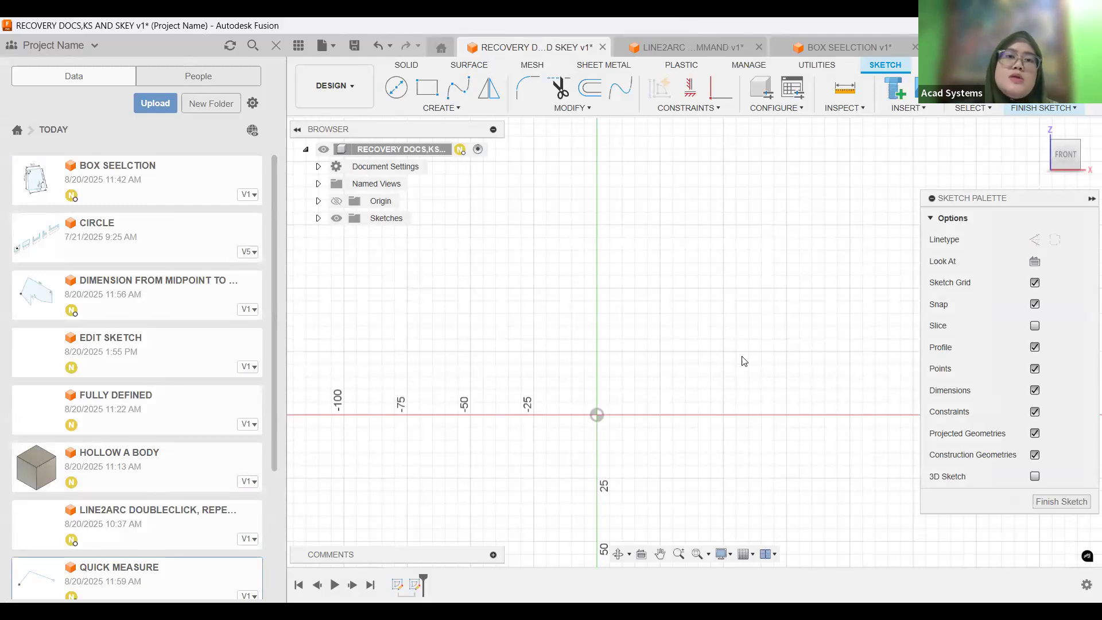
Show the list of recovered documents, select the Tutorial3 entry, and close the list.
click(335, 48)
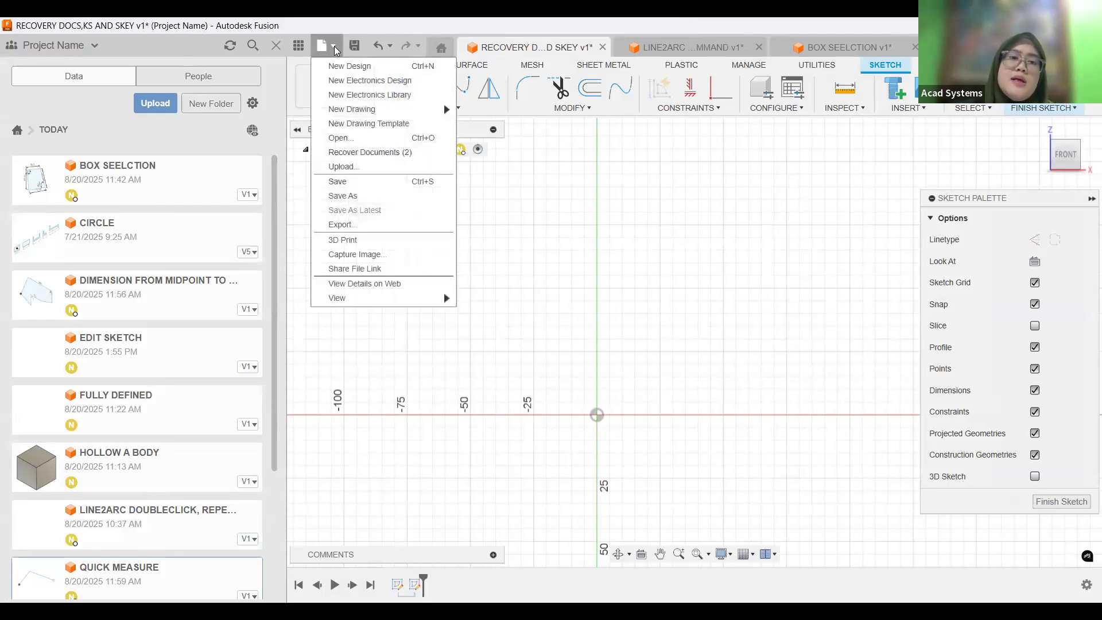
click(383, 157)
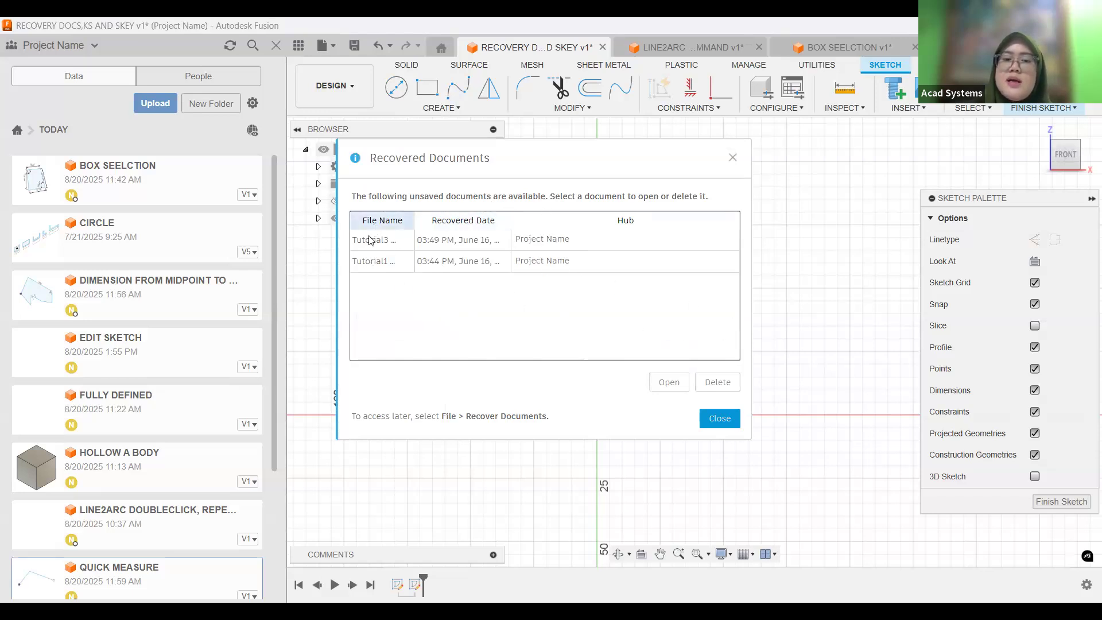
click(583, 247)
click(673, 384)
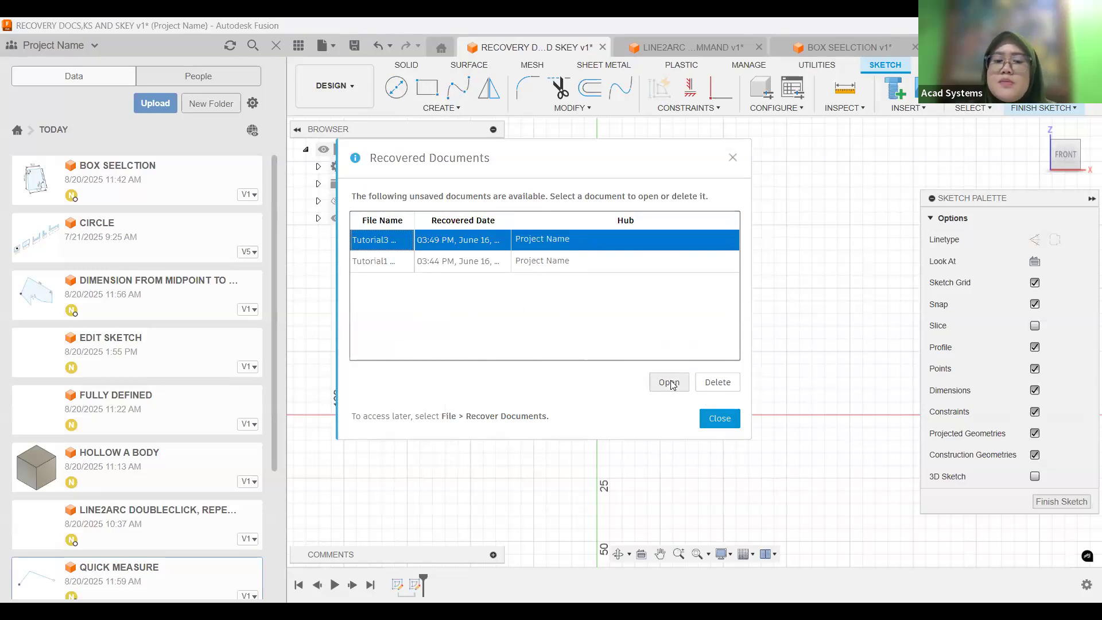
click(721, 419)
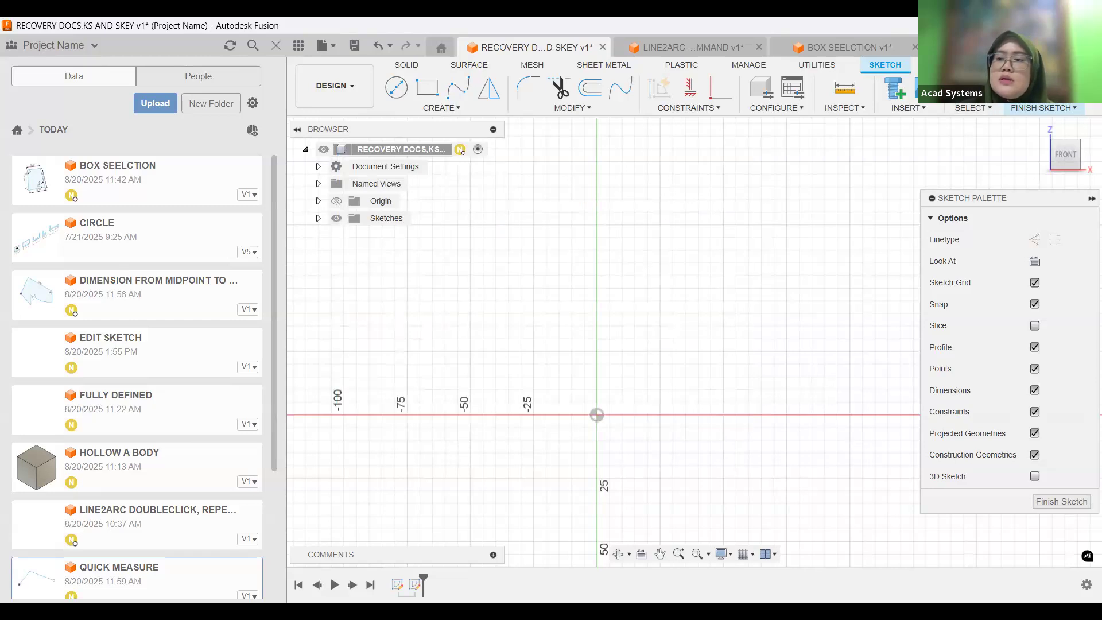
Try an automatic recovery backup interval of 10 minutes in the general preferences, set it back to 5, and discard the changes.
click(1088, 47)
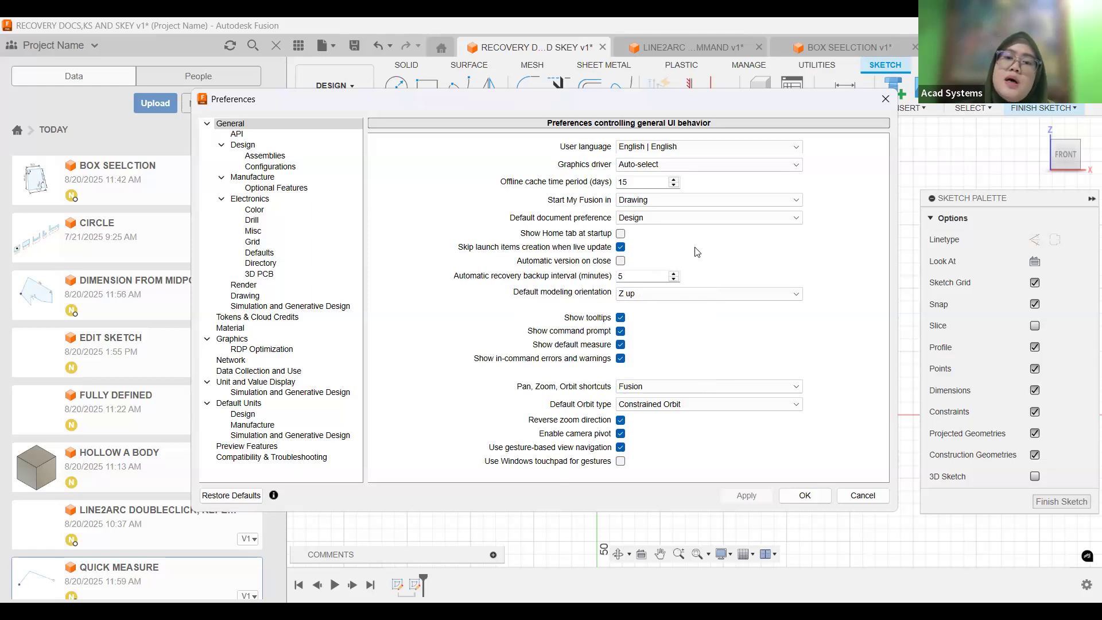
click(671, 275)
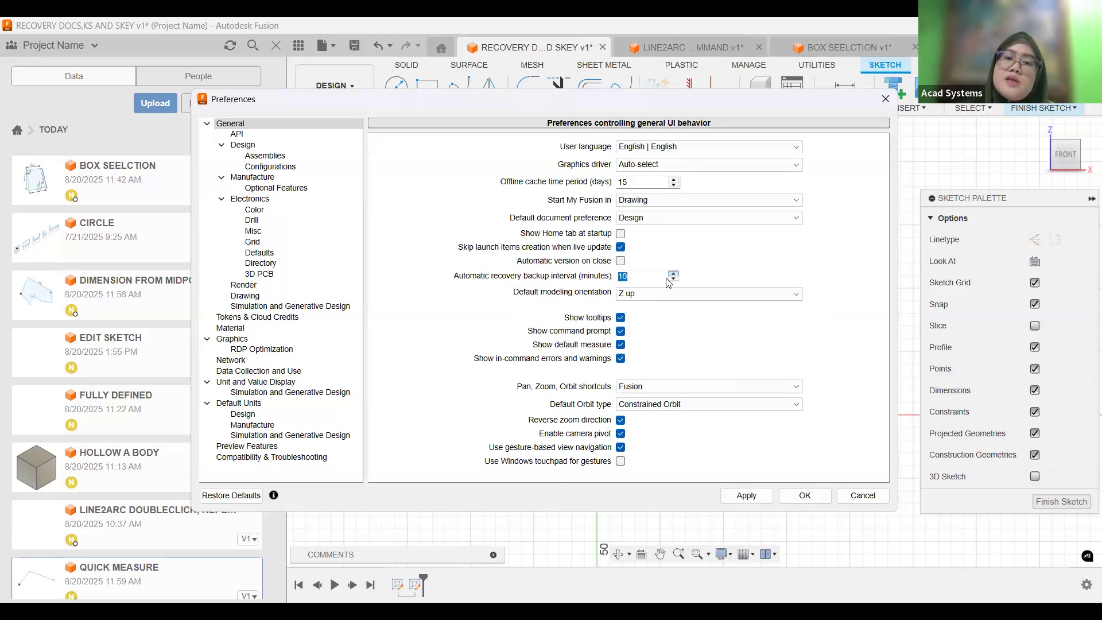
click(673, 279)
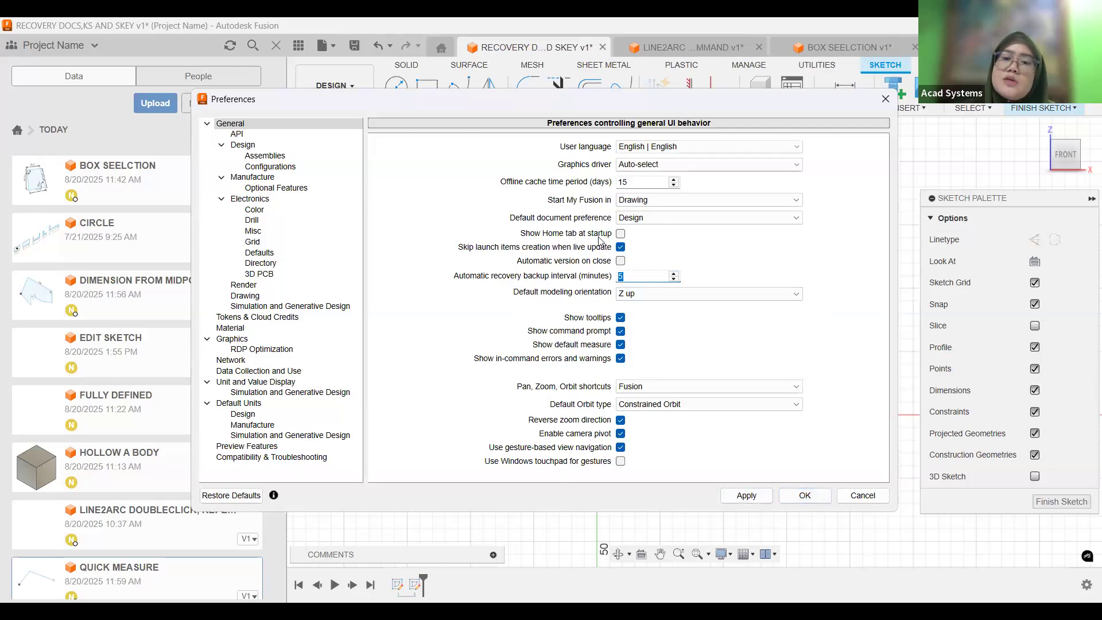
click(863, 497)
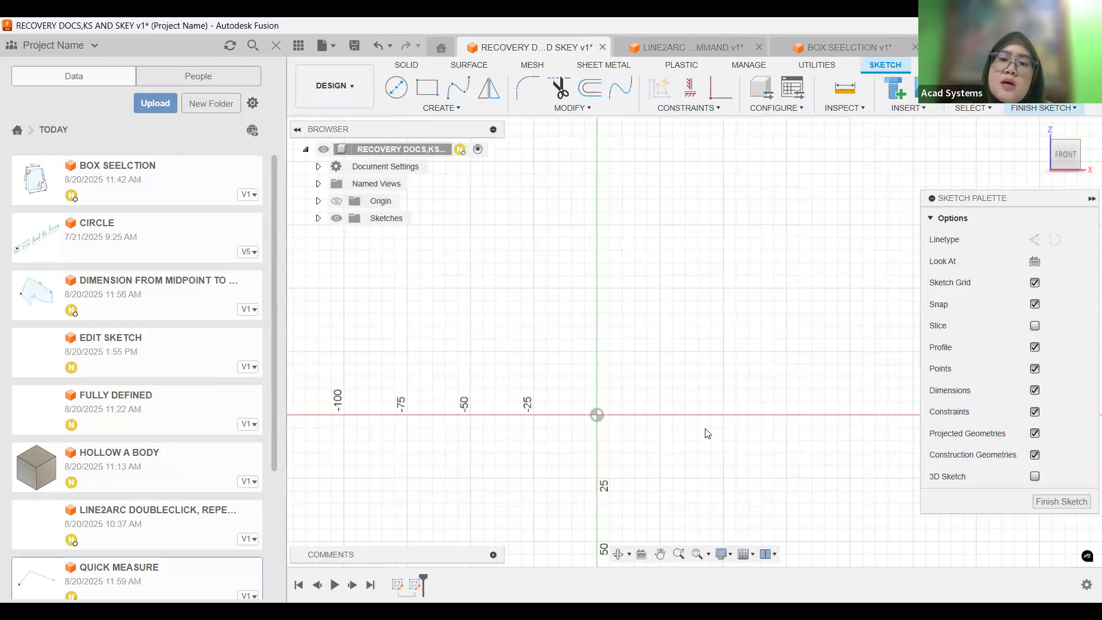
Check the Line command's shortcut options and sketch an open chain of three connected lines around the origin.
click(436, 109)
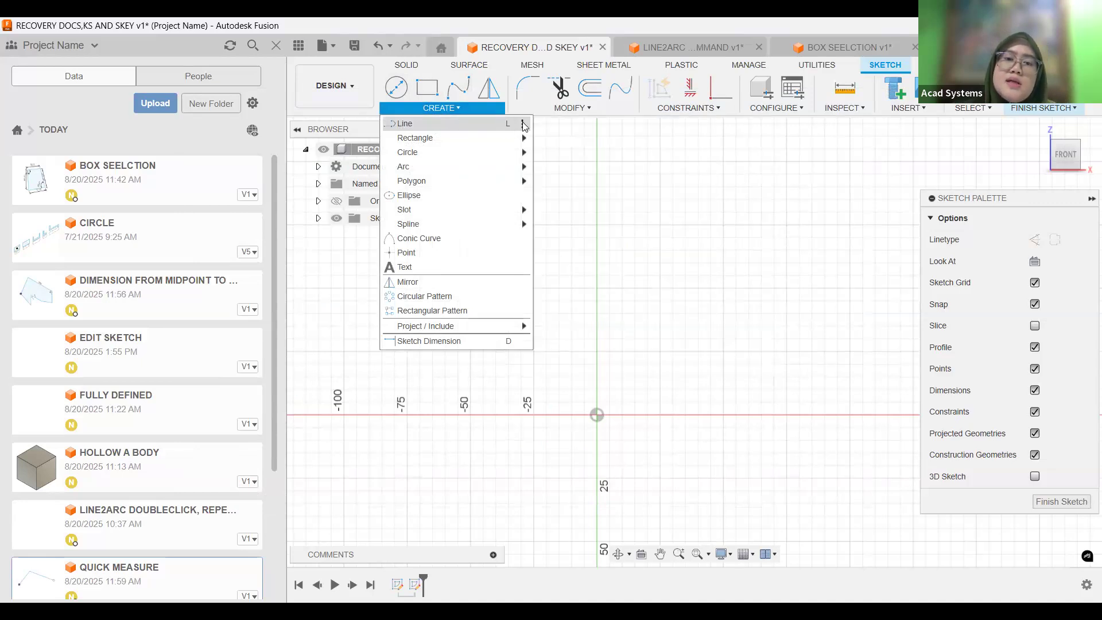
click(523, 124)
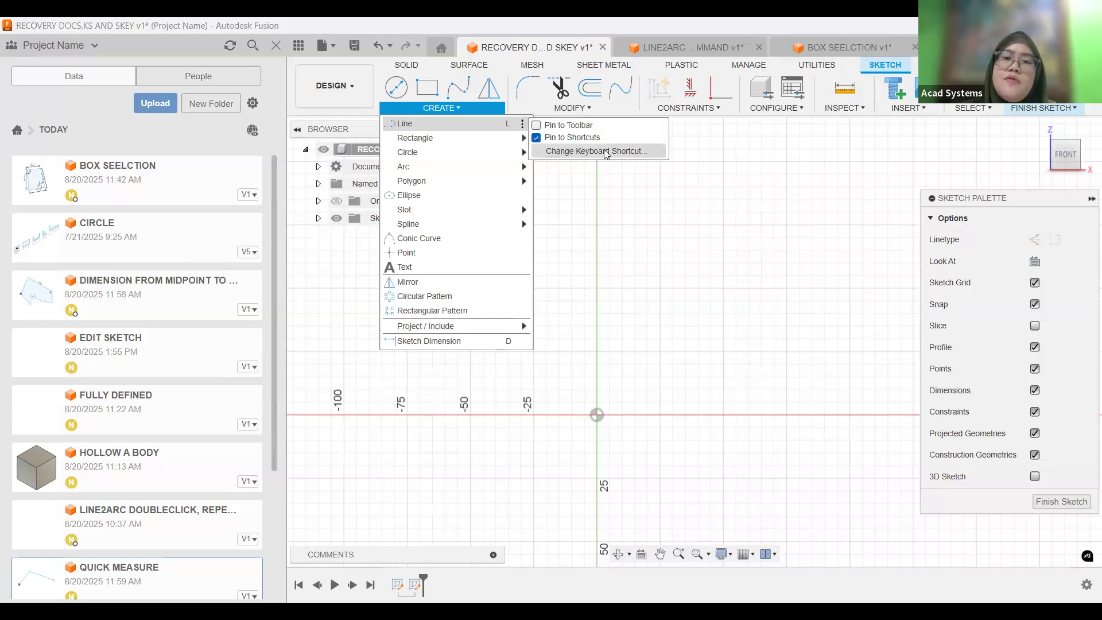
click(552, 238)
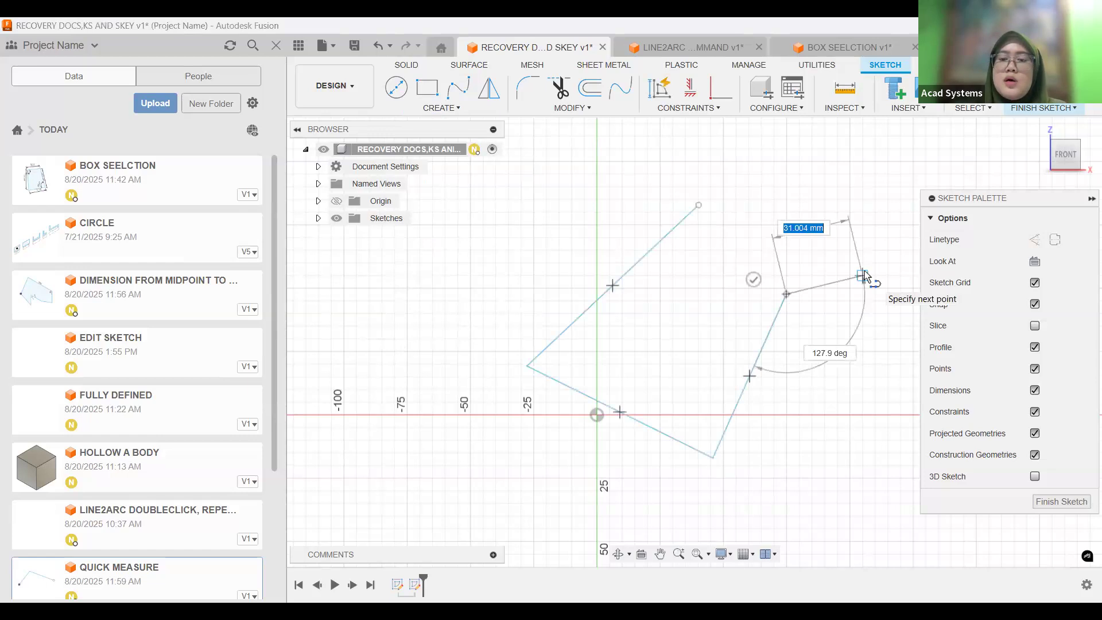
key(Escape)
Delete the whole three-line chain from the sketch.
mouse_move(523, 178)
mouse_down()
mouse_move(861, 573)
mouse_move(861, 560)
mouse_up()
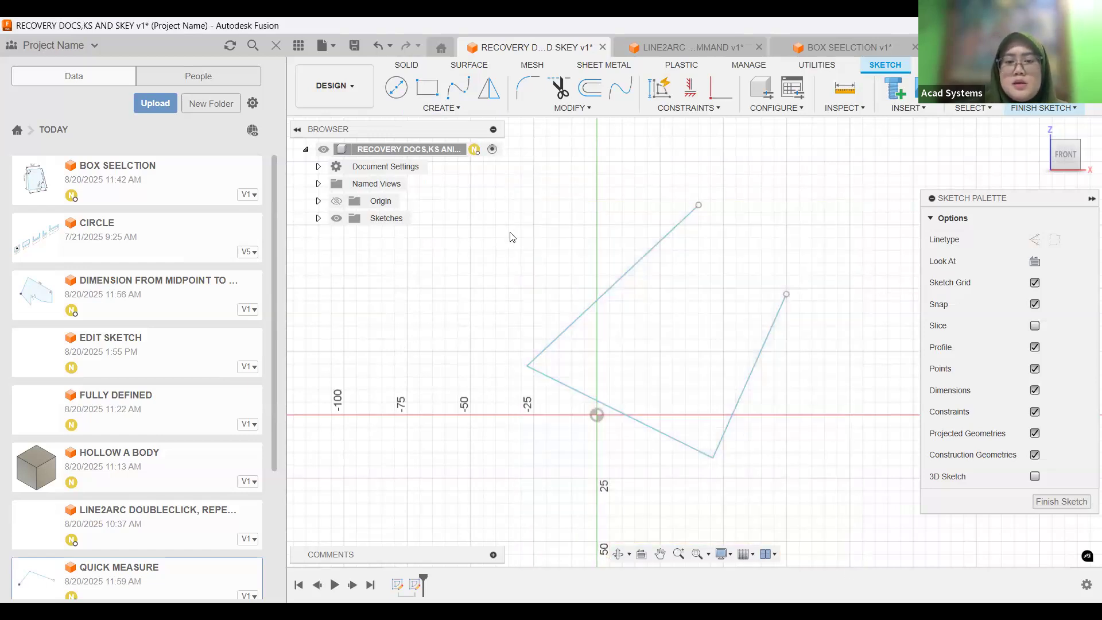
mouse_move(513, 184)
mouse_down()
mouse_move(781, 449)
mouse_move(844, 492)
mouse_up()
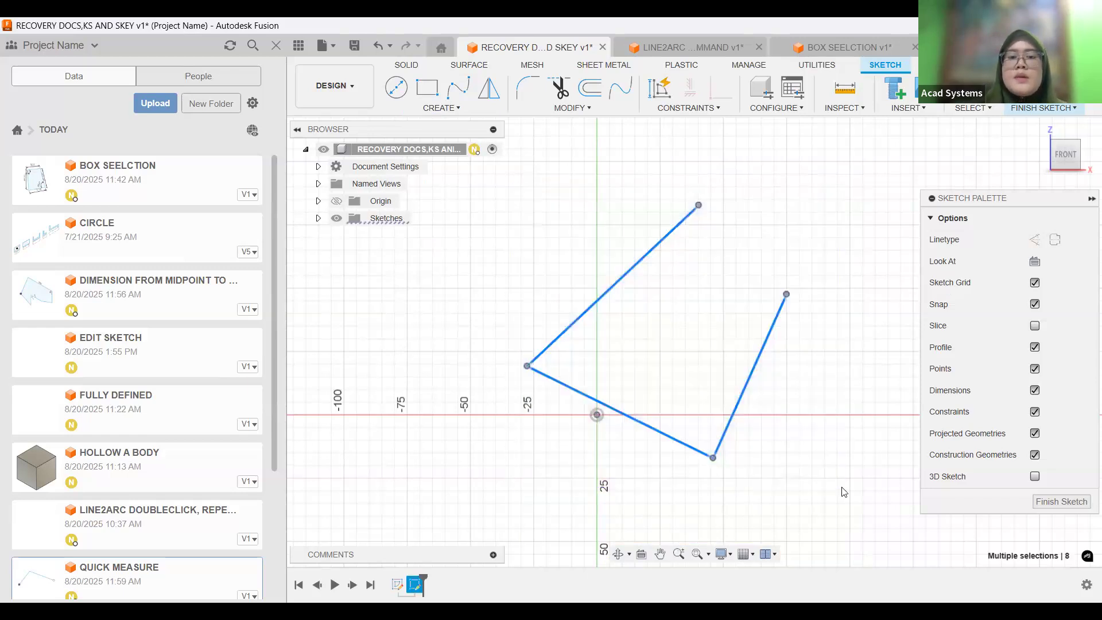
key(Delete)
Try F as the keyboard shortcut for the Line command, replace it with G, and accept the change.
click(445, 107)
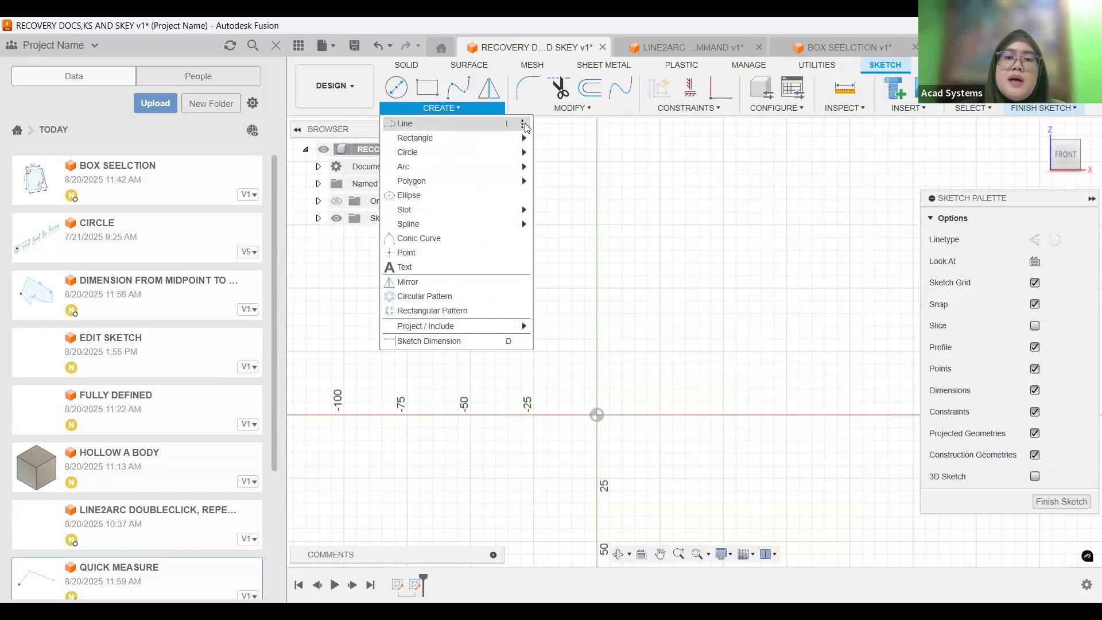
click(525, 124)
click(555, 154)
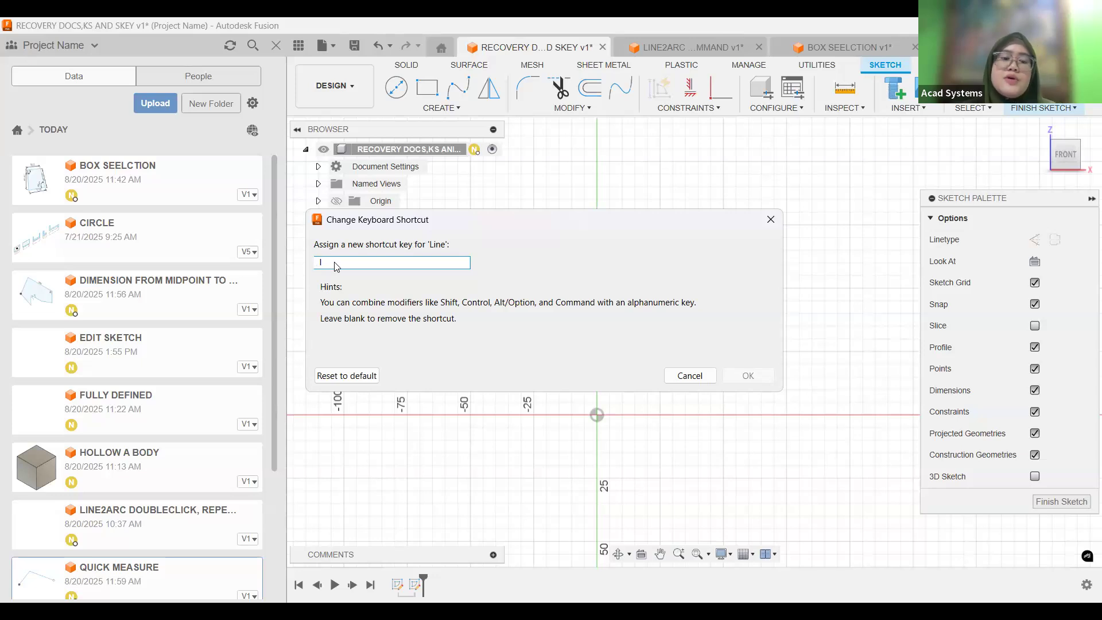
key(f)
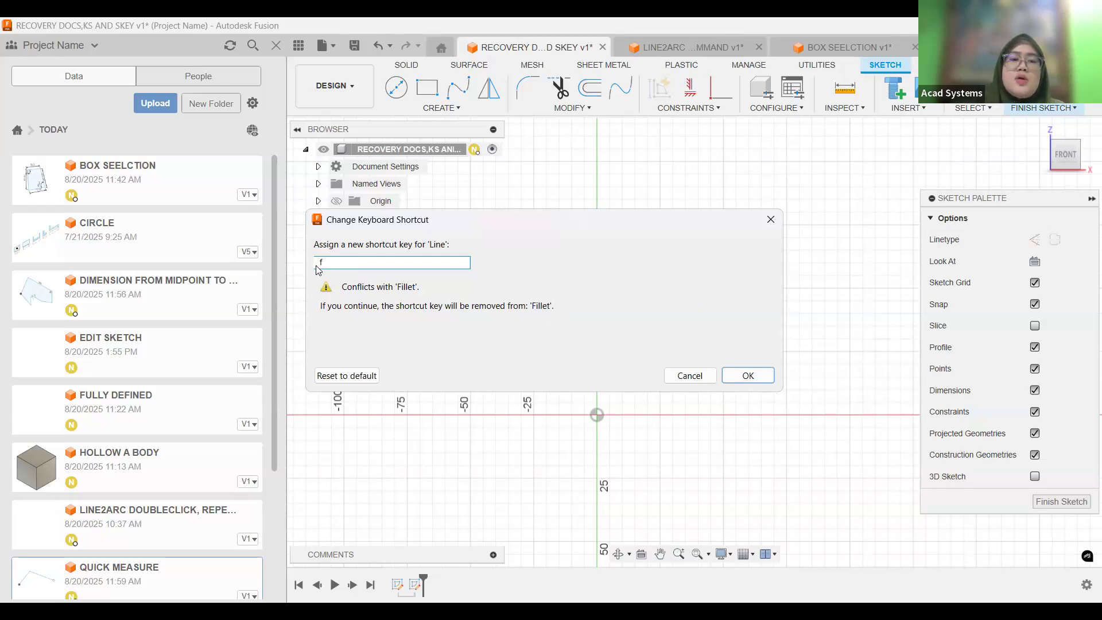
key(g)
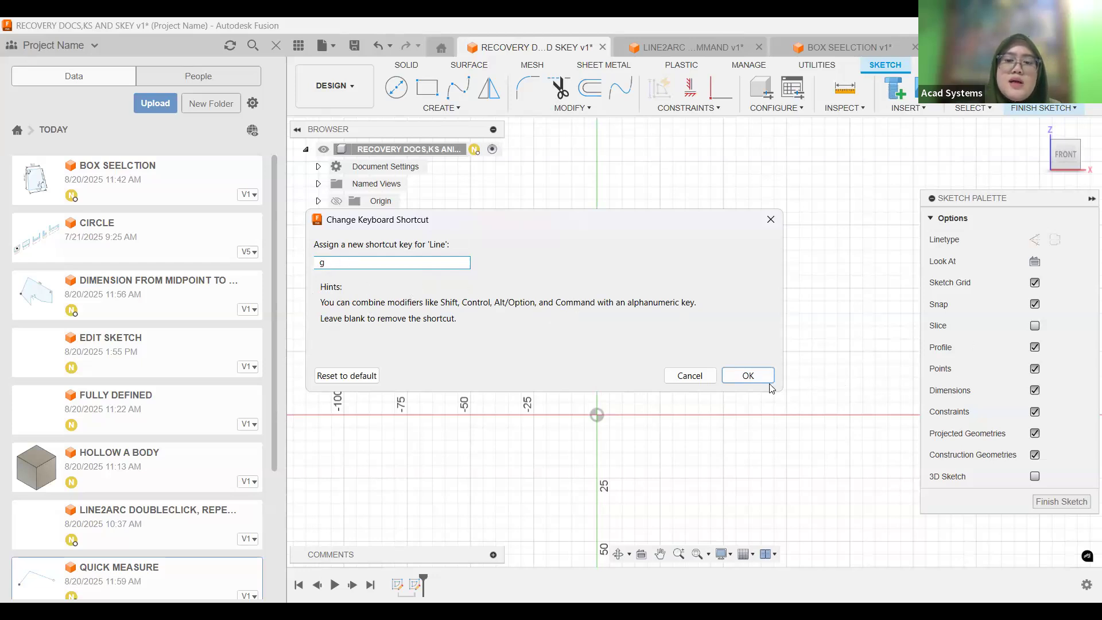
click(749, 376)
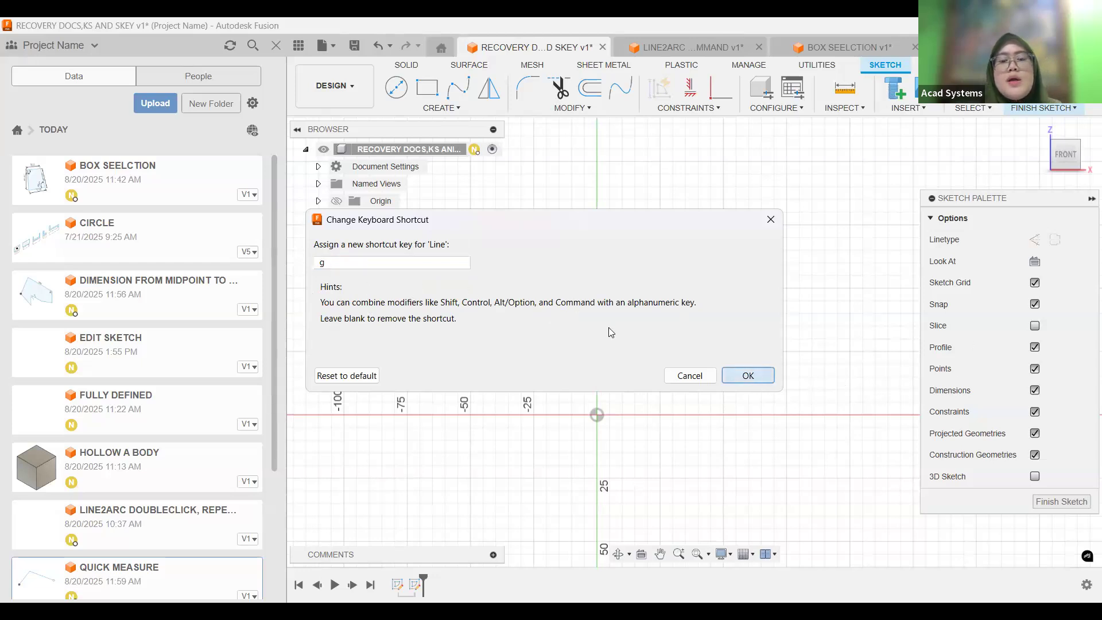
click(771, 220)
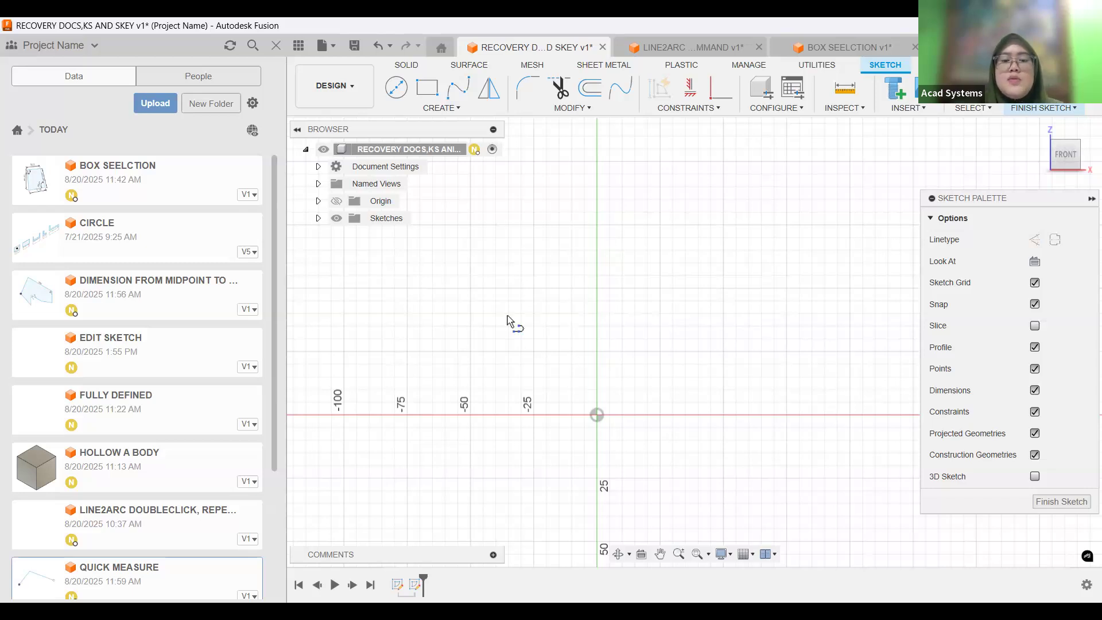
Finish an open two-segment line above the origin as a shortcut test and delete it.
right_click(781, 242)
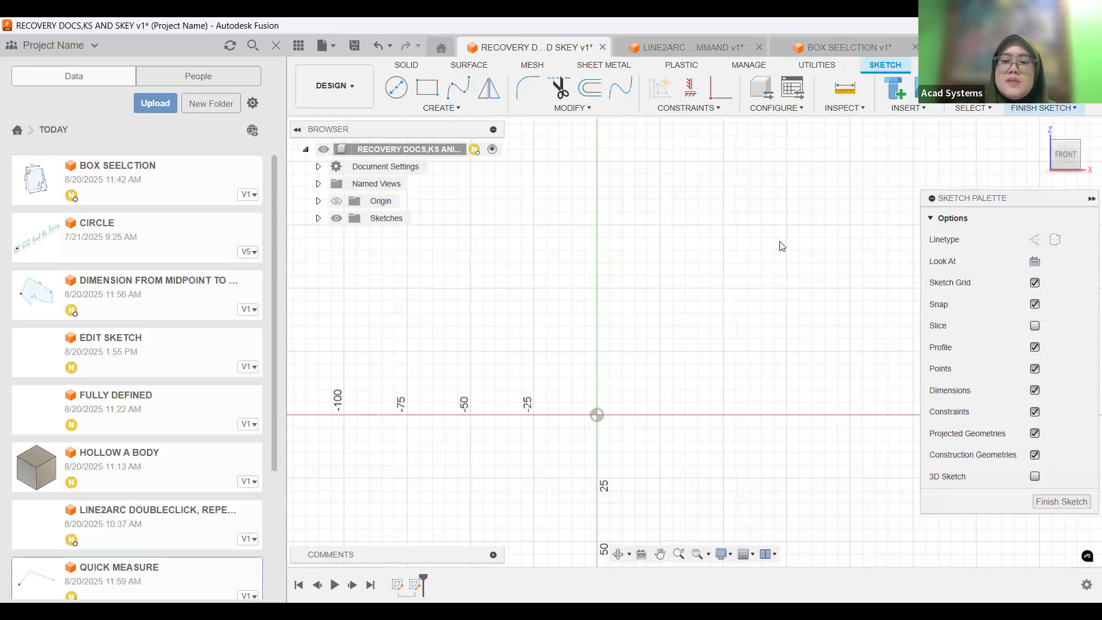
click(829, 251)
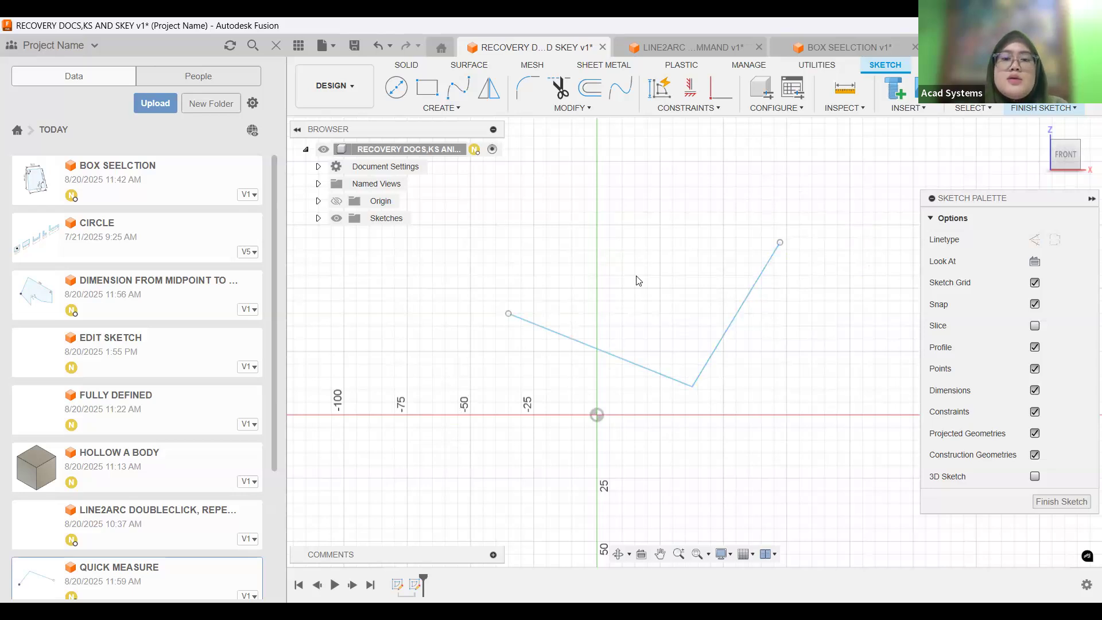
drag(838, 186, 466, 467)
key(Delete)
Reset the Line command's keyboard shortcut to its default and accept the change.
click(438, 106)
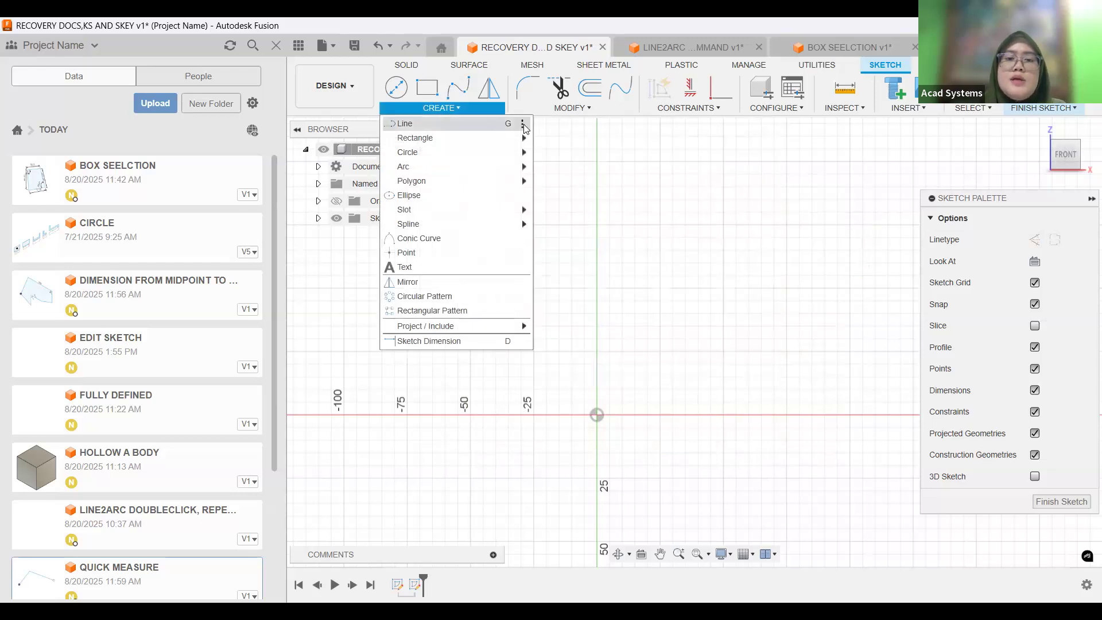
click(523, 124)
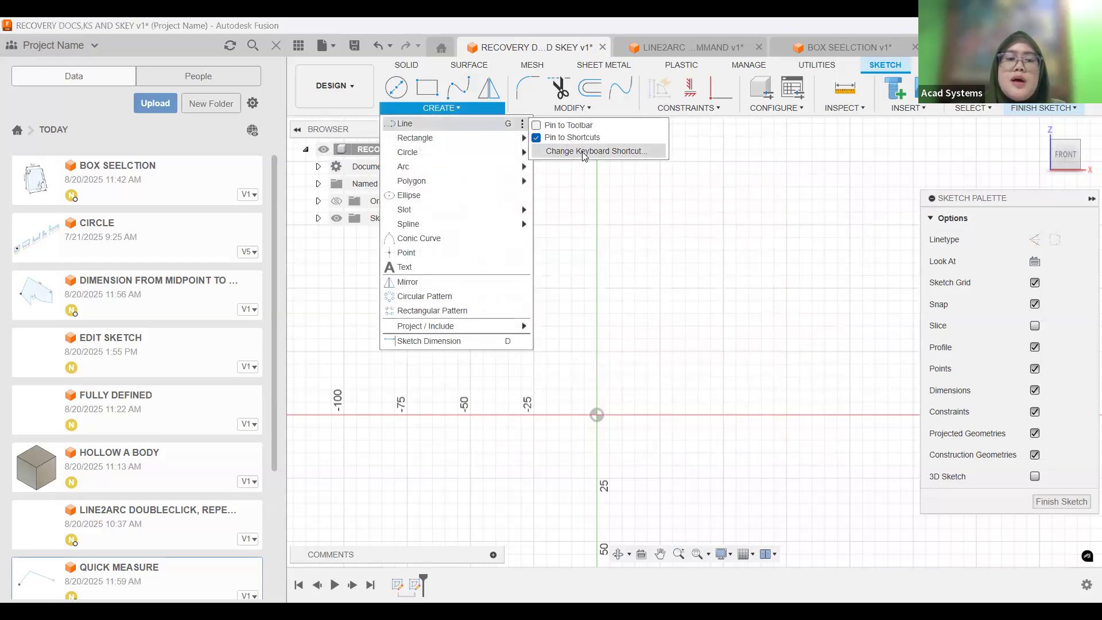
click(584, 152)
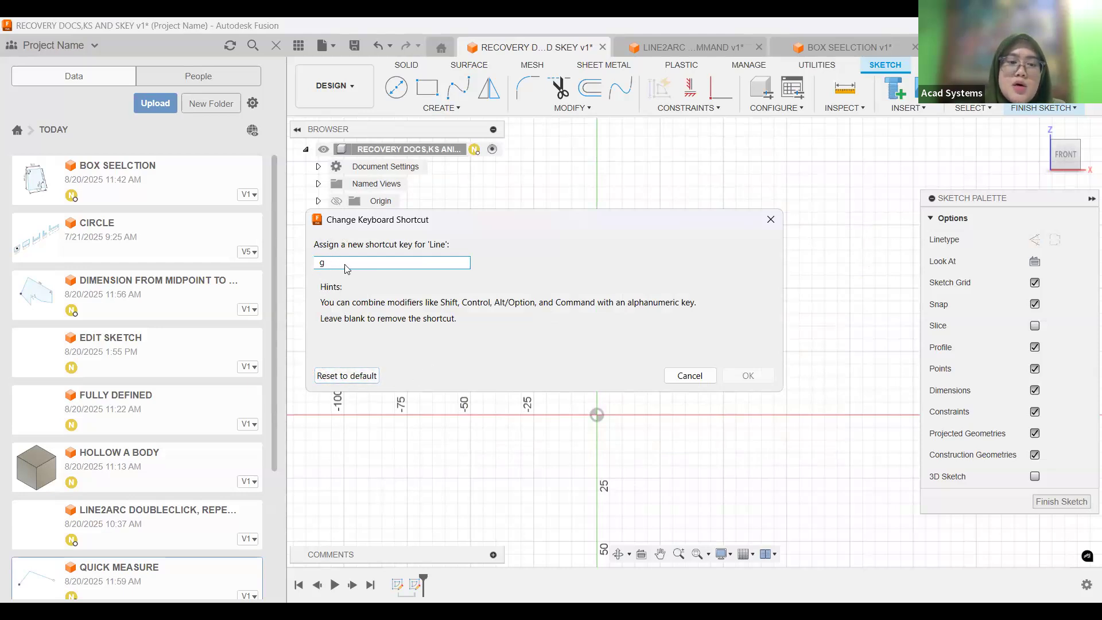
click(358, 377)
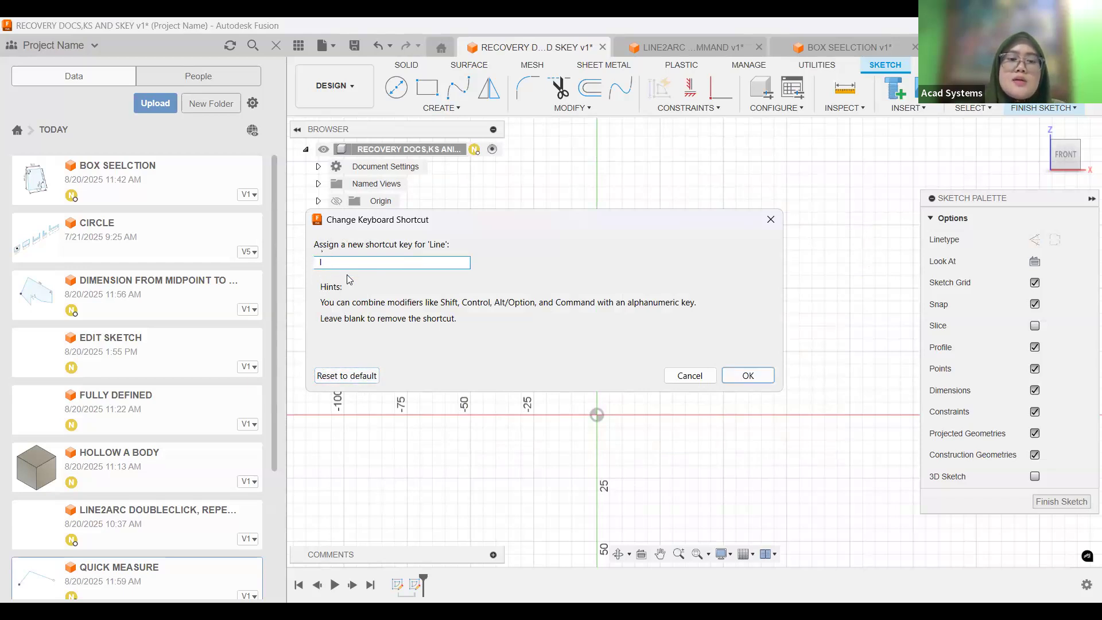
click(741, 379)
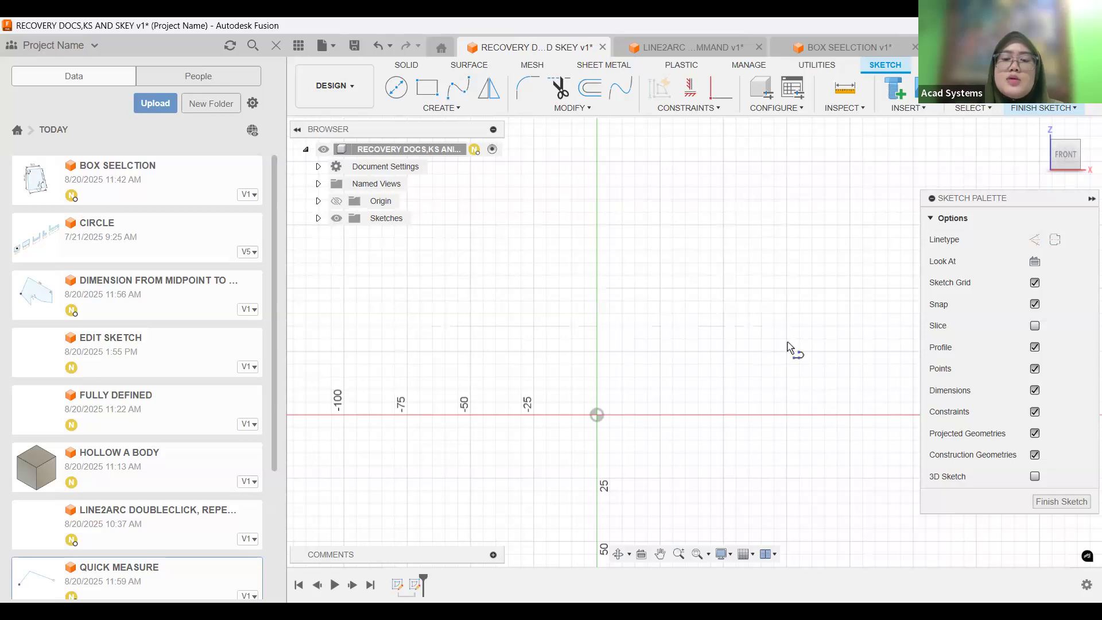
Finish an open five-segment line chain around the origin as a shortcut test and delete all of it.
right_click(438, 454)
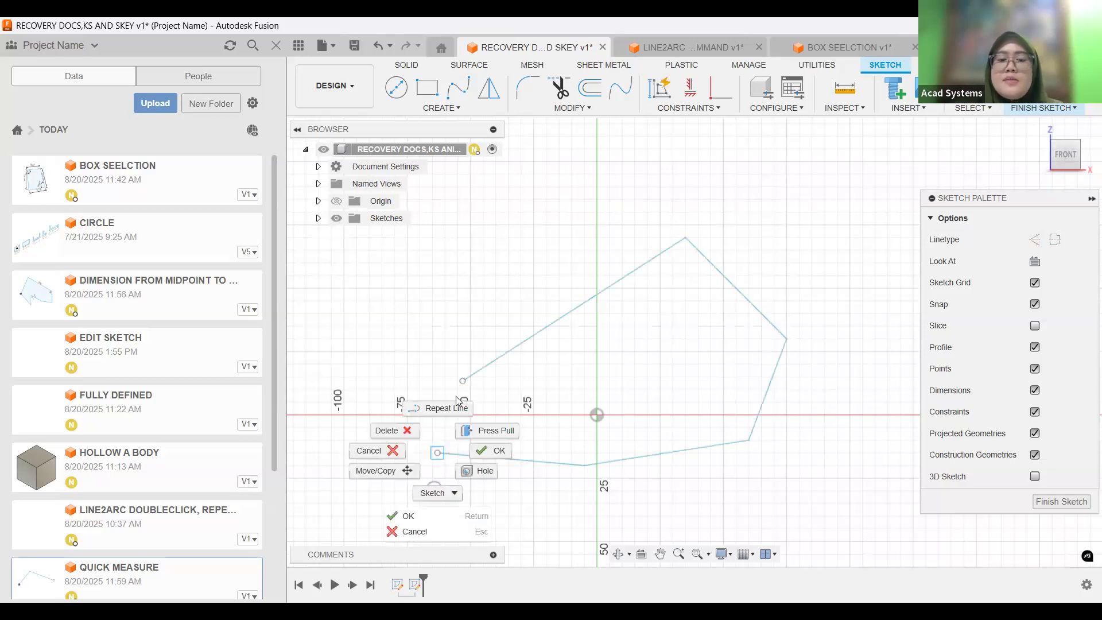
click(482, 450)
key(Escape)
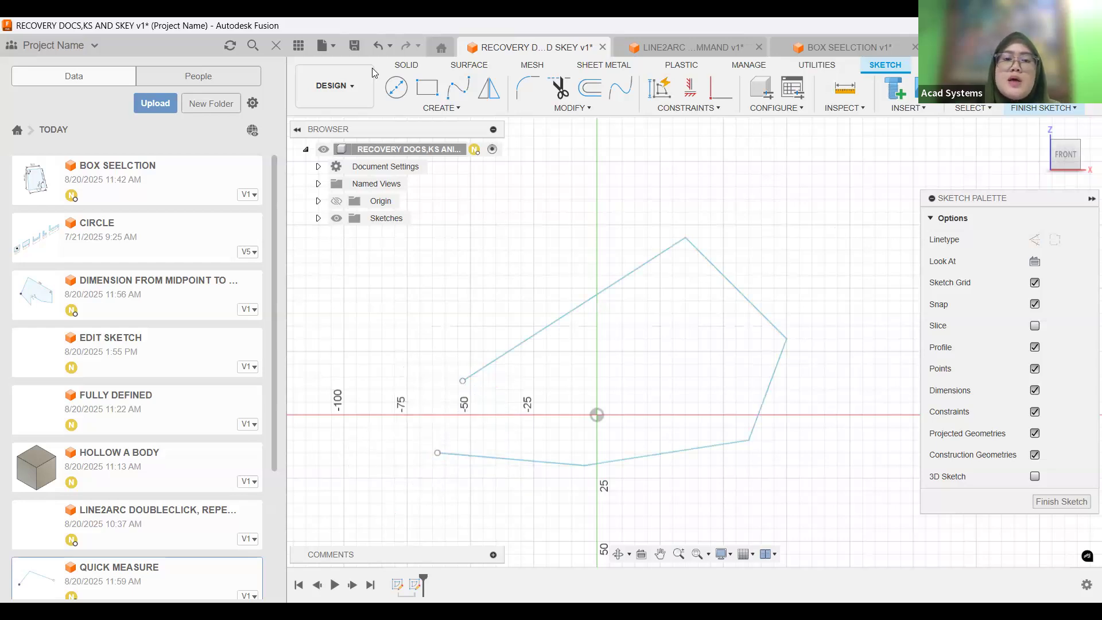
mouse_move(856, 217)
mouse_down()
mouse_move(498, 534)
mouse_move(369, 531)
mouse_move(405, 537)
mouse_up()
key(Delete)
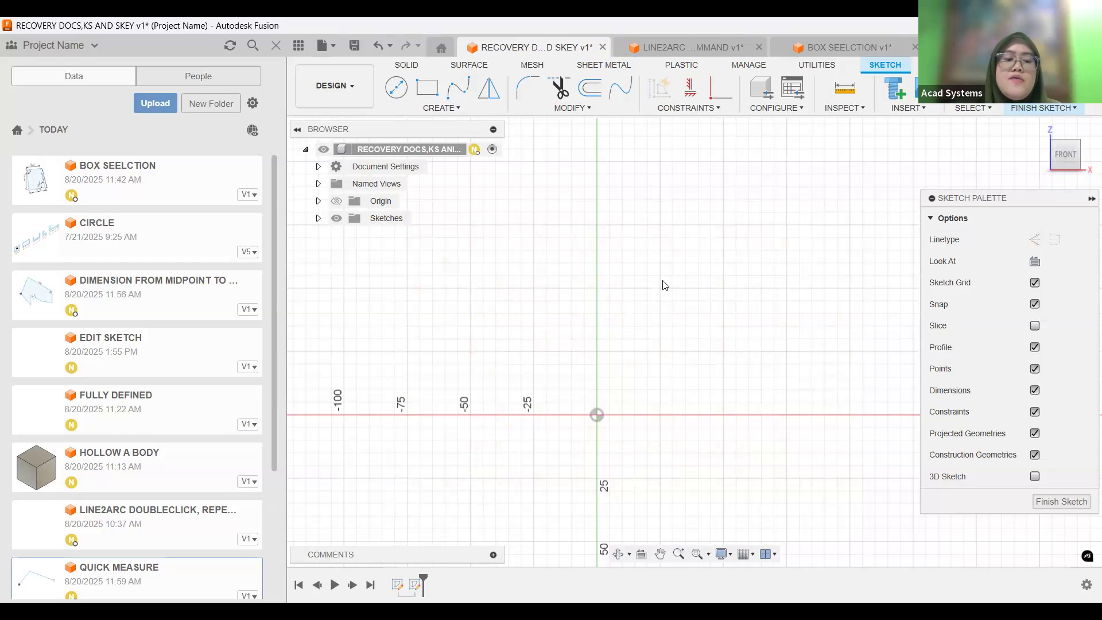
Search the sketch shortcuts box for "FIL" and add the sketch Fillet command to the shortcuts.
key(s)
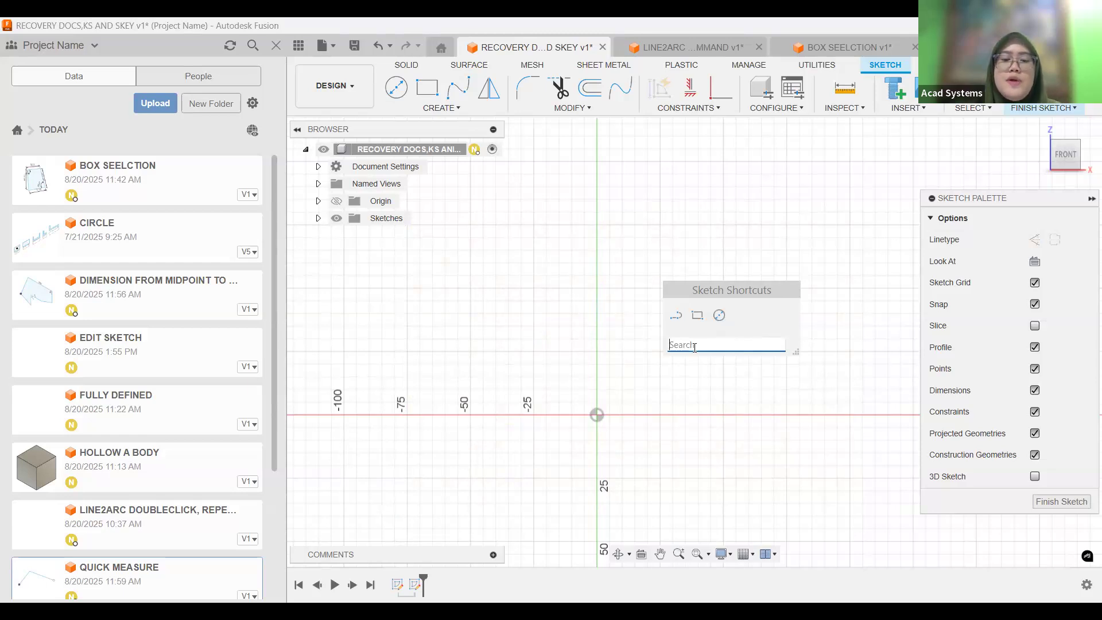
text(F)
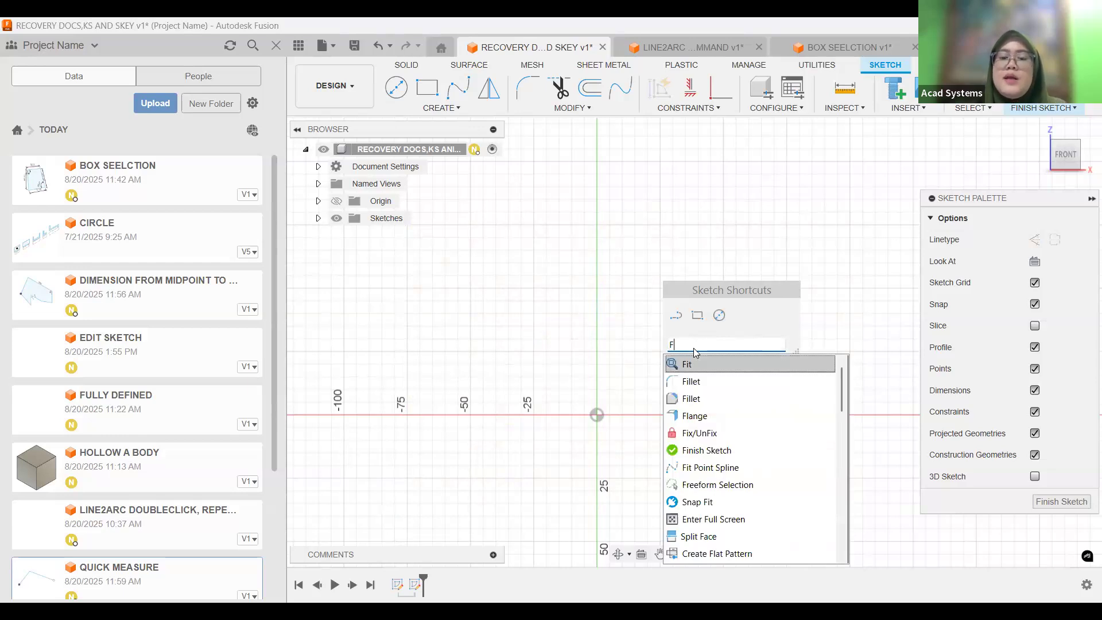
text(IL)
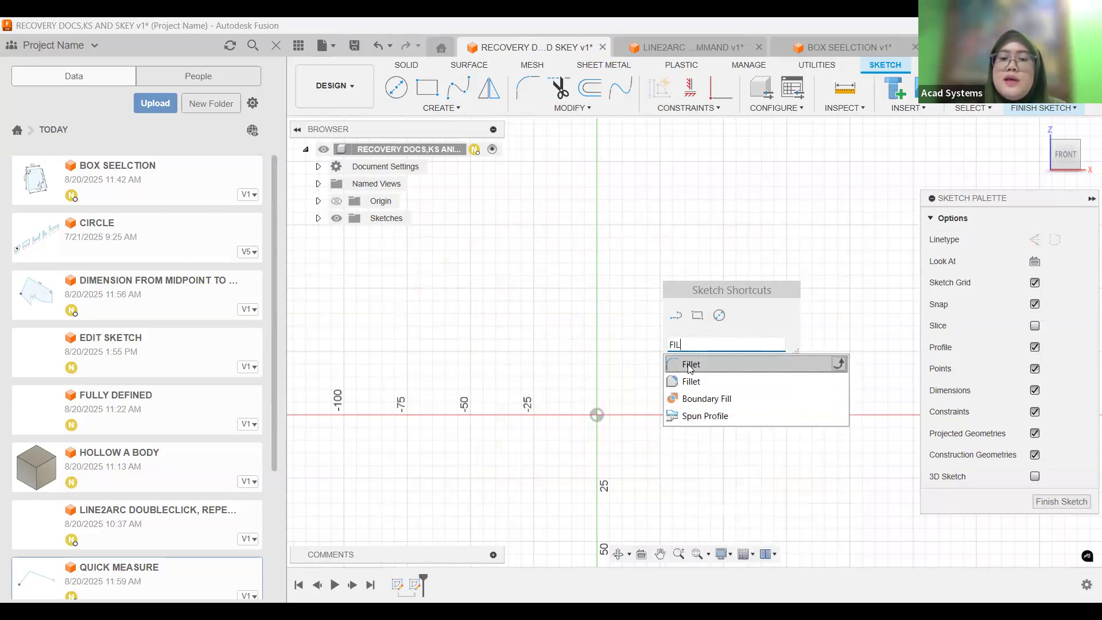
click(839, 365)
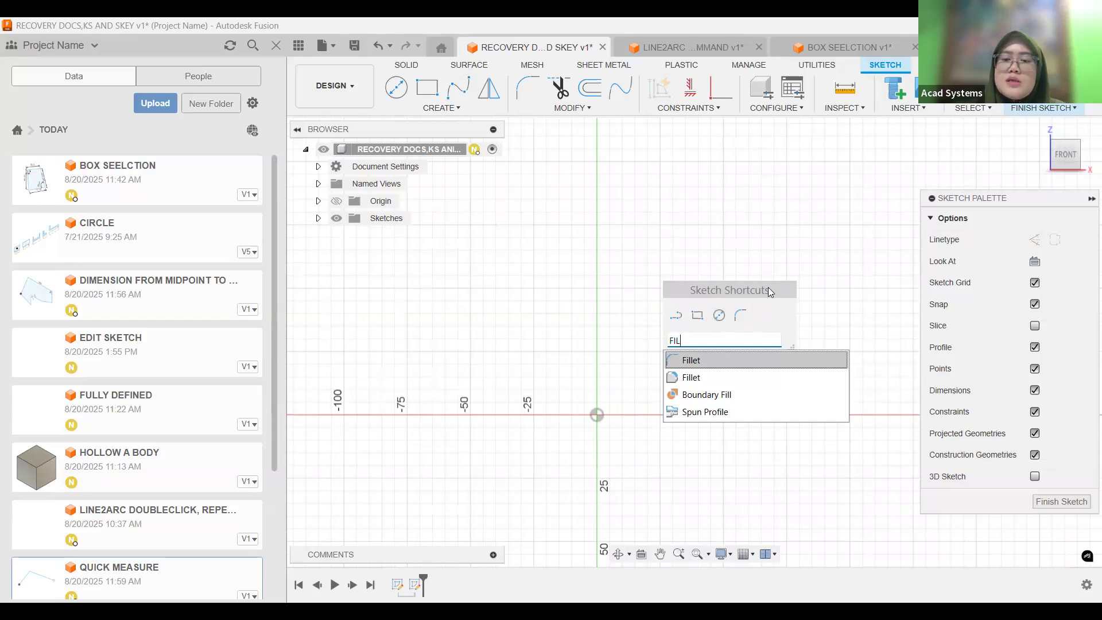
Remove the sketch Fillet command from the sketch shortcuts and add it back again.
mouse_move(714, 361)
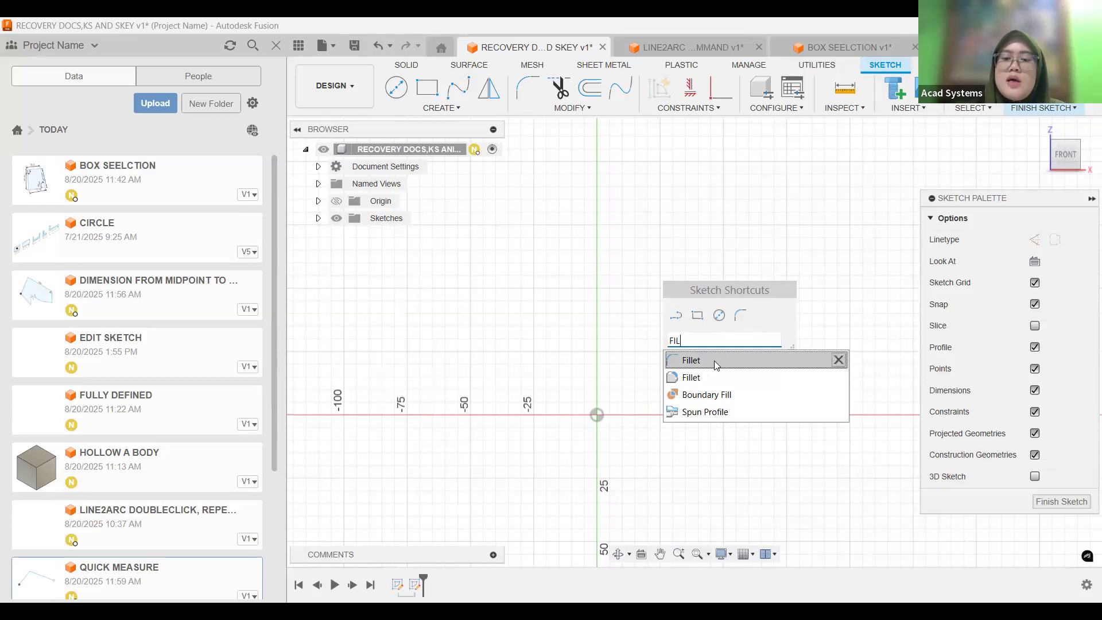
click(839, 360)
click(842, 360)
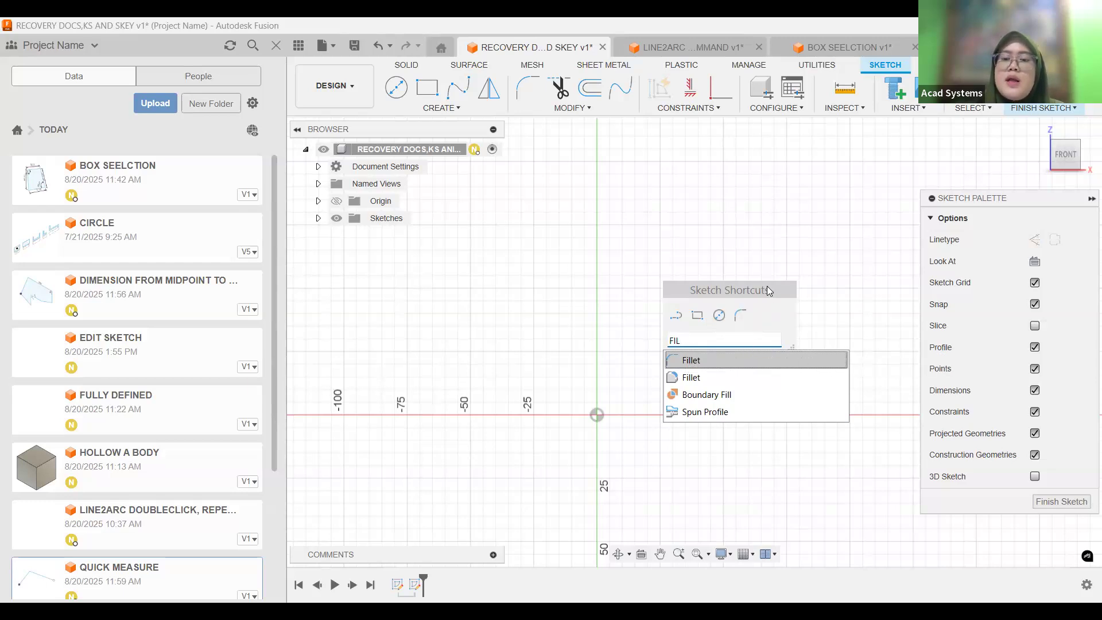
Launch the sketch Fillet command from the sketch shortcuts box, open the box again to check its commands, and leave Fillet.
click(740, 316)
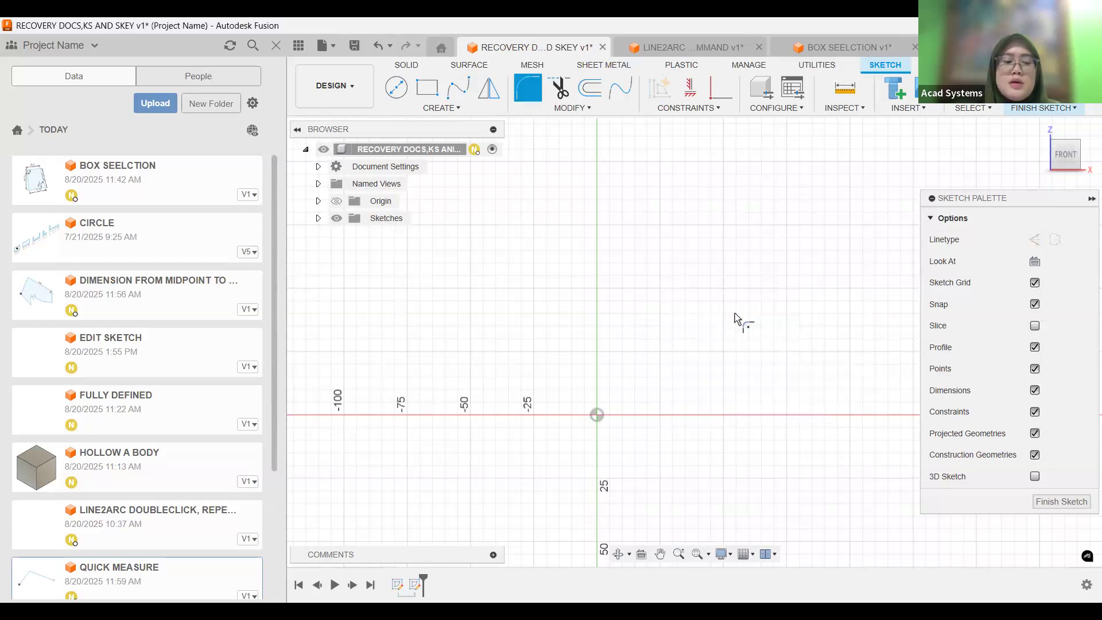
key(s)
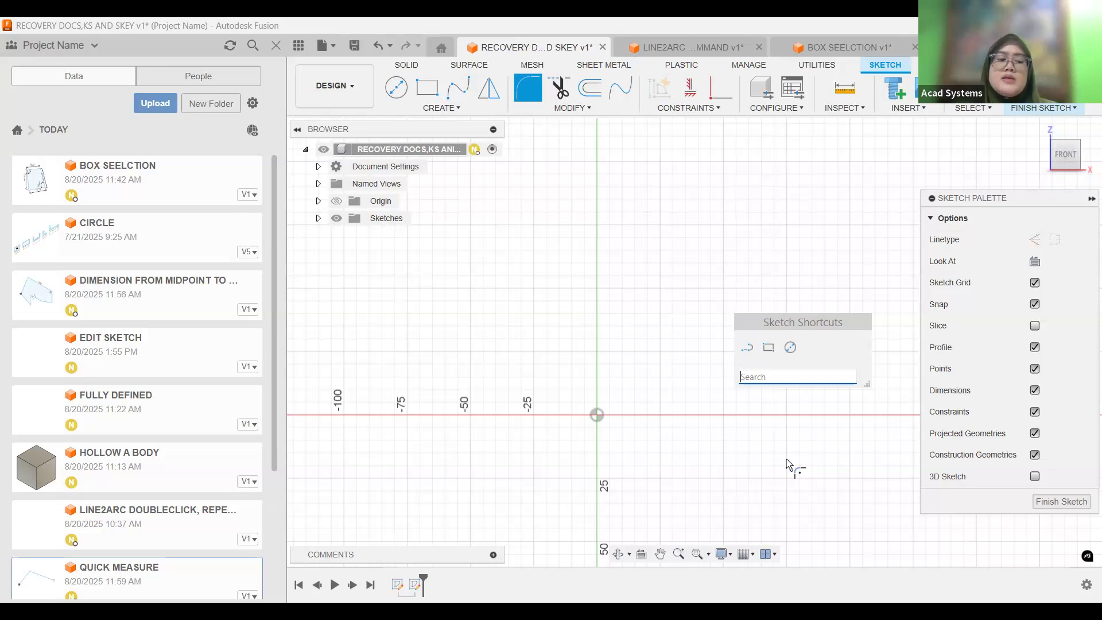
click(734, 256)
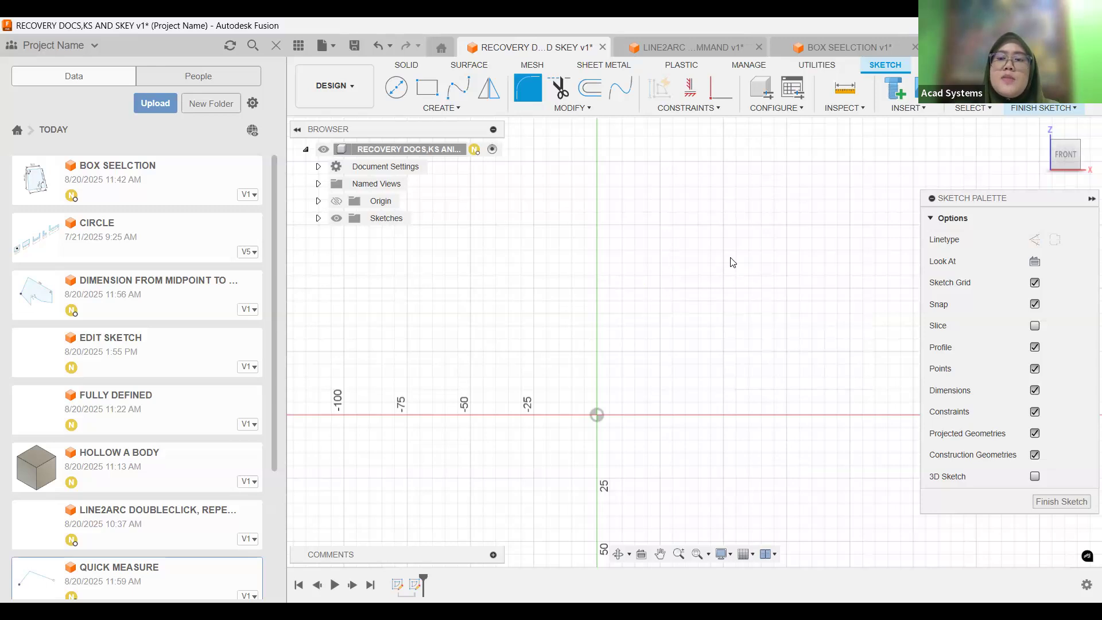
key(Escape)
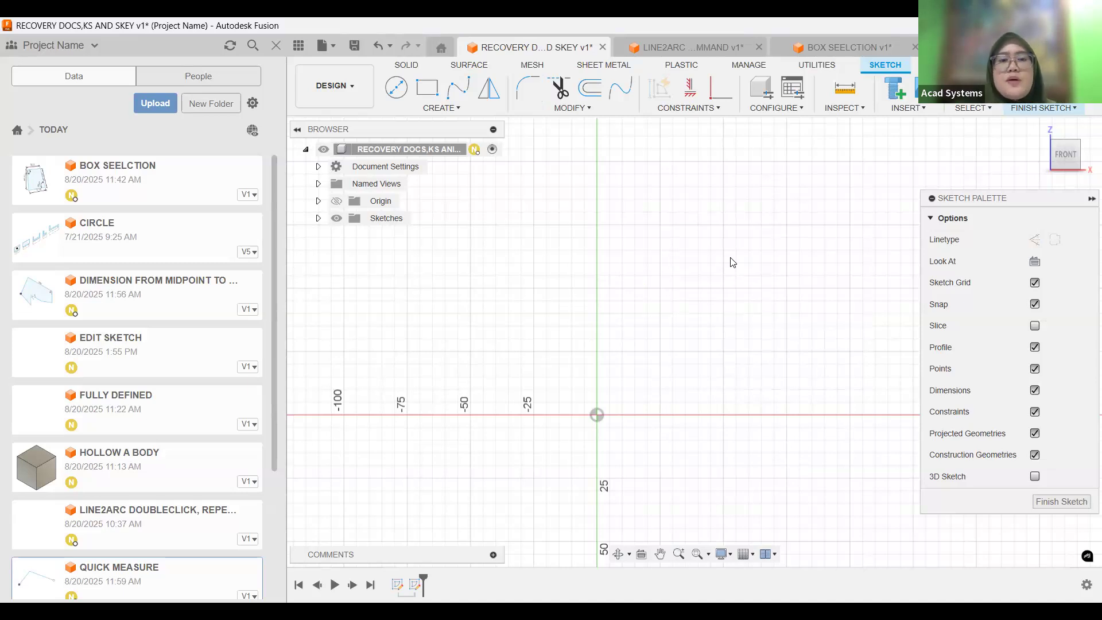
Show the customization options of the sketch Line command and close them without changing anything.
click(485, 108)
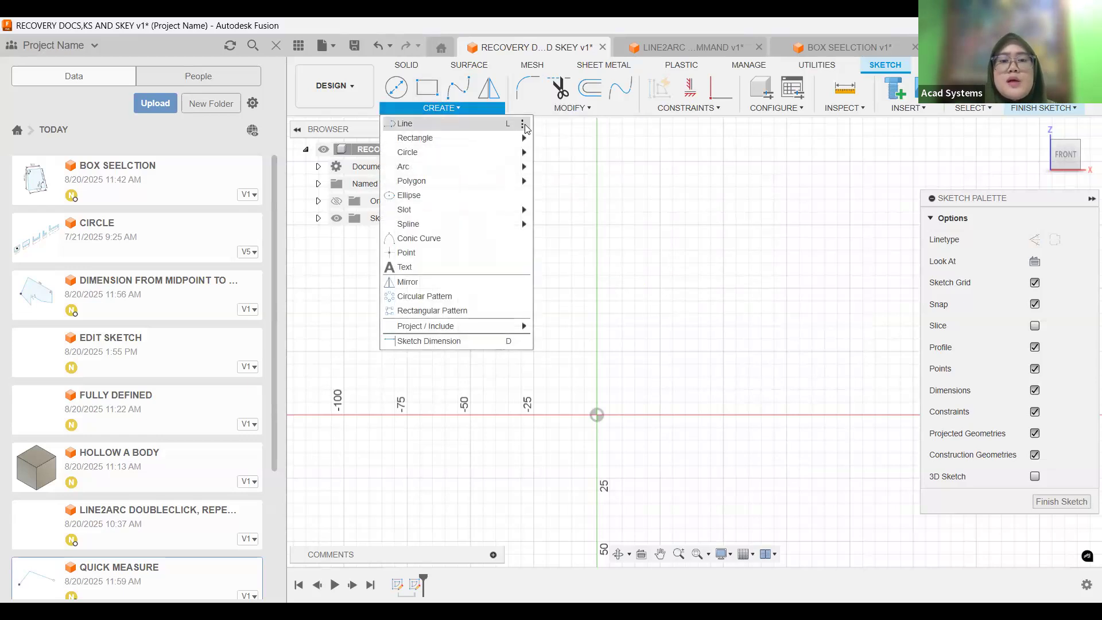
click(525, 125)
click(617, 157)
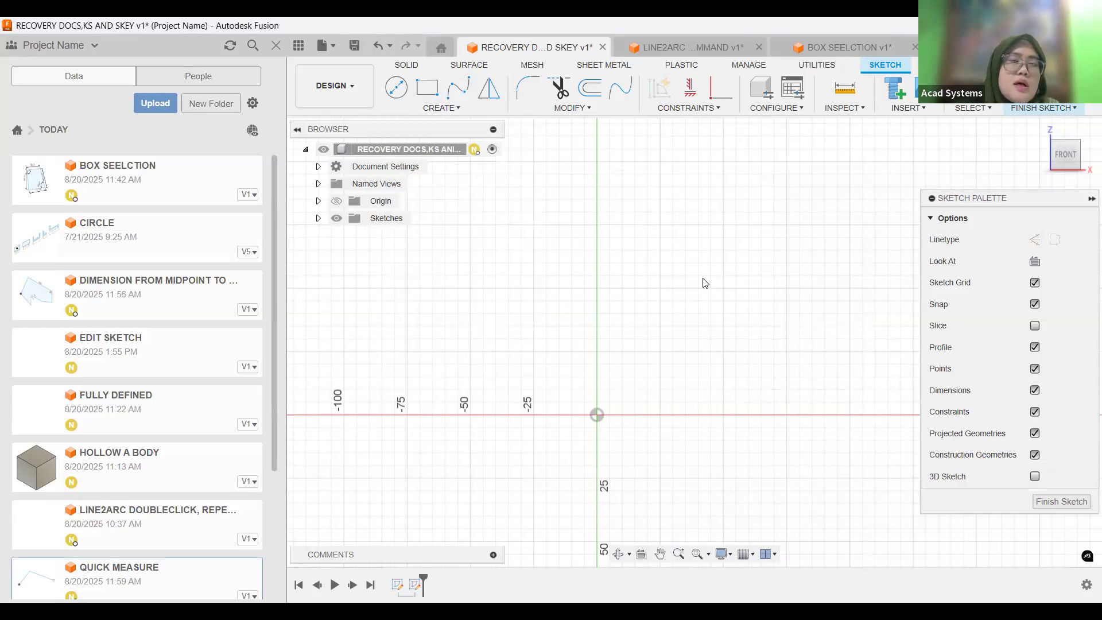
In the LINE2ARC document, sketch a line about 1560 mm long from the origin along the X axis, ending in a tangent arc.
click(670, 53)
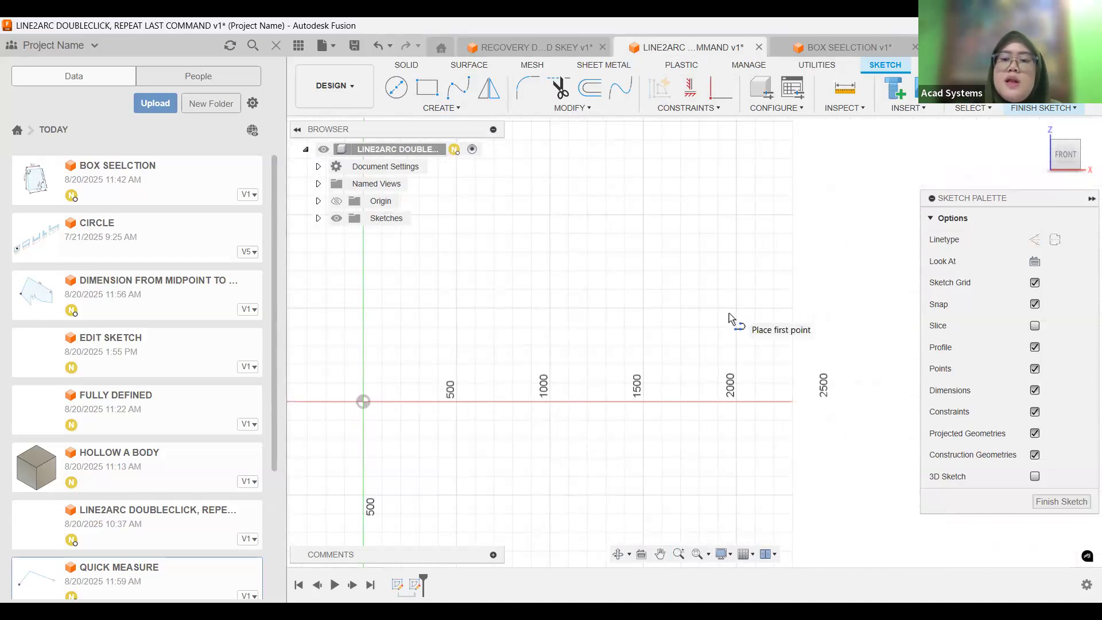
middle_drag(363, 401, 523, 370)
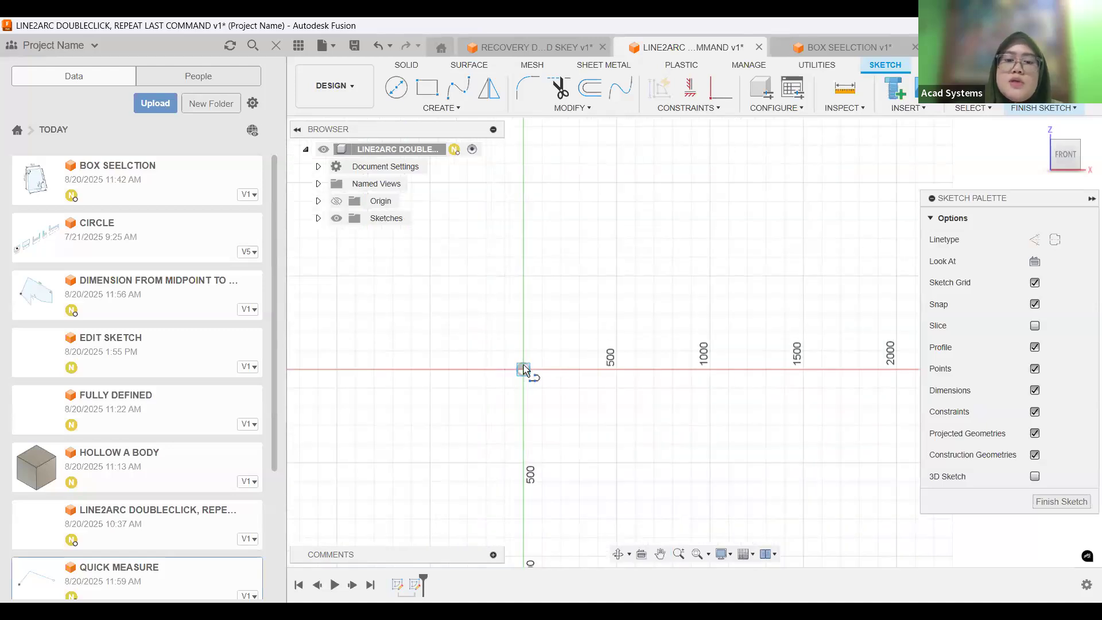
click(815, 369)
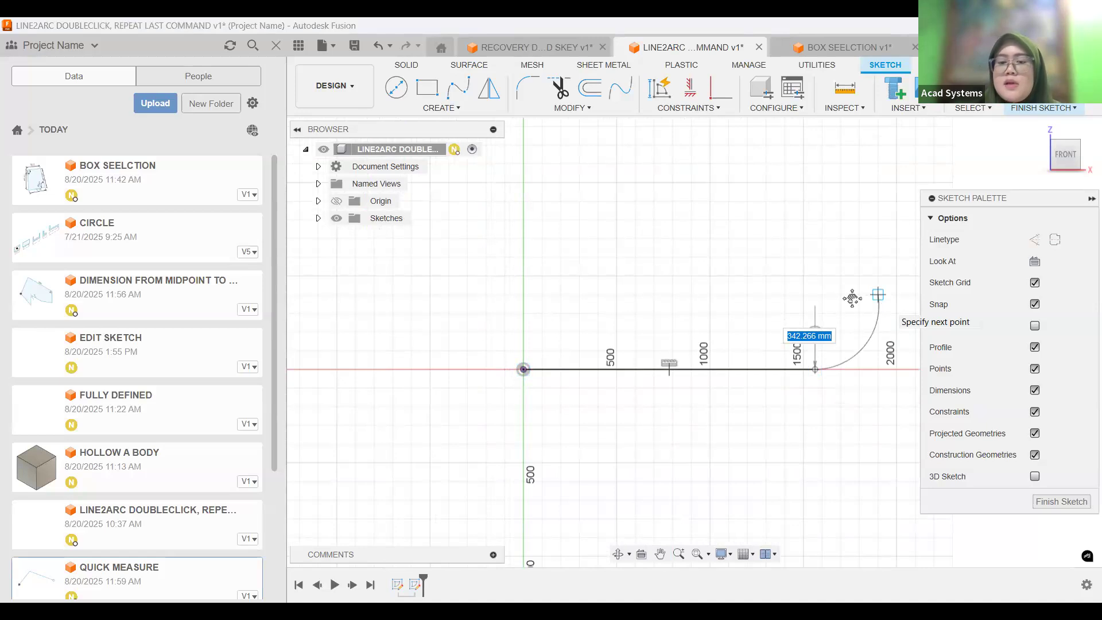
middle_drag(833, 338, 708, 356)
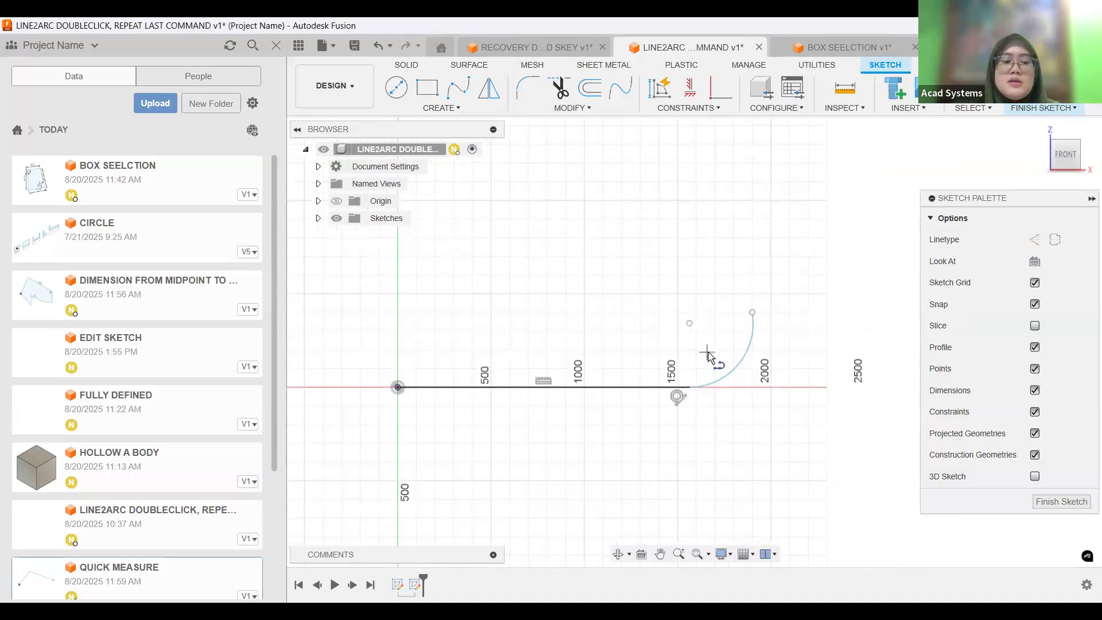
right_click(832, 275)
key(Escape)
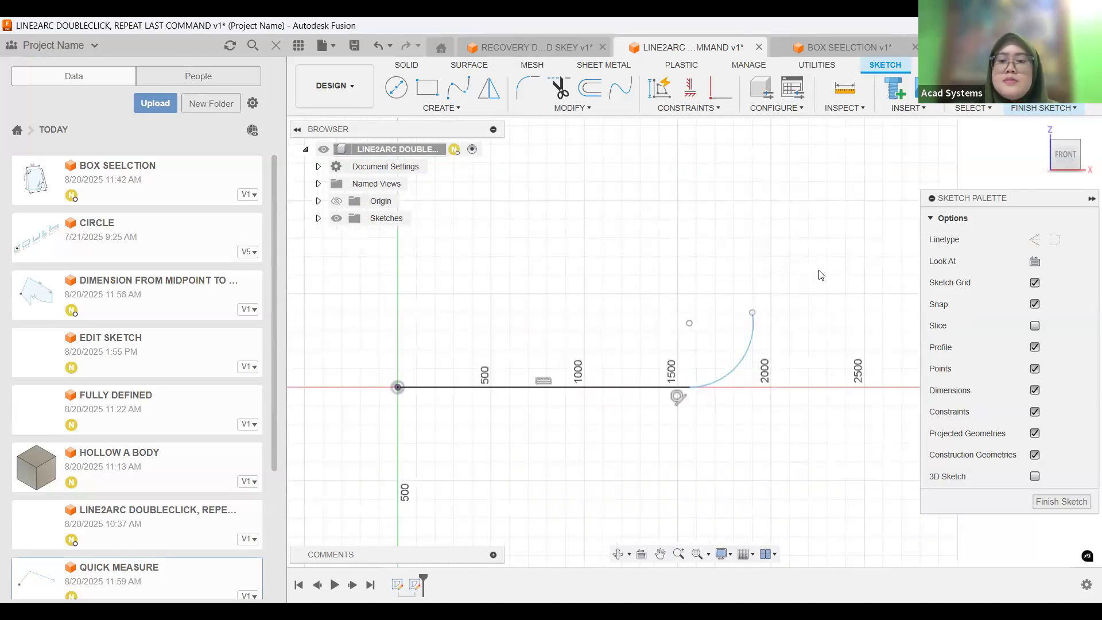
Delete the line and arc, and redraw them from the origin as a line about 1700 mm long with a tangent arc of about 500 mm radius.
mouse_move(814, 278)
mouse_down()
mouse_move(692, 385)
mouse_move(349, 496)
mouse_up()
key(Delete)
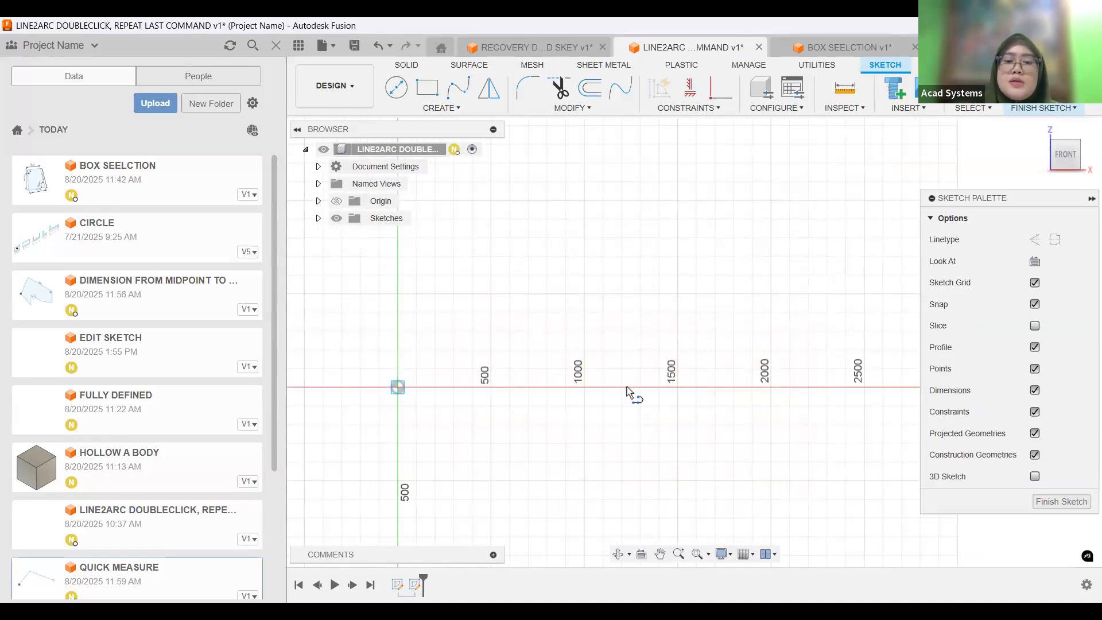
click(713, 387)
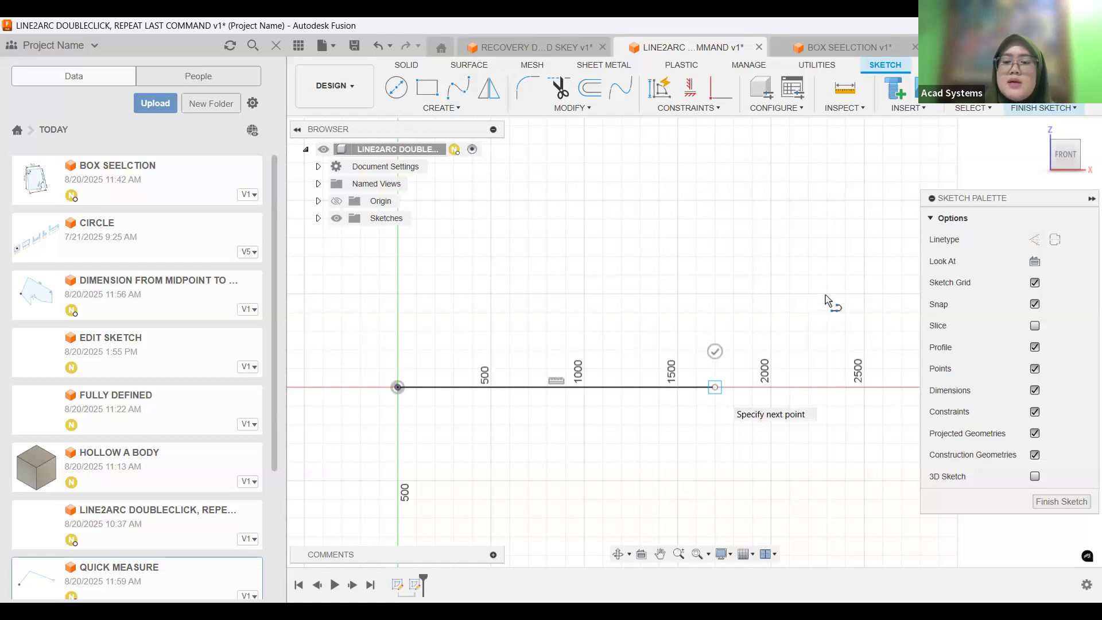
drag(825, 295, 809, 294)
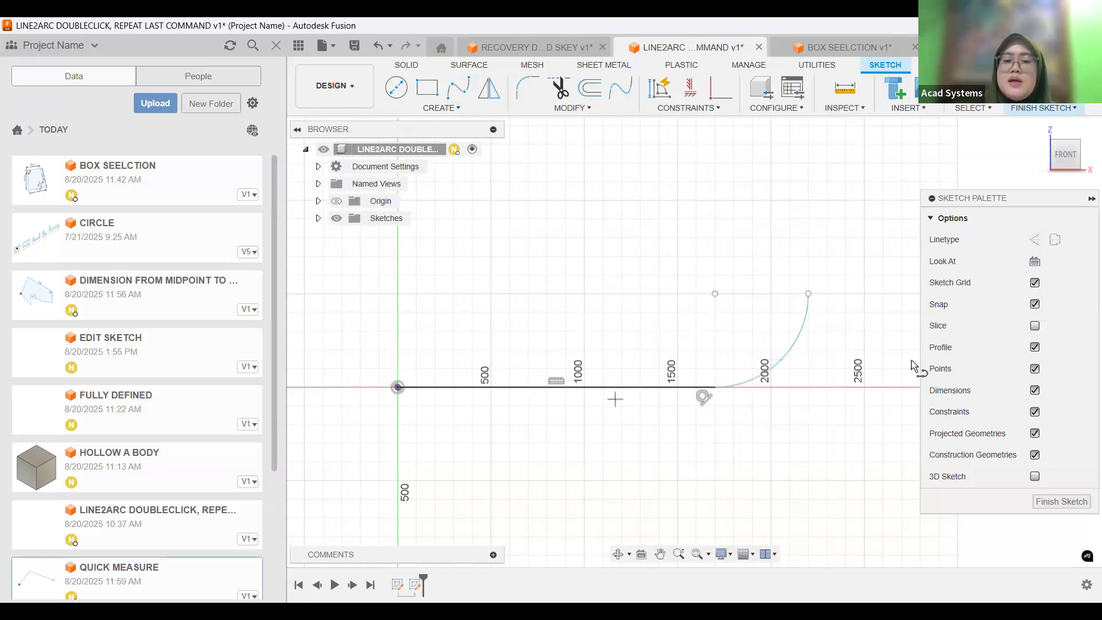
Sketch two separate open five-segment zigzag line chains above the line and arc, ending the first before starting the second.
mouse_move(714, 296)
middle_down()
mouse_move(597, 346)
mouse_move(598, 452)
middle_up()
scroll(591, 329, down, 1)
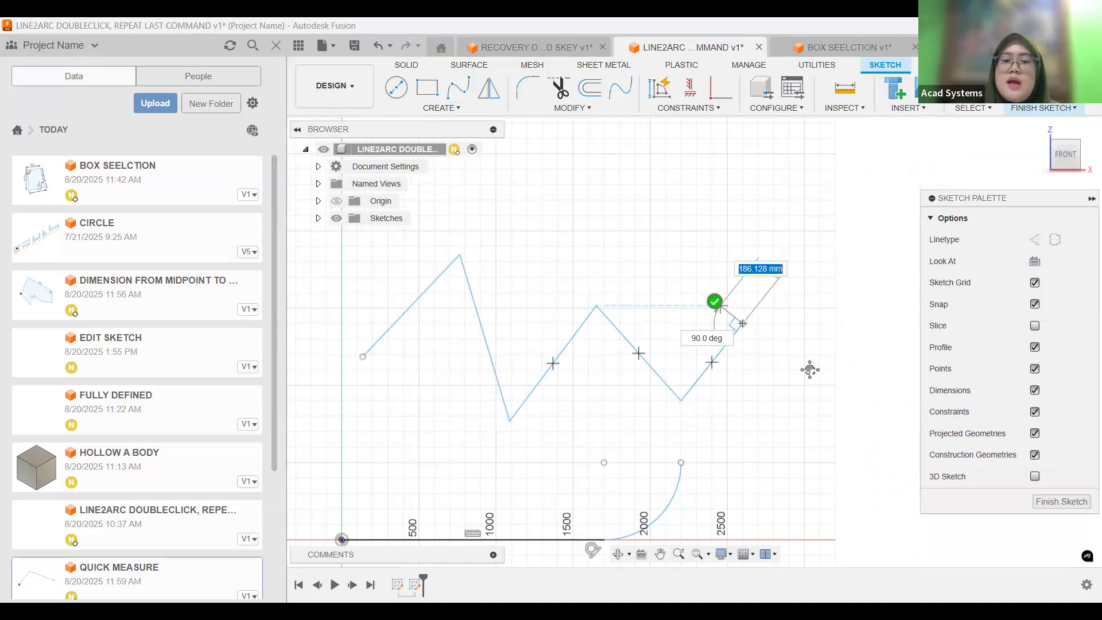
middle_drag(810, 369, 804, 346)
middle_drag(653, 372, 621, 388)
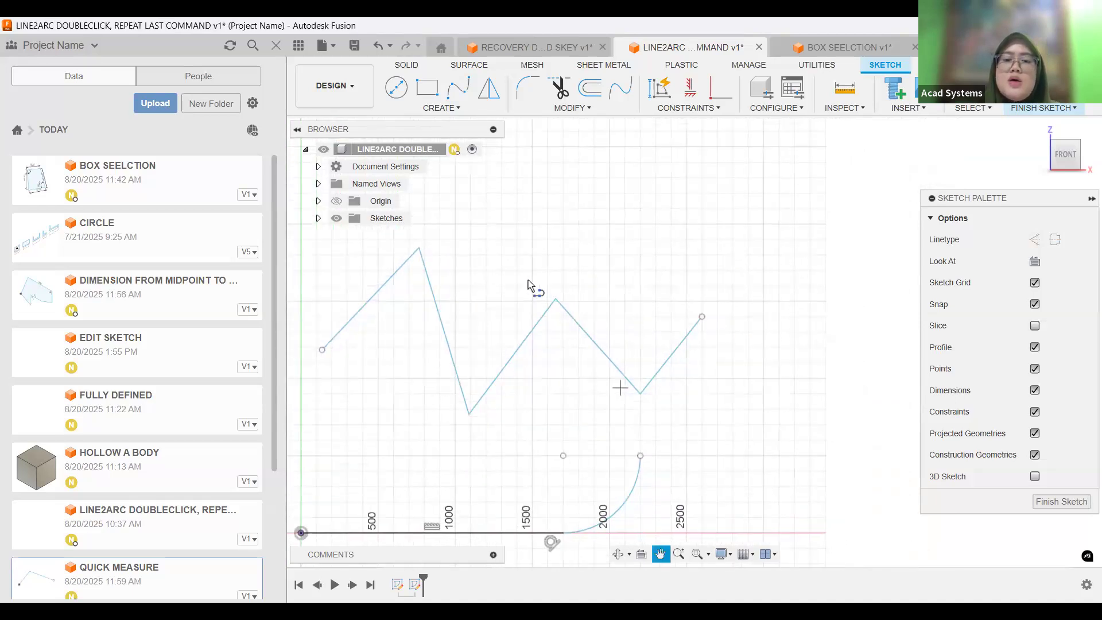
middle_drag(528, 280, 506, 297)
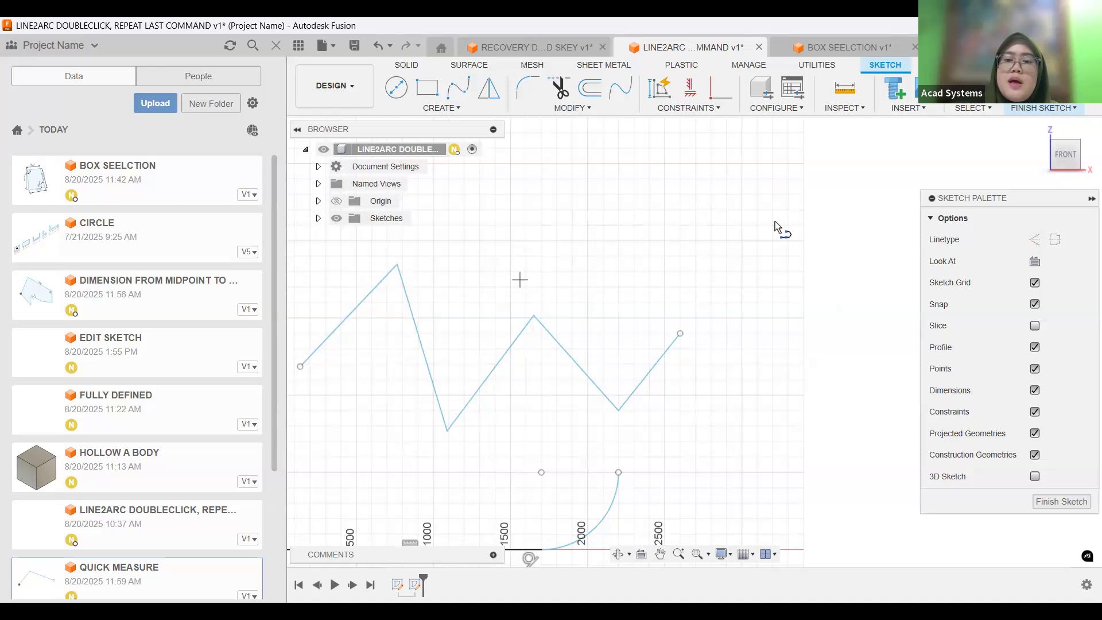
key(Escape)
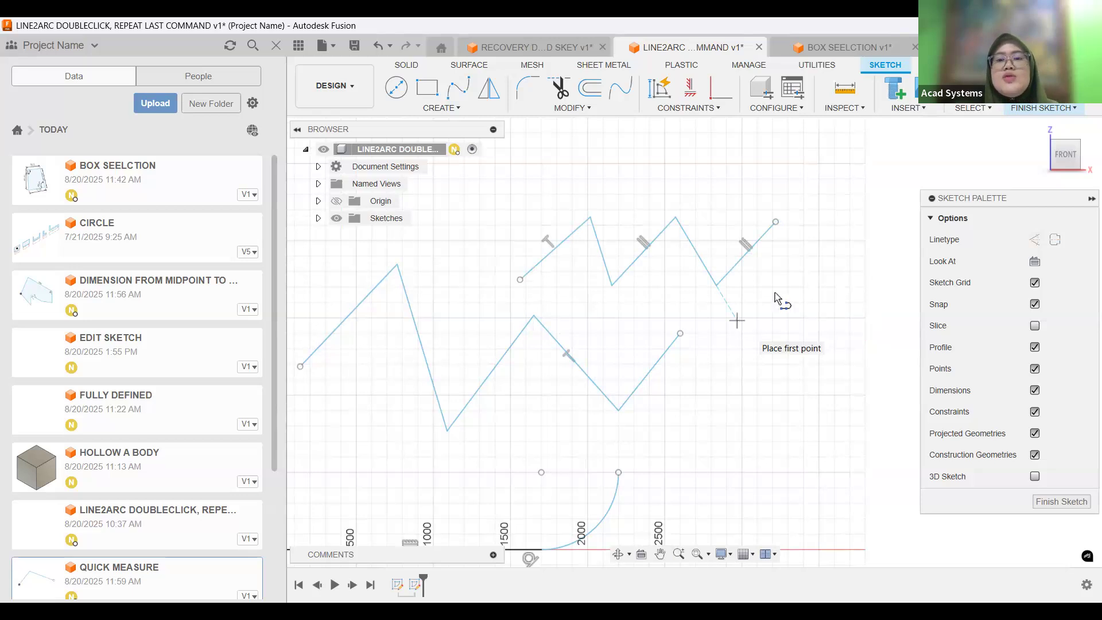
Repeat the last Line command and sketch an open four-segment chain that crosses itself to the right of the zigzags.
middle_drag(809, 295, 665, 351)
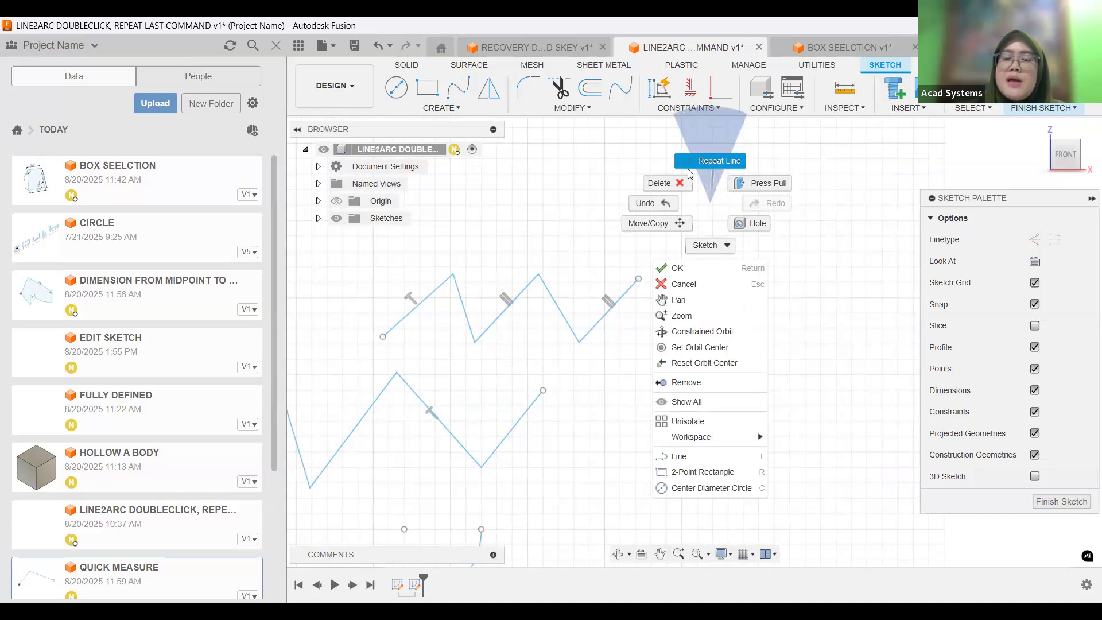
click(719, 161)
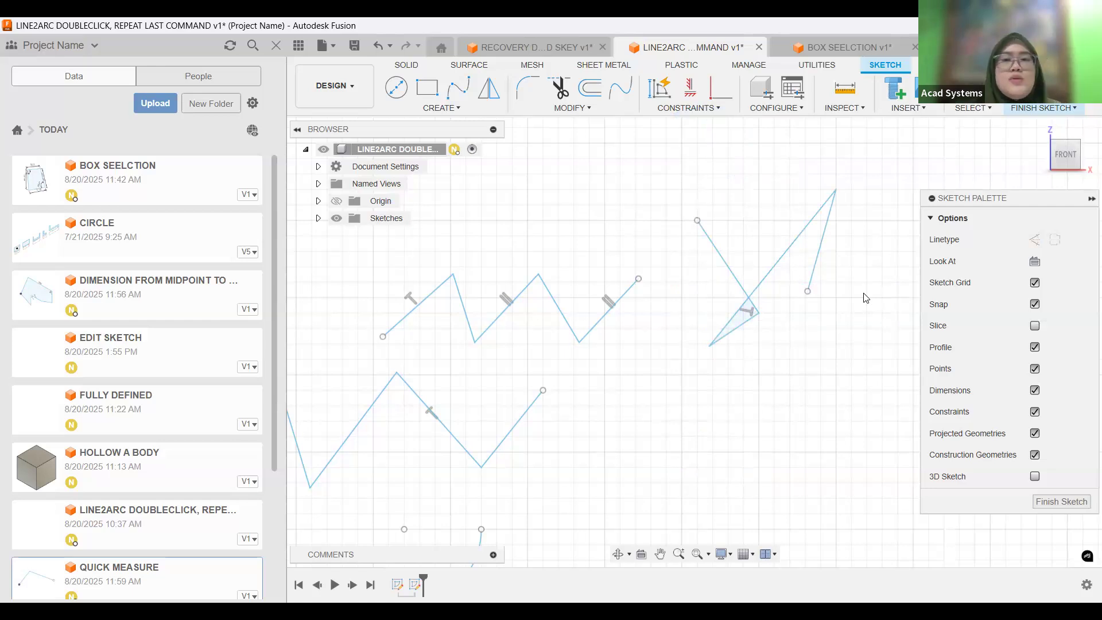
In the BOX SEELCTION document, sketch an open three-segment line chain to the upper left of the dimensioned quadrilateral.
click(837, 47)
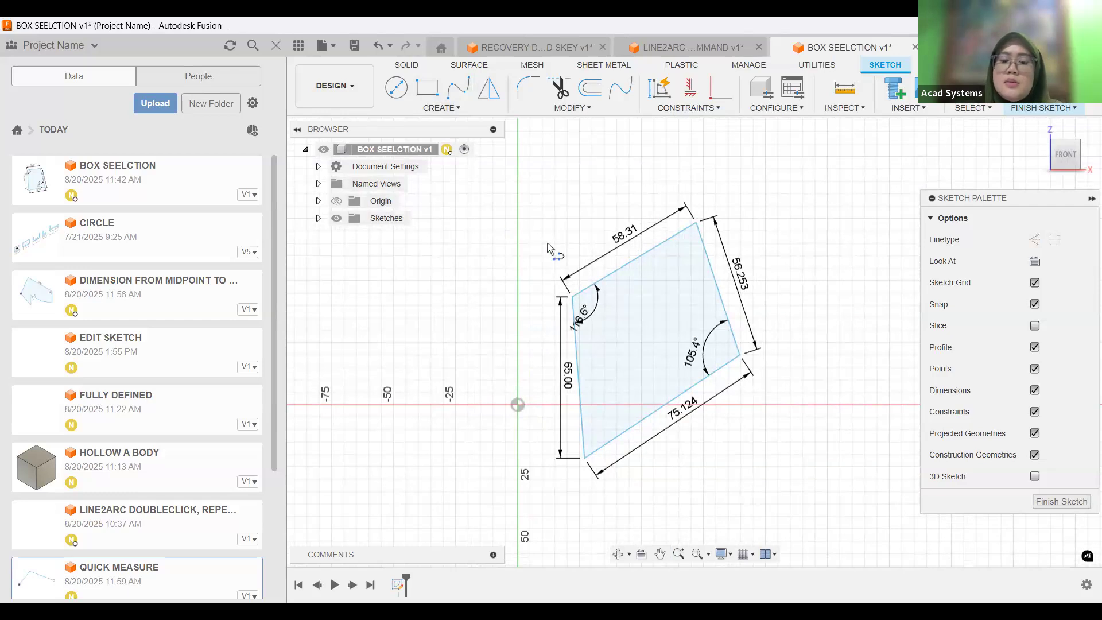
click(460, 236)
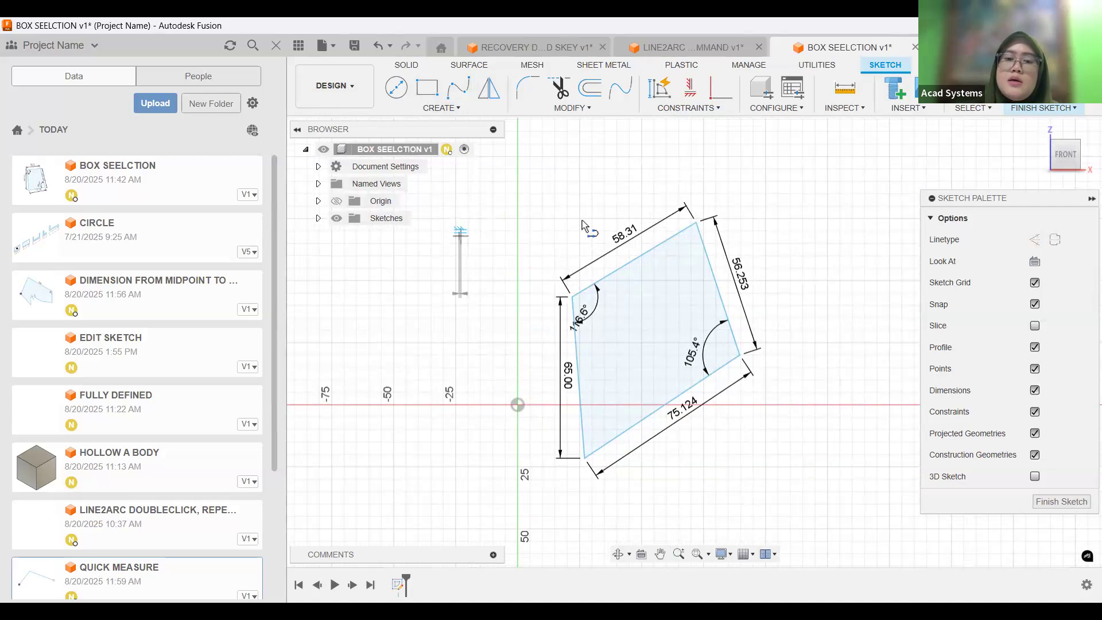
click(460, 236)
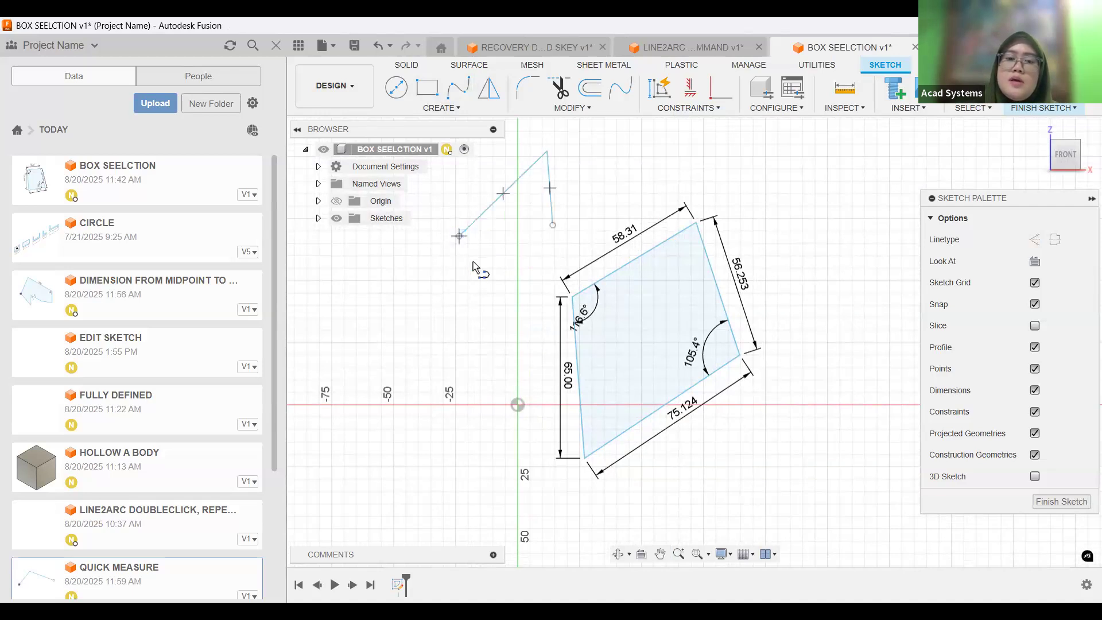
click(468, 293)
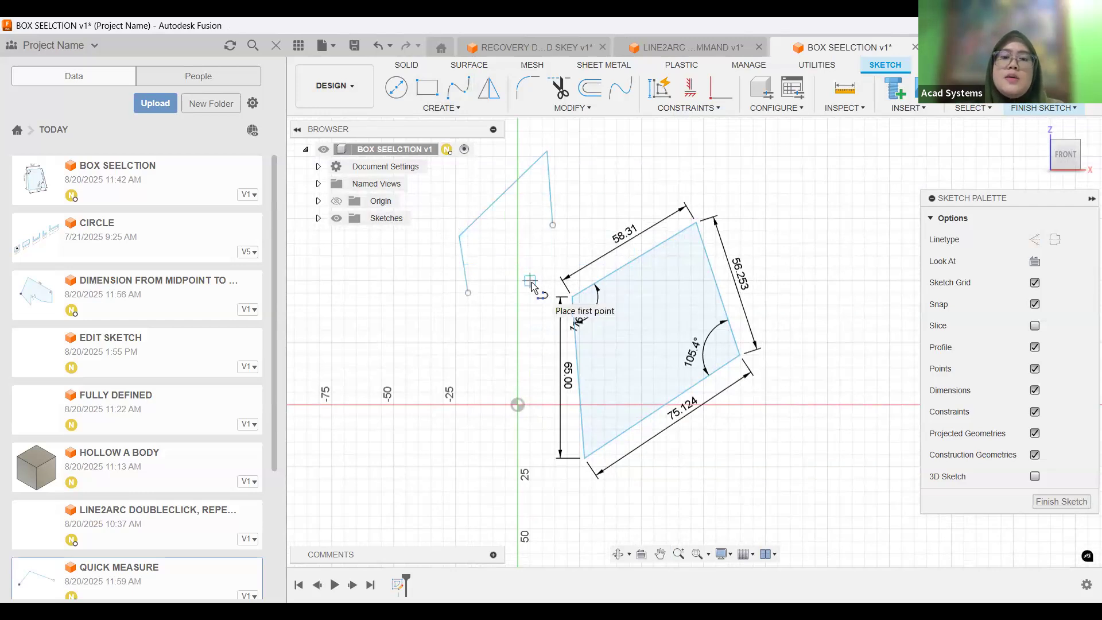
right_click(635, 173)
click(705, 173)
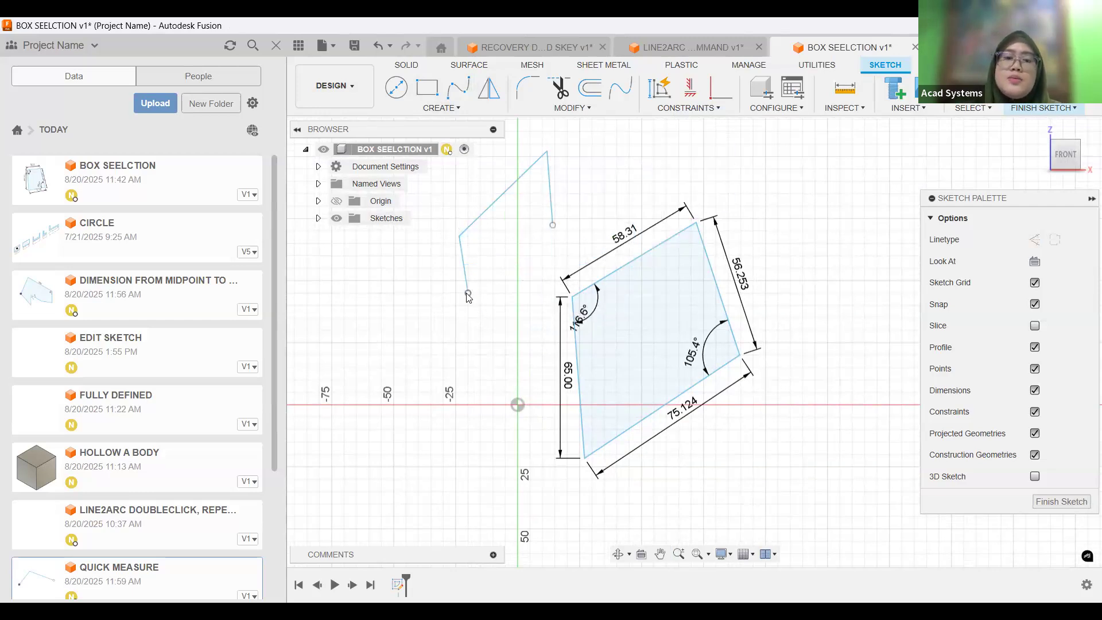
Move both open endpoints of the three-segment chain inside the dimensioned quadrilateral.
drag(468, 293, 631, 336)
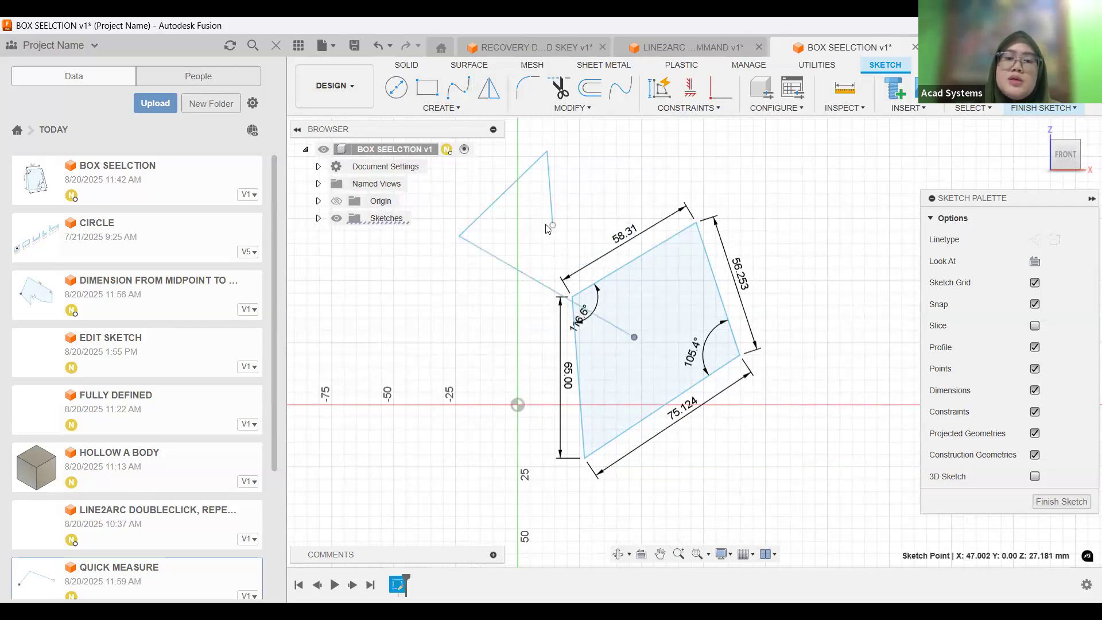
drag(553, 225, 634, 313)
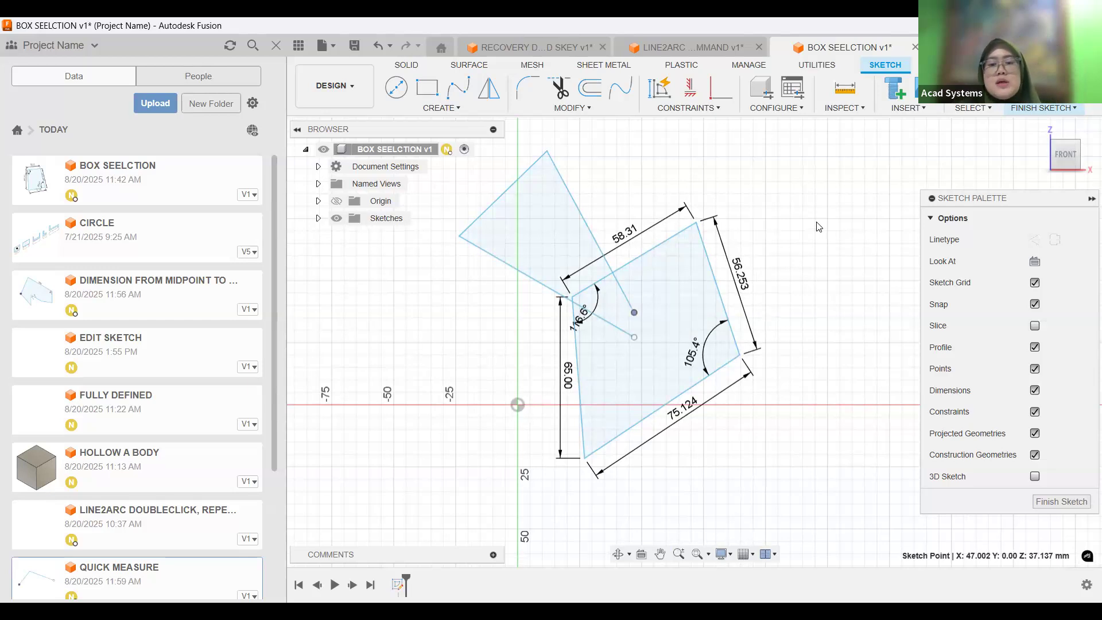
Demonstrate window and crossing selection boxes in opposite directions over the empty area to the upper right of the quadrilateral.
mouse_move(742, 266)
middle_down()
mouse_move(762, 287)
mouse_move(758, 211)
mouse_move(737, 187)
middle_up()
scroll(762, 287, down, 1)
drag(779, 159, 859, 245)
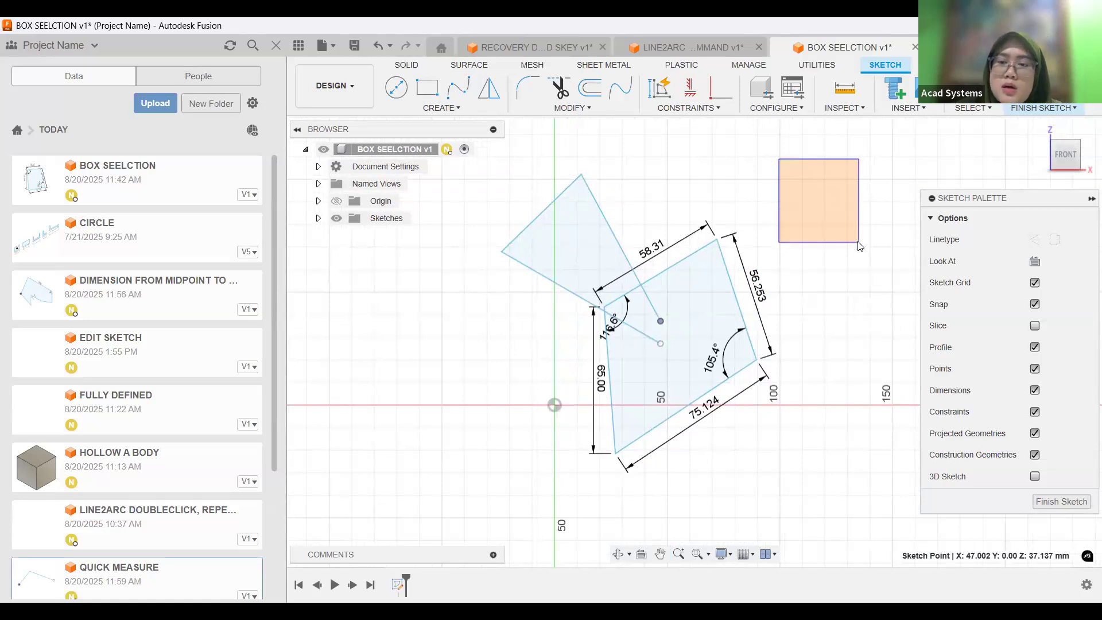
drag(851, 217, 859, 242)
drag(889, 175, 830, 246)
drag(787, 174, 849, 255)
drag(894, 185, 813, 252)
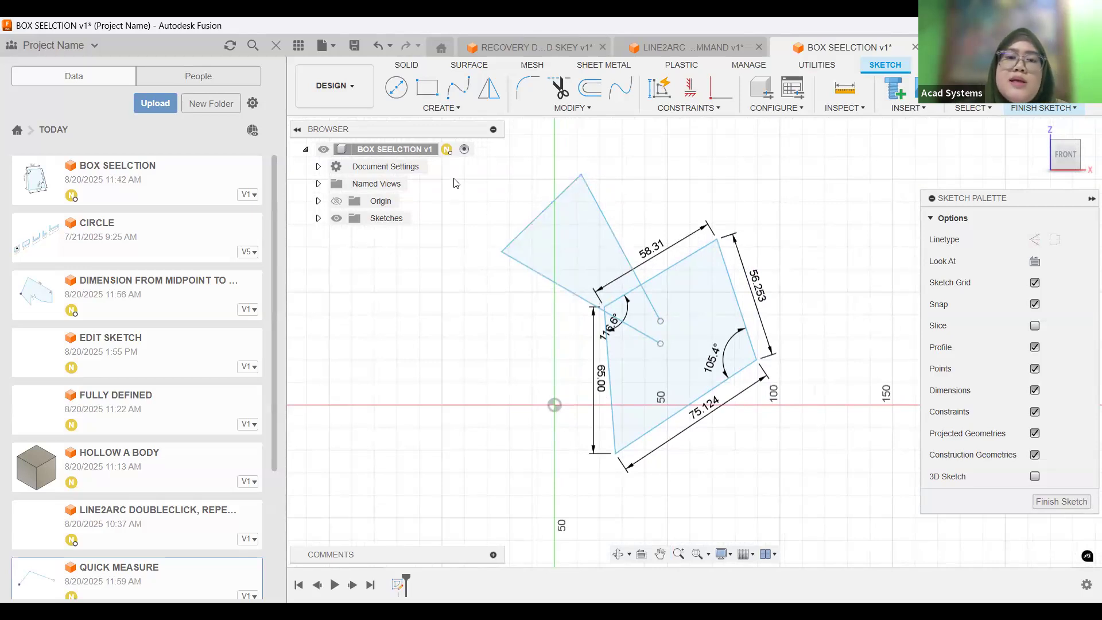
Window-select from left to right around the whole three-segment chain, without enclosing the entire quadrilateral.
mouse_move(459, 171)
mouse_down()
mouse_move(467, 225)
mouse_move(505, 263)
mouse_move(696, 360)
mouse_move(582, 272)
mouse_move(601, 303)
mouse_move(683, 368)
mouse_up()
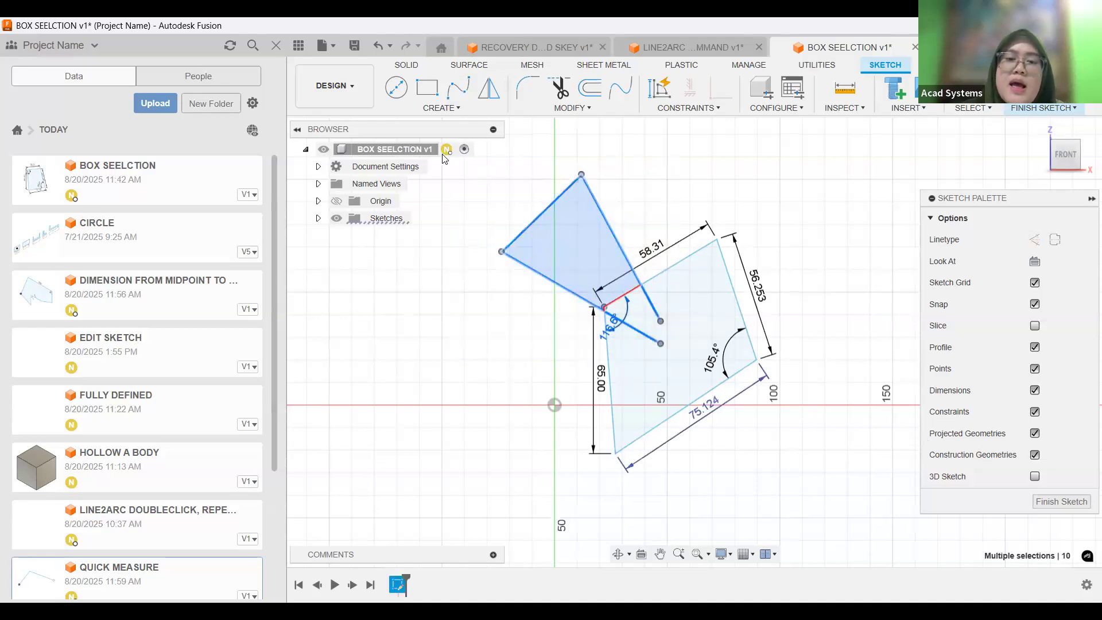
mouse_move(483, 162)
mouse_down()
mouse_move(497, 238)
mouse_move(696, 382)
mouse_up()
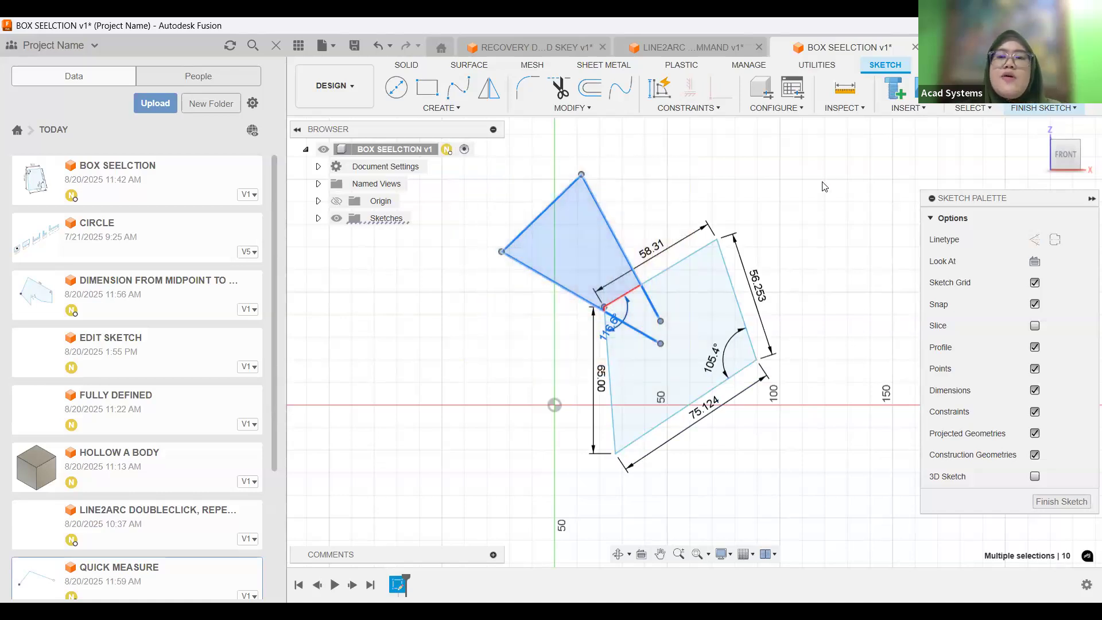
Demonstrate crossing selection from right to left over the quadrilateral's upper-right corner several times, and clear the selection.
mouse_move(810, 152)
mouse_down()
mouse_move(756, 235)
mouse_move(695, 282)
mouse_up()
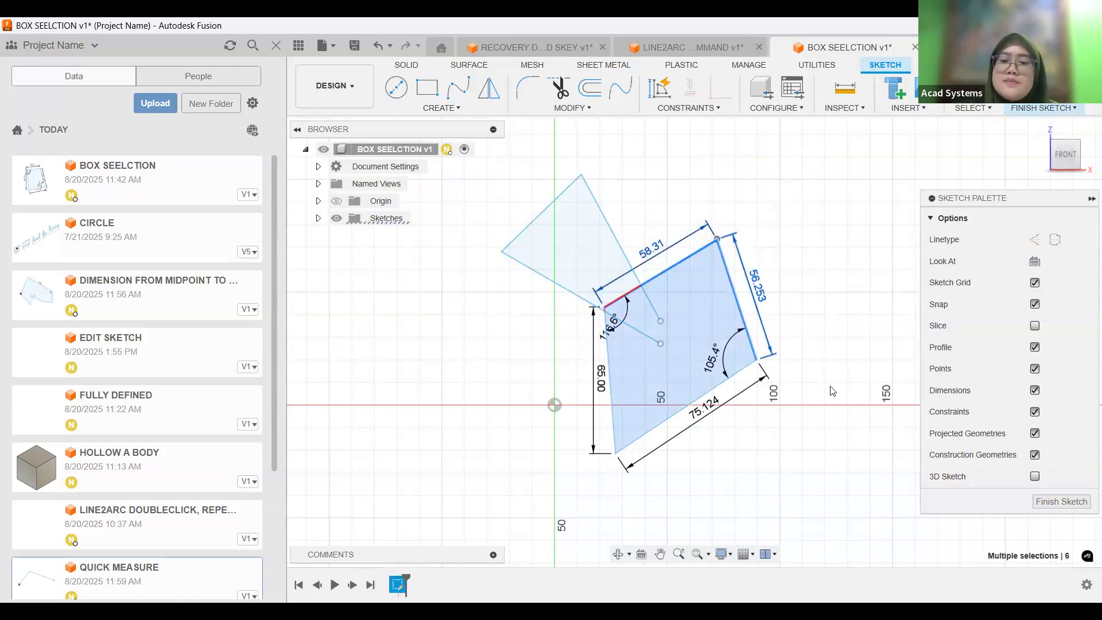
drag(799, 168, 687, 281)
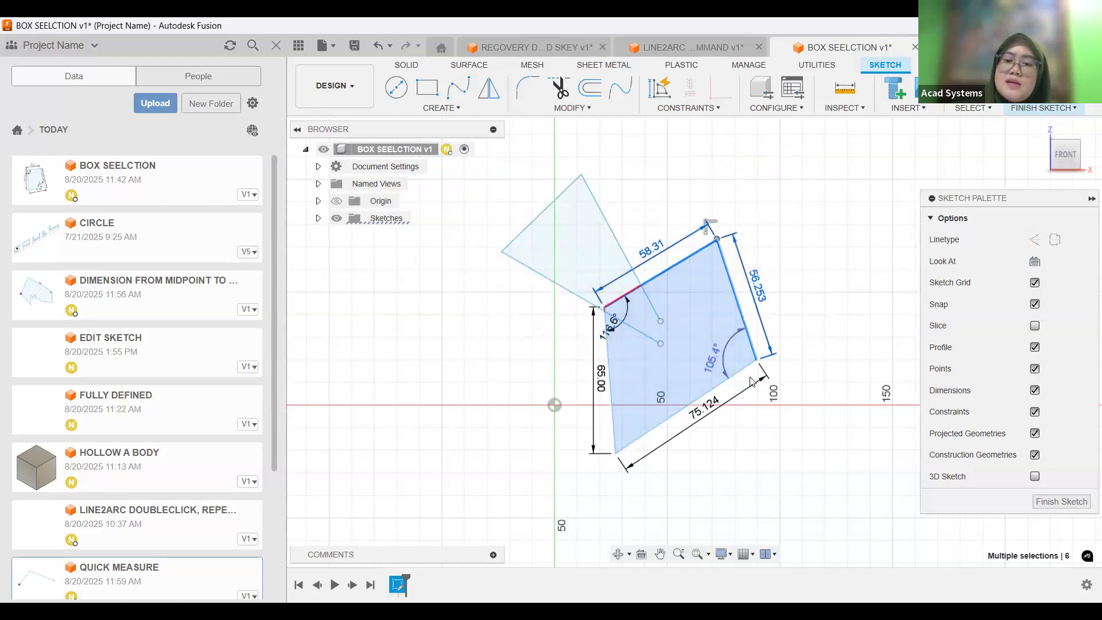
drag(792, 177, 701, 264)
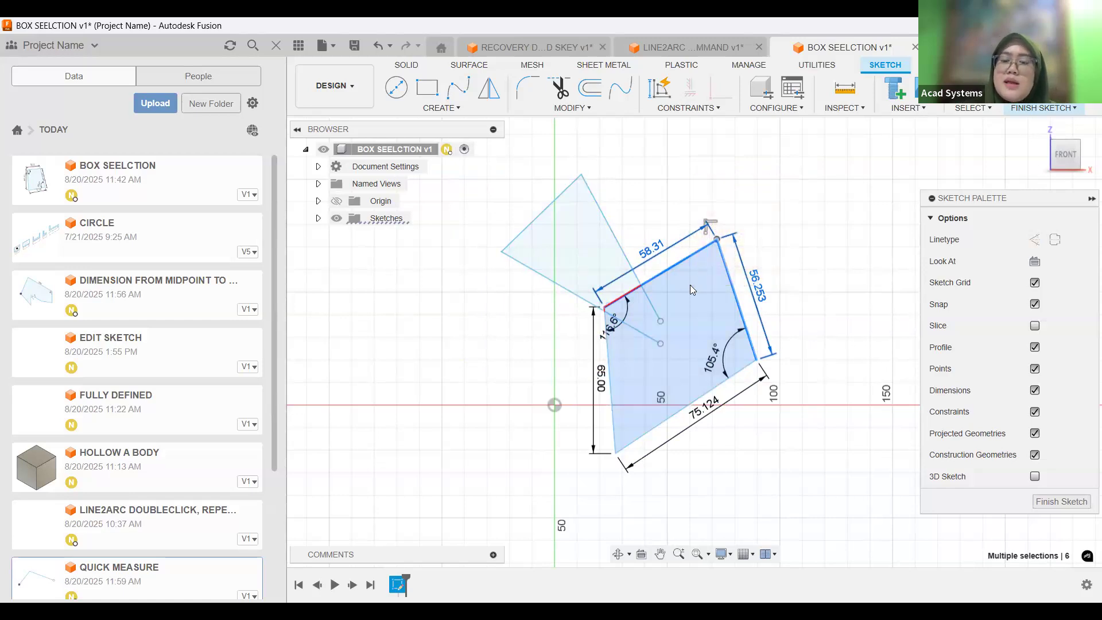
right_click(770, 183)
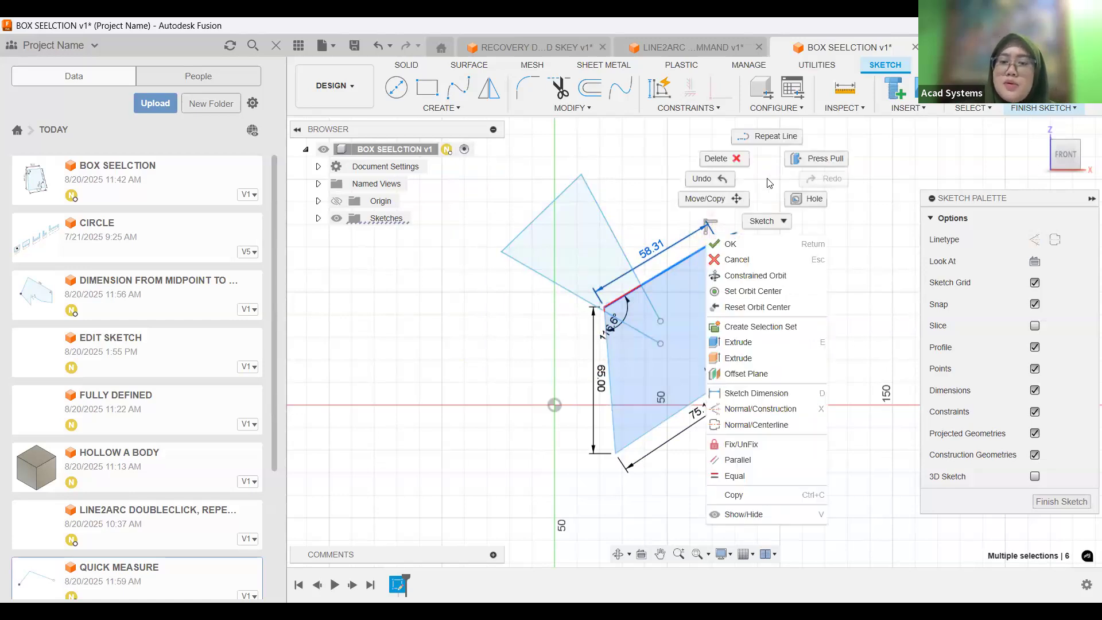
click(755, 244)
click(664, 227)
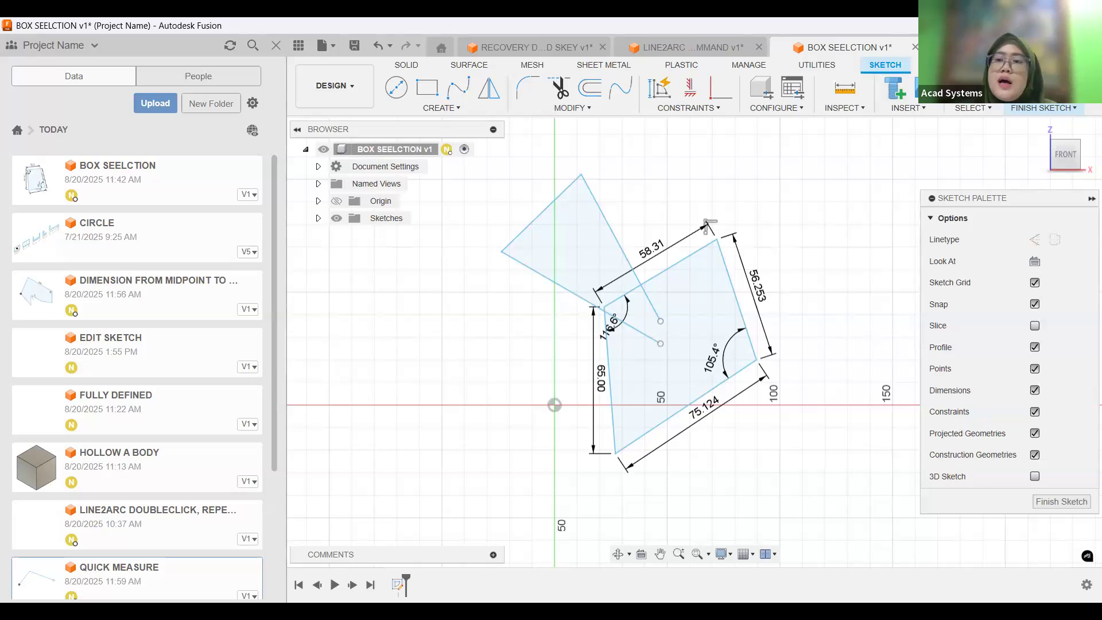
Switch to the THE X BUTTON document with the front face and its central hole in view.
click(960, 47)
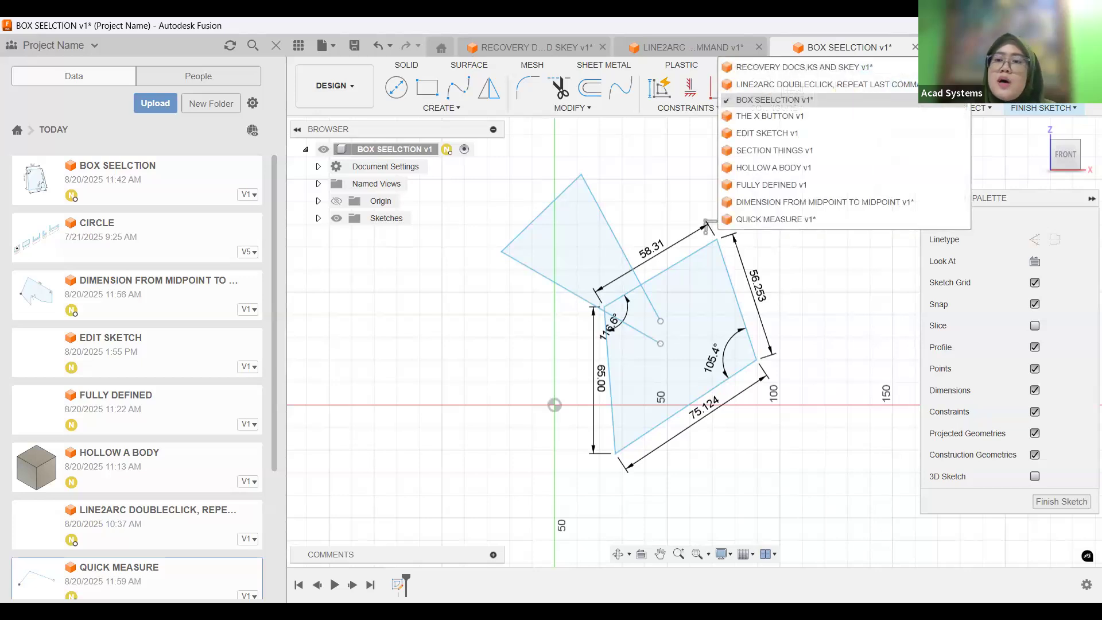
click(769, 117)
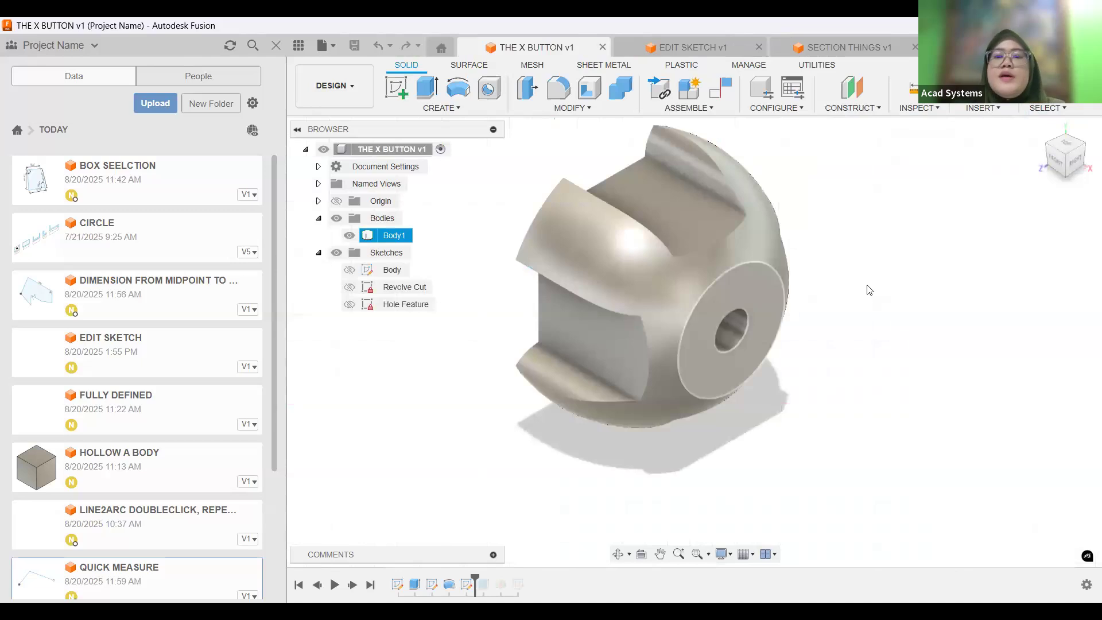
middle_drag(870, 290, 877, 309)
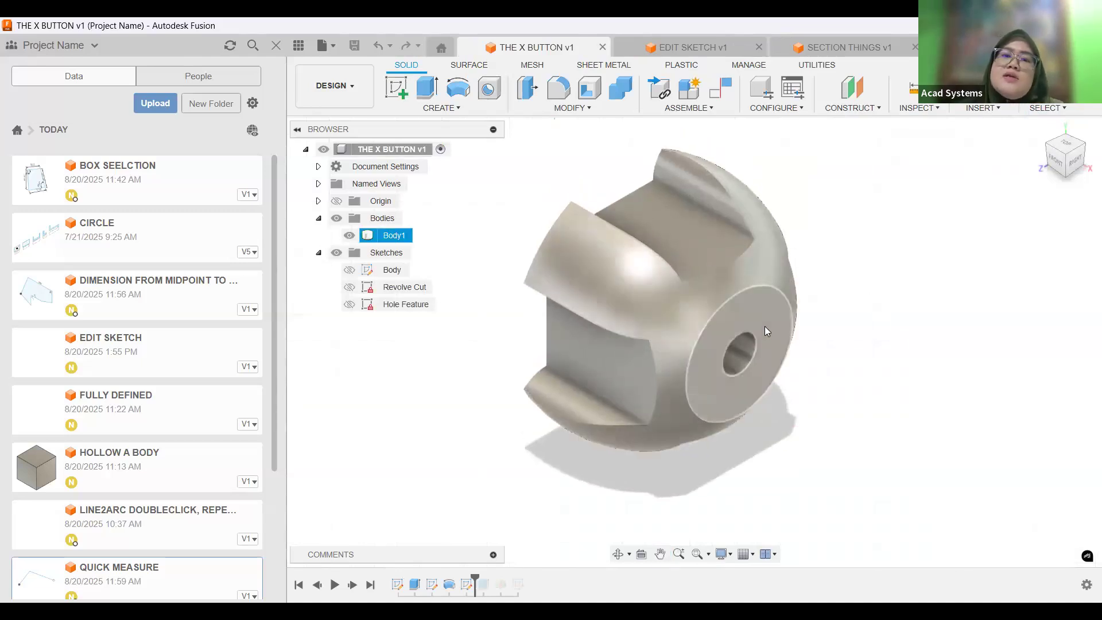
shift+middle_drag(765, 325, 733, 357)
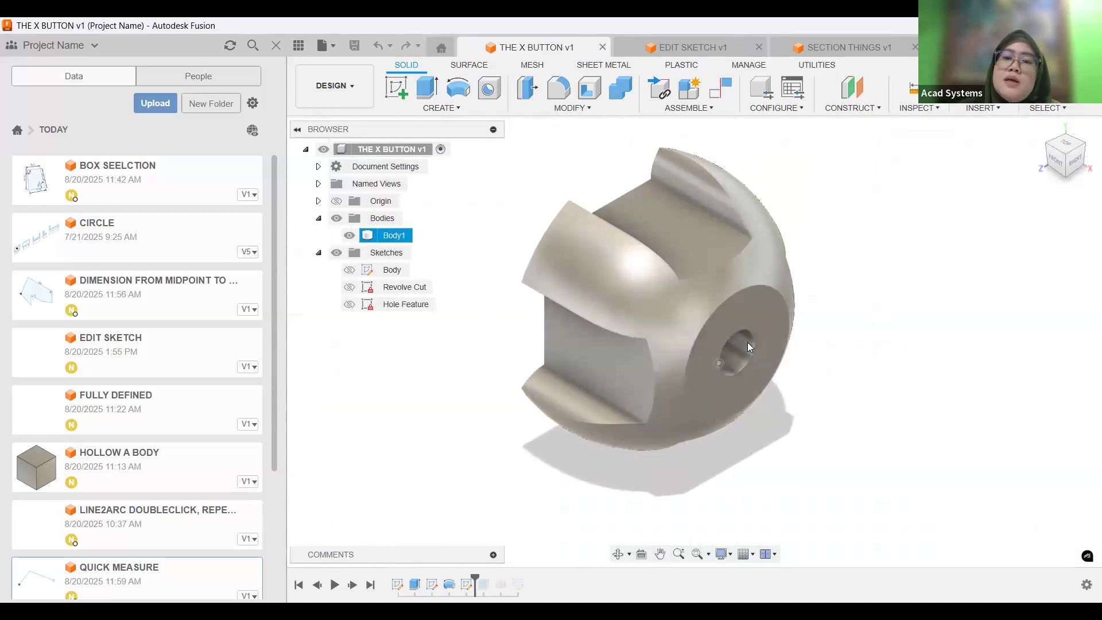
Start a constant-radius fillet on the front edge of the central hole with a 10 mm radius.
click(559, 88)
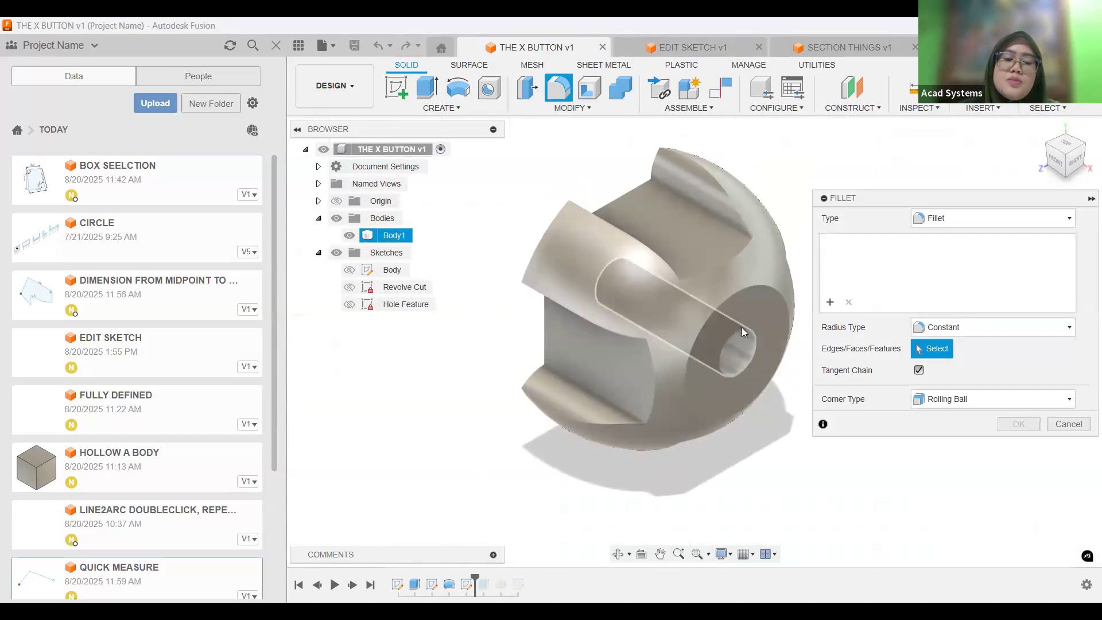
click(742, 332)
scroll(742, 332, up, 2)
text(1)
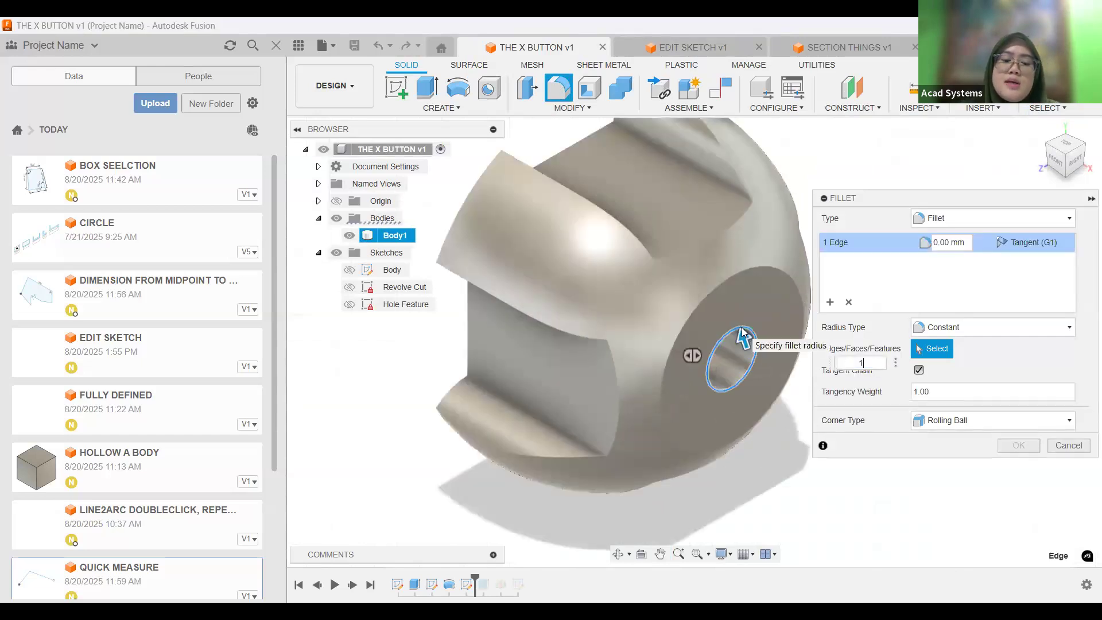
text(0)
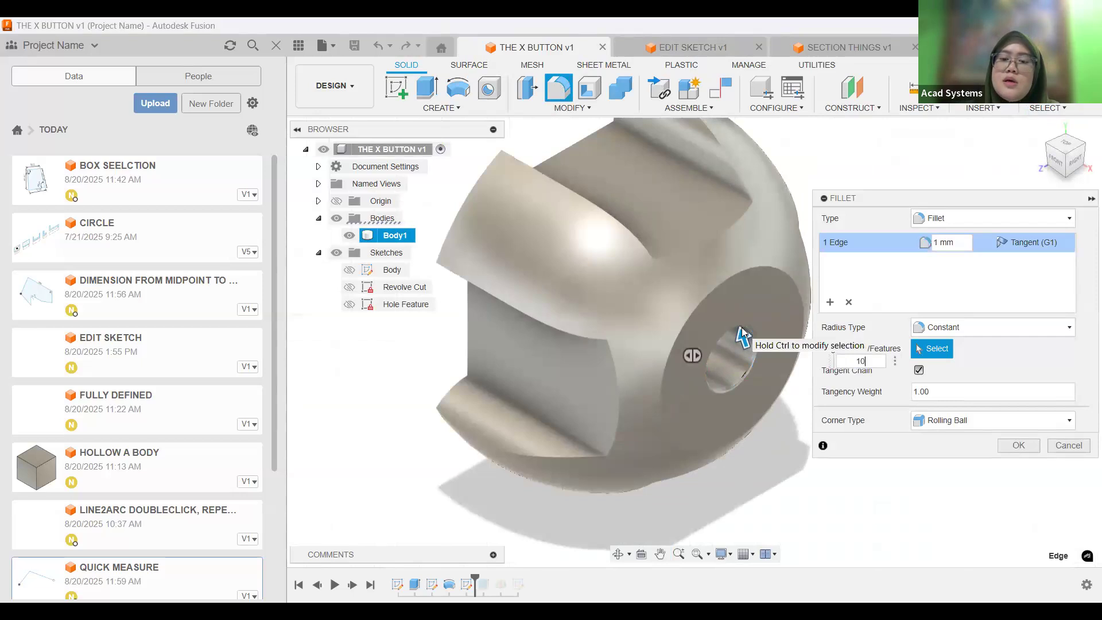
key(Return)
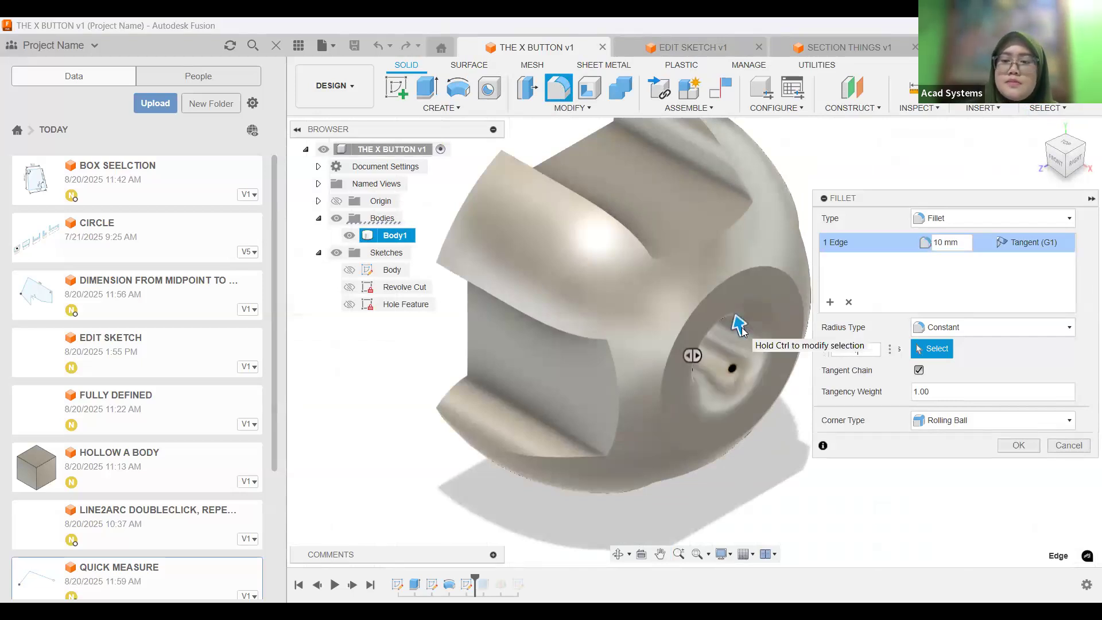
Set the radius of the hole edge fillet to 3 mm.
text(1)
key(BackSpace)
text(3)
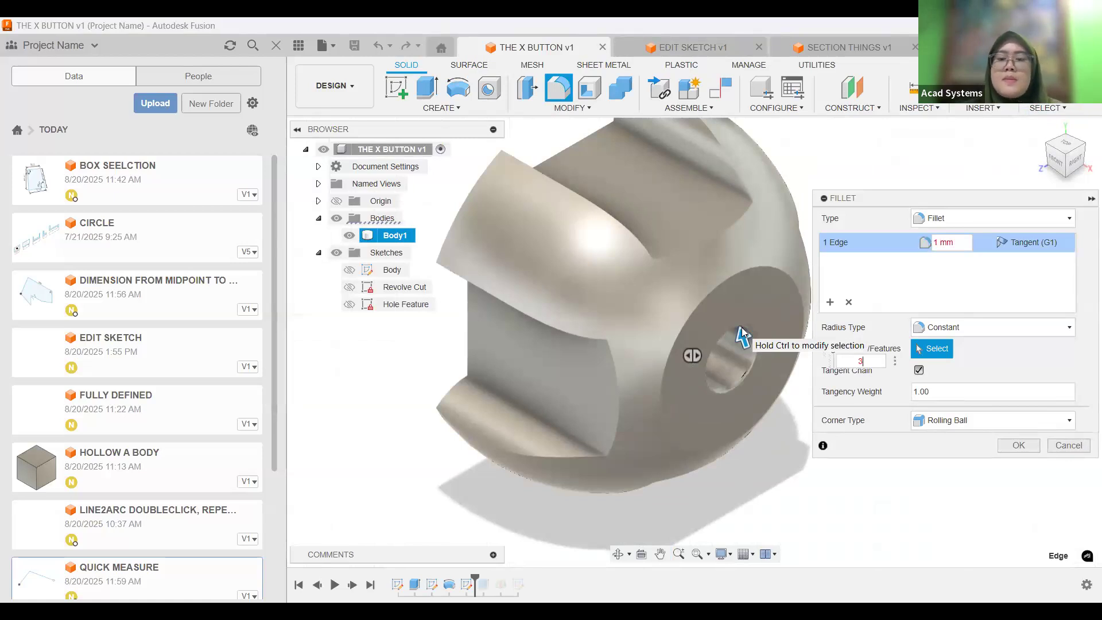
scroll(729, 341, up, 2)
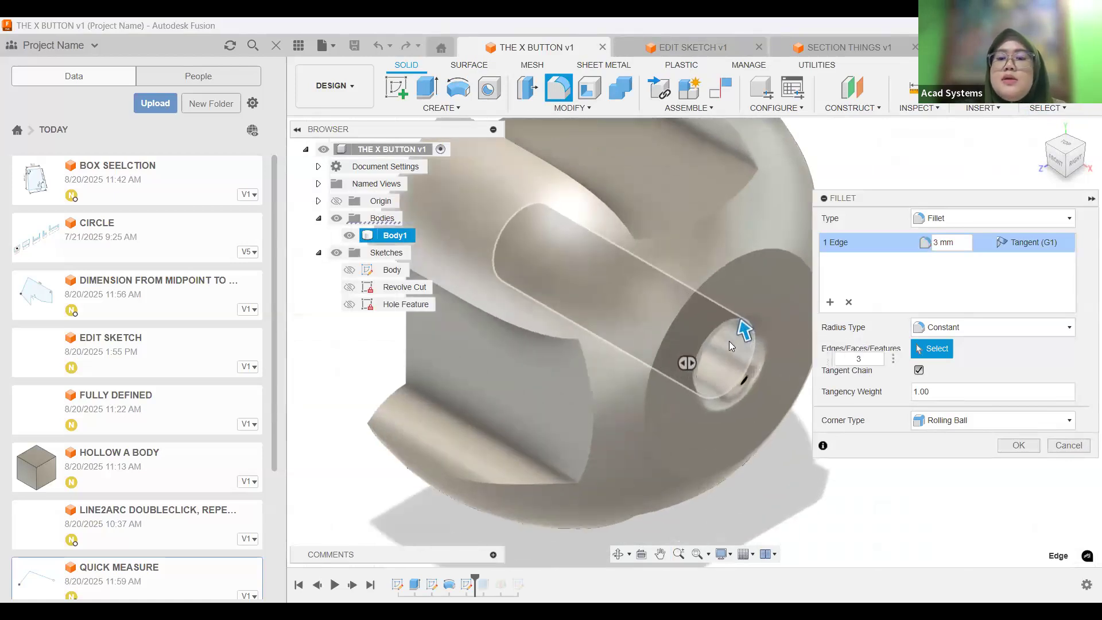
scroll(692, 407, up, 1)
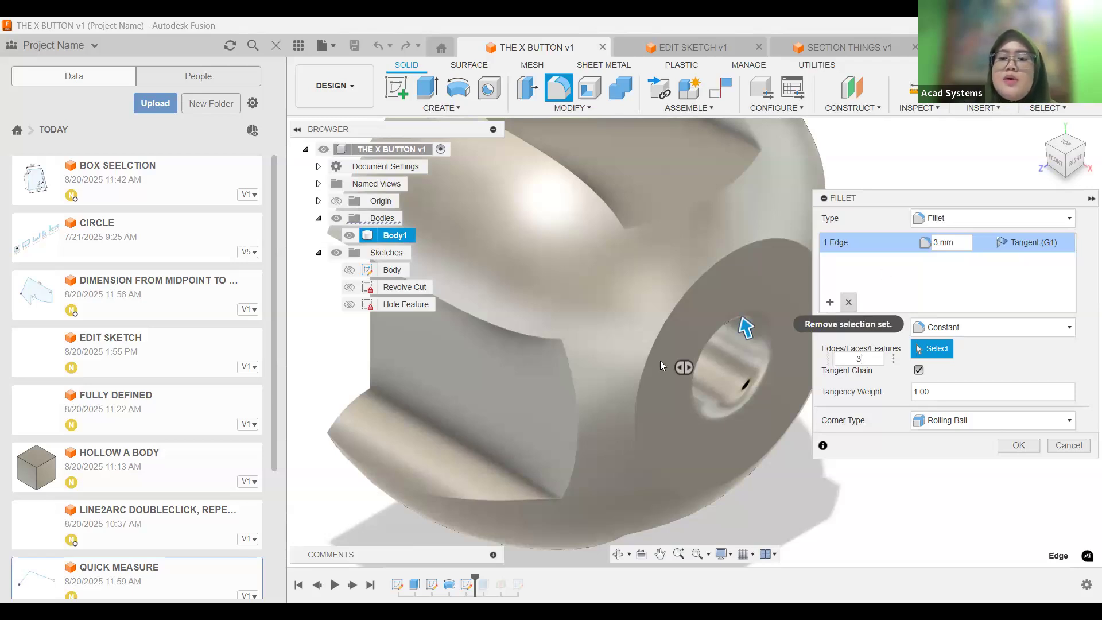
Remove the hole edge's selection set from the fillet and cancel the Fillet command.
click(850, 303)
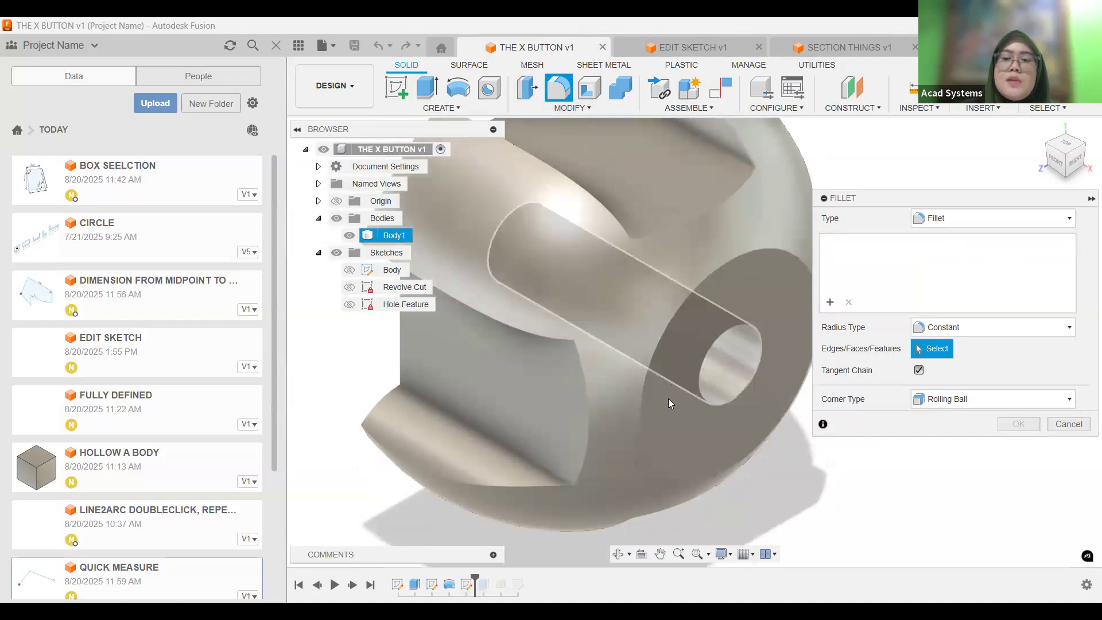
middle_drag(722, 380, 669, 398)
click(1078, 426)
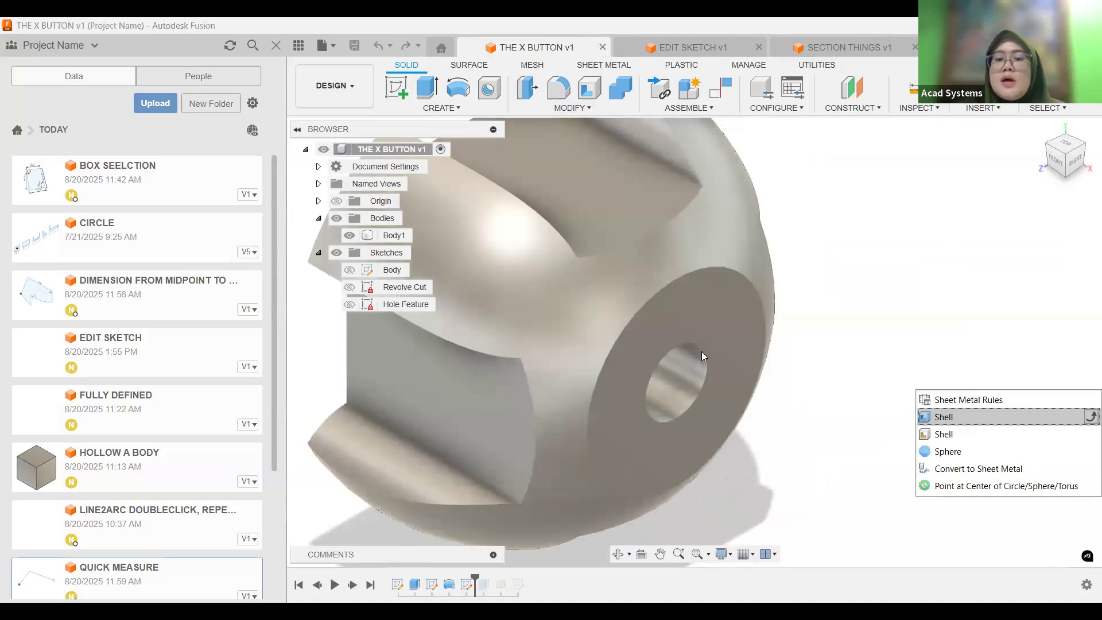
Set up an inside shell on Body1 with 1 mm thickness, and clear the body from the Shell selection.
key(Return)
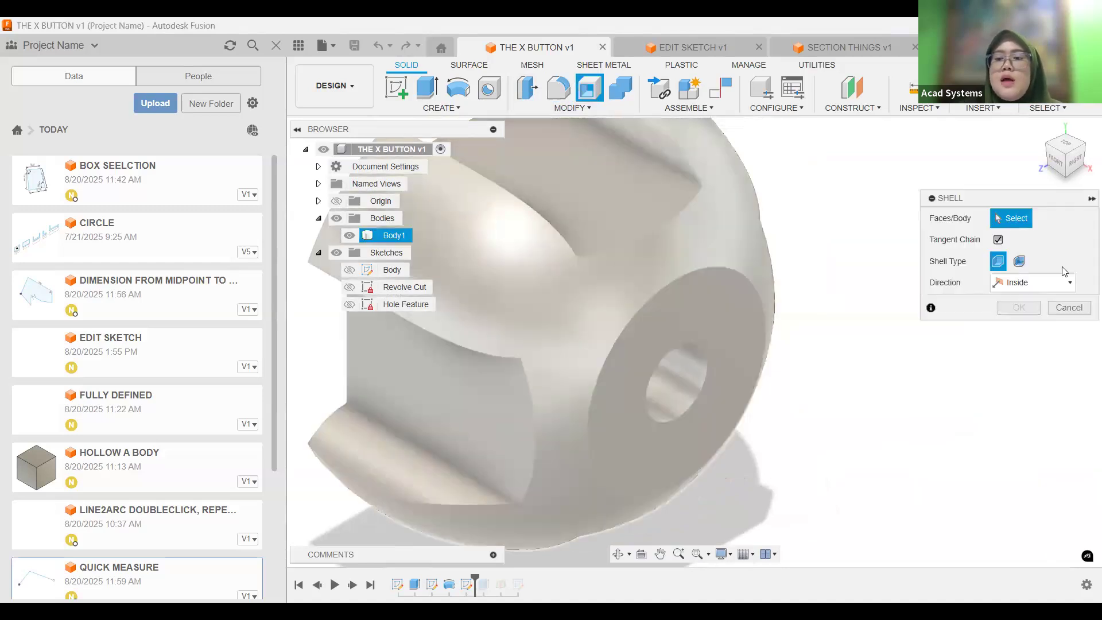
click(695, 351)
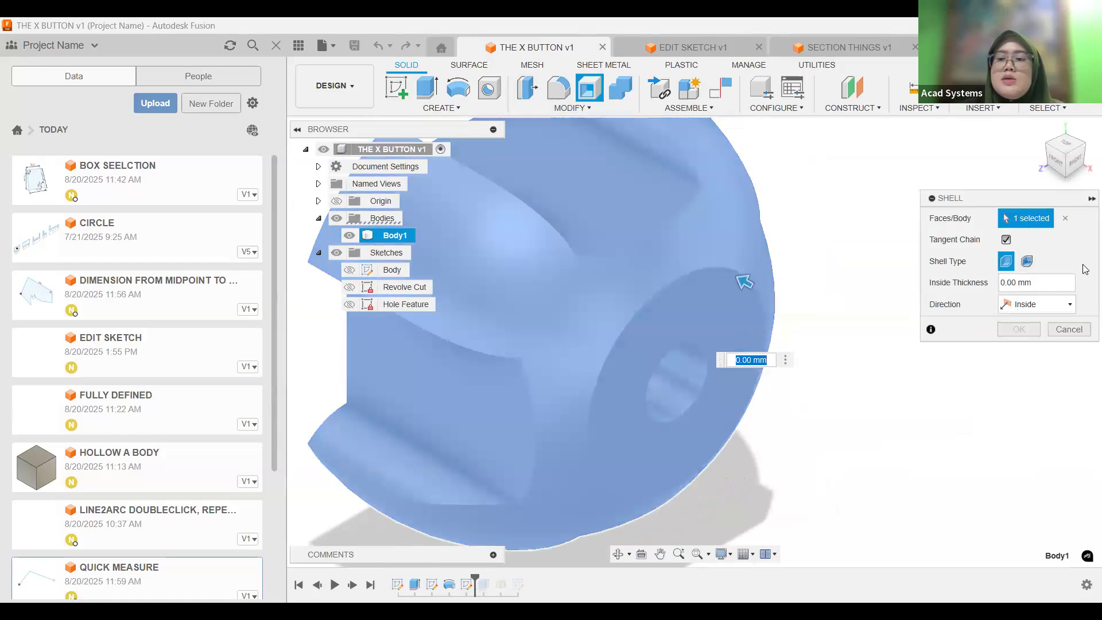
click(1047, 282)
text(1)
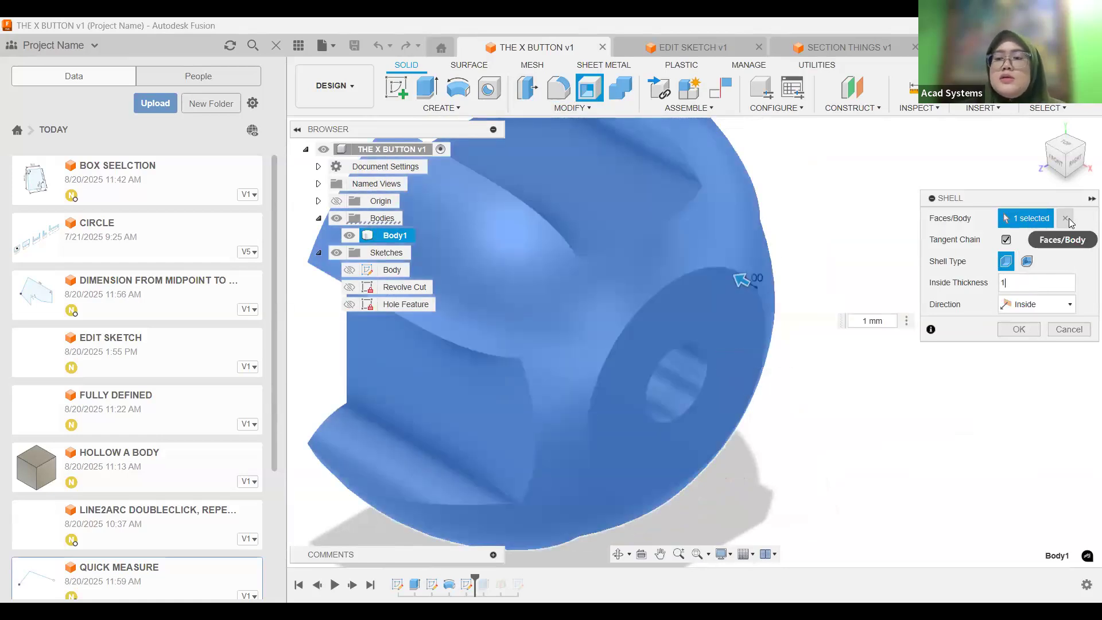
click(1065, 221)
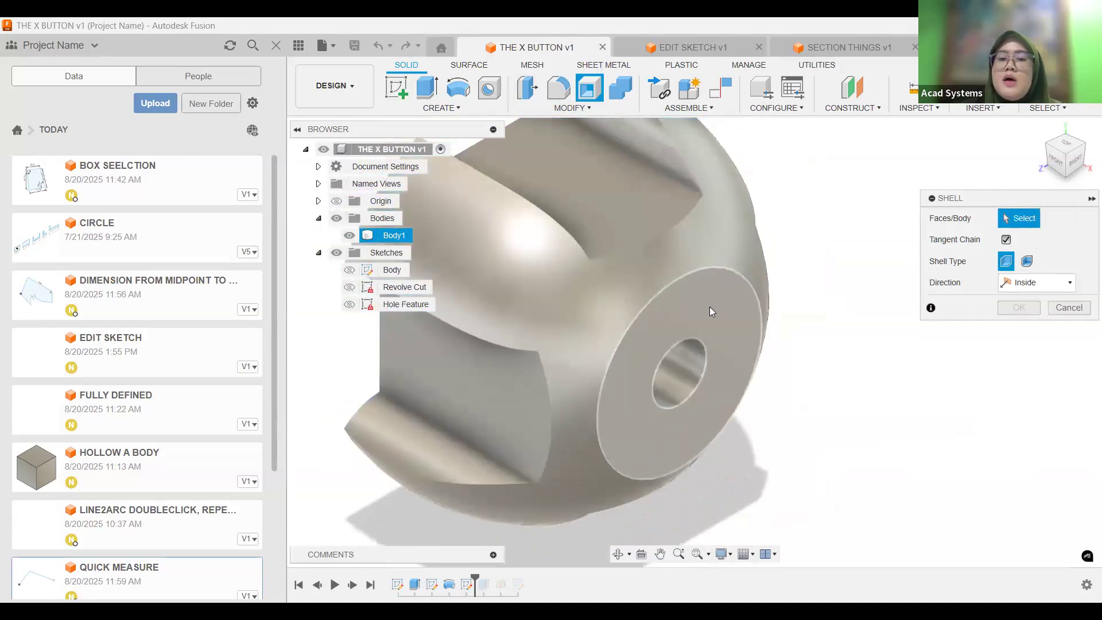
scroll(709, 392, down, 2)
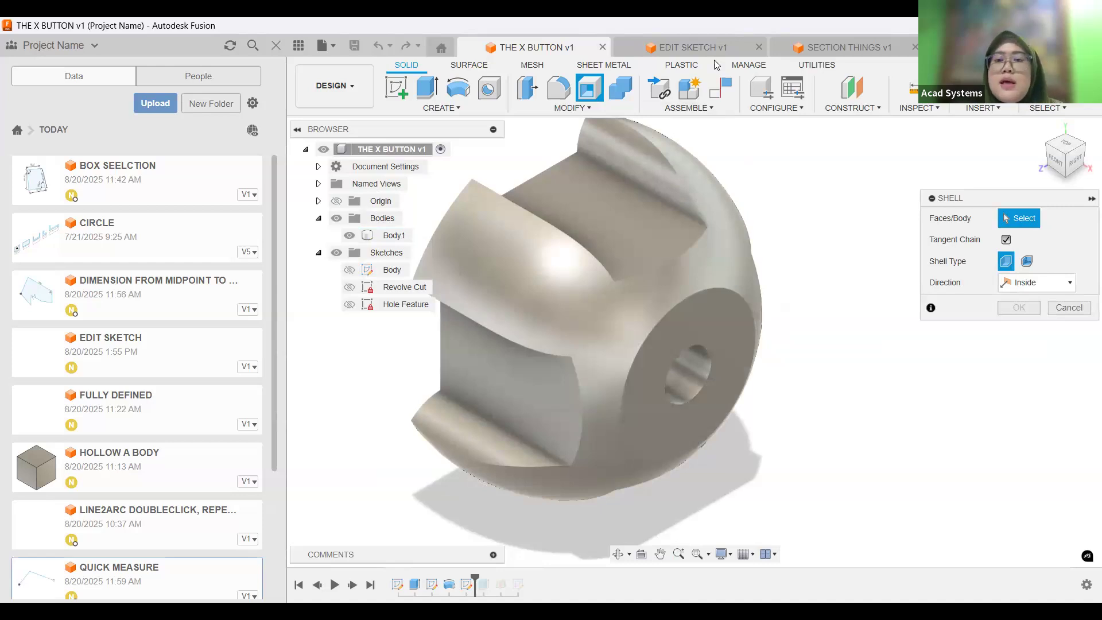
Switch to the EDIT SKETCH document and start a sketch on the front XZ plane.
click(693, 46)
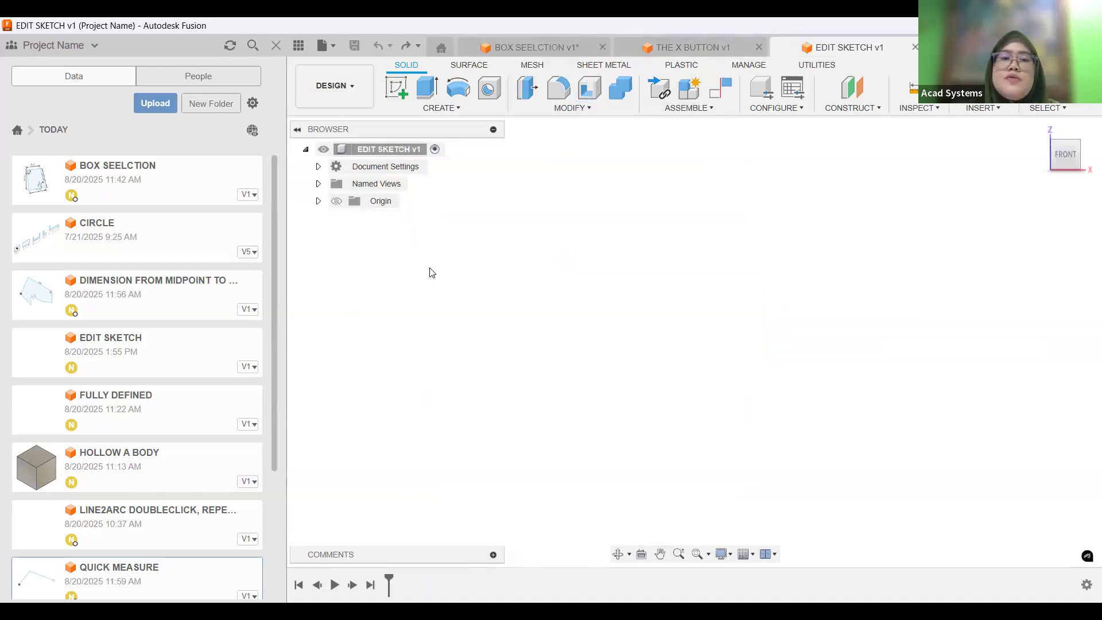
click(398, 87)
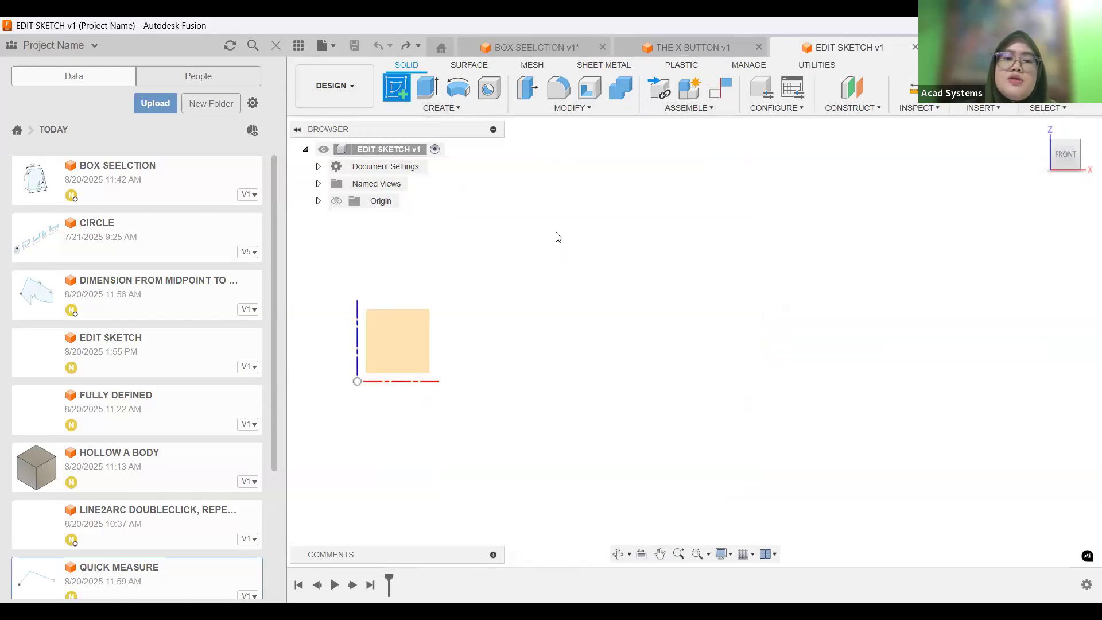
click(394, 341)
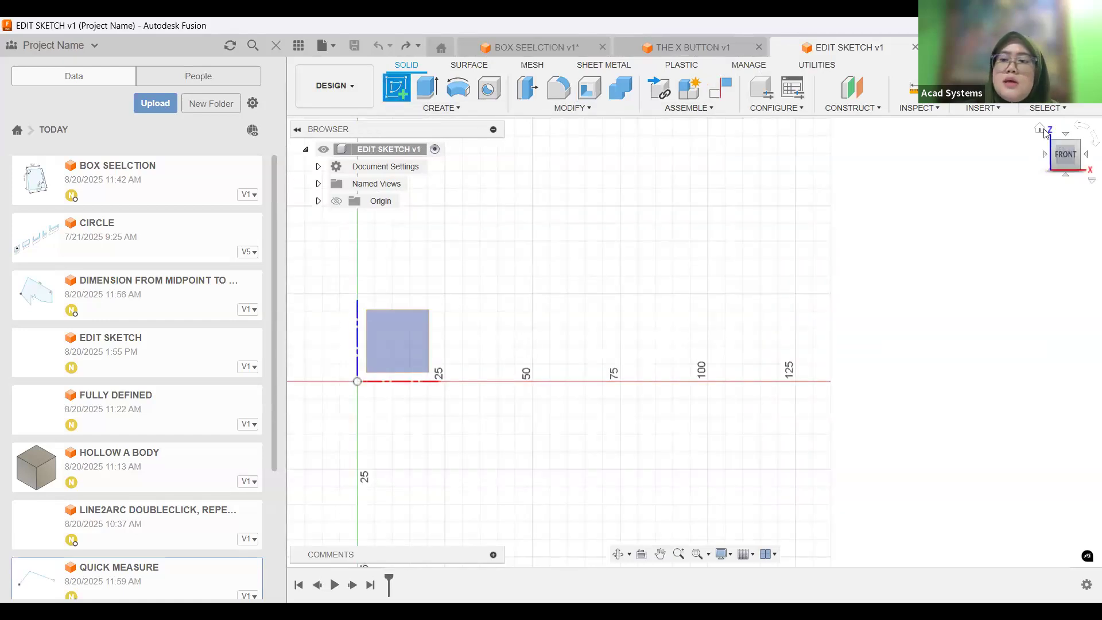
click(729, 324)
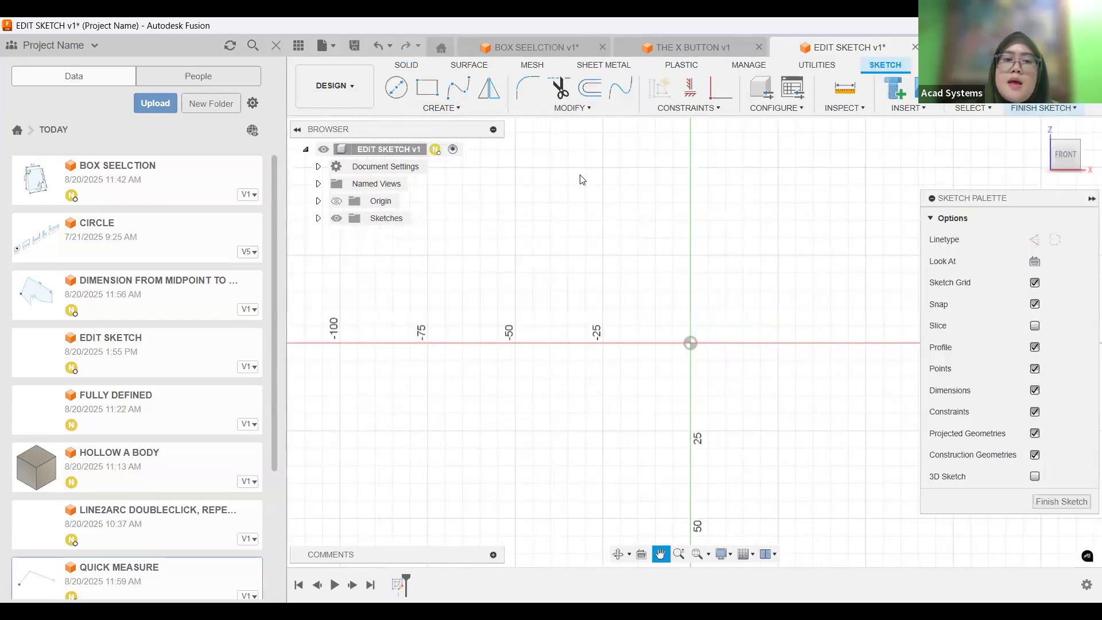
Sketch a two-point rectangle up and right of the origin with a circle centred on its upper-right corner, and finish the sketch.
click(426, 96)
click(627, 349)
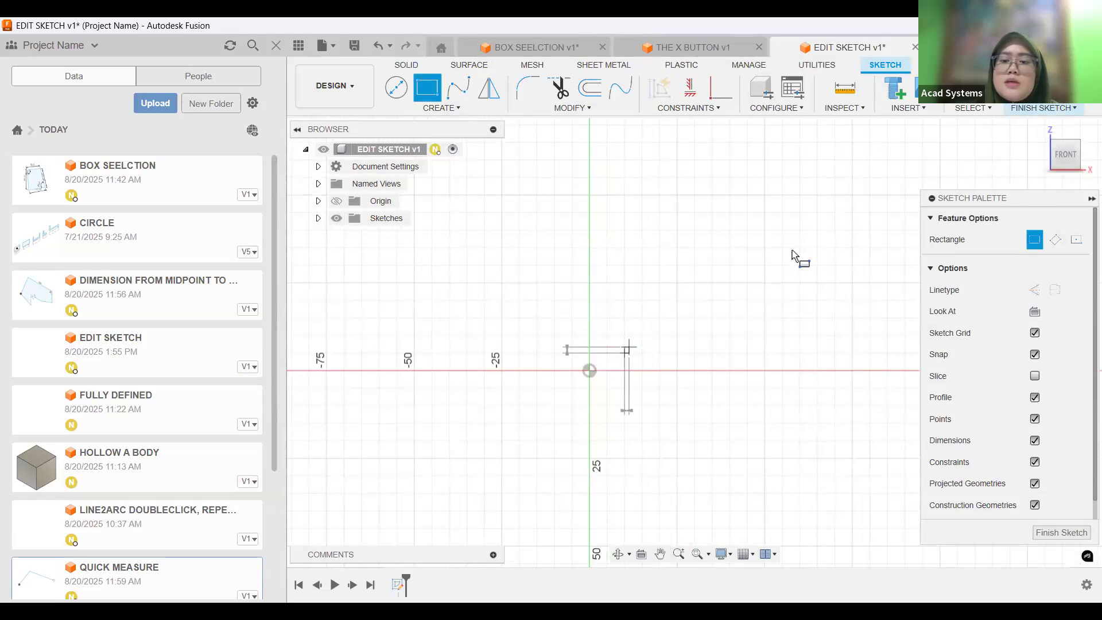
click(397, 89)
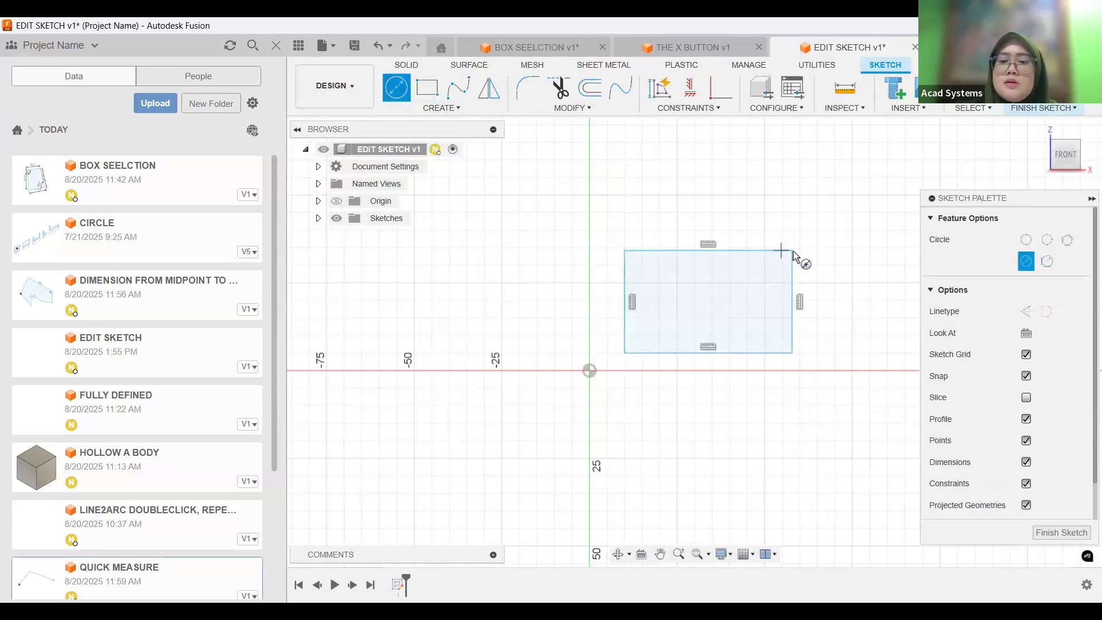
click(833, 249)
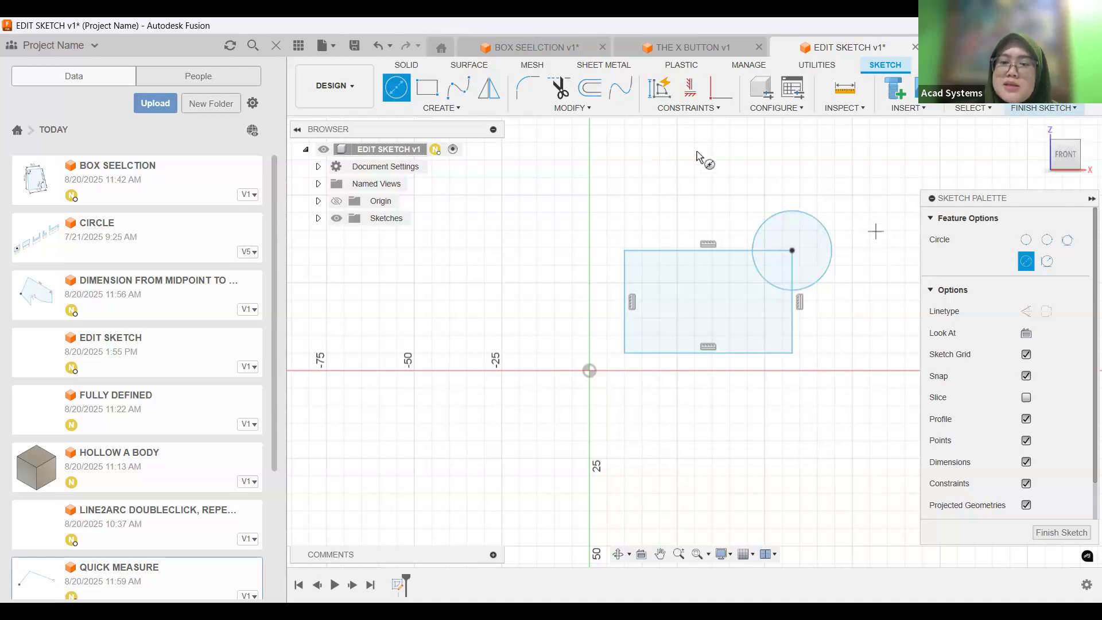
click(1044, 108)
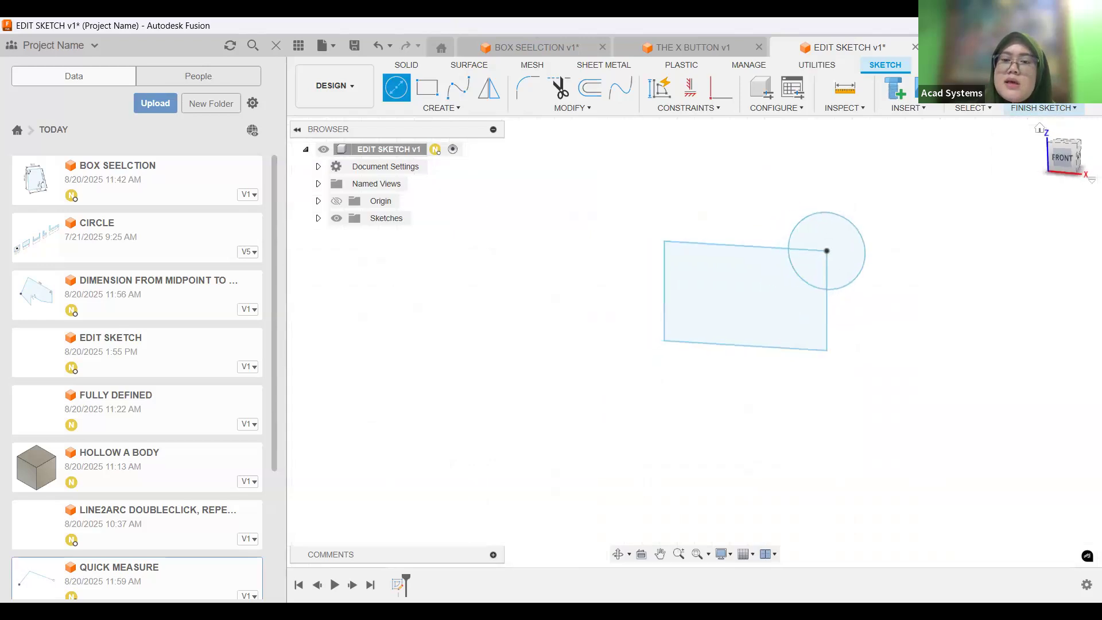
drag(859, 295, 832, 295)
key(Escape)
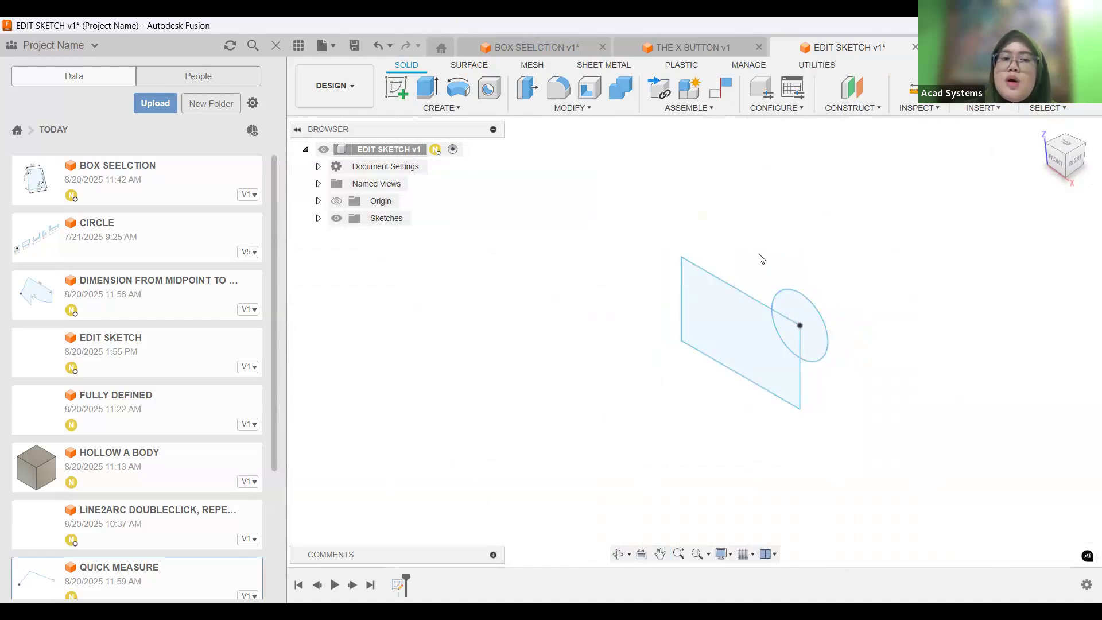
Create a second sketch on the same front XZ plane as the rectangle and circle.
click(399, 88)
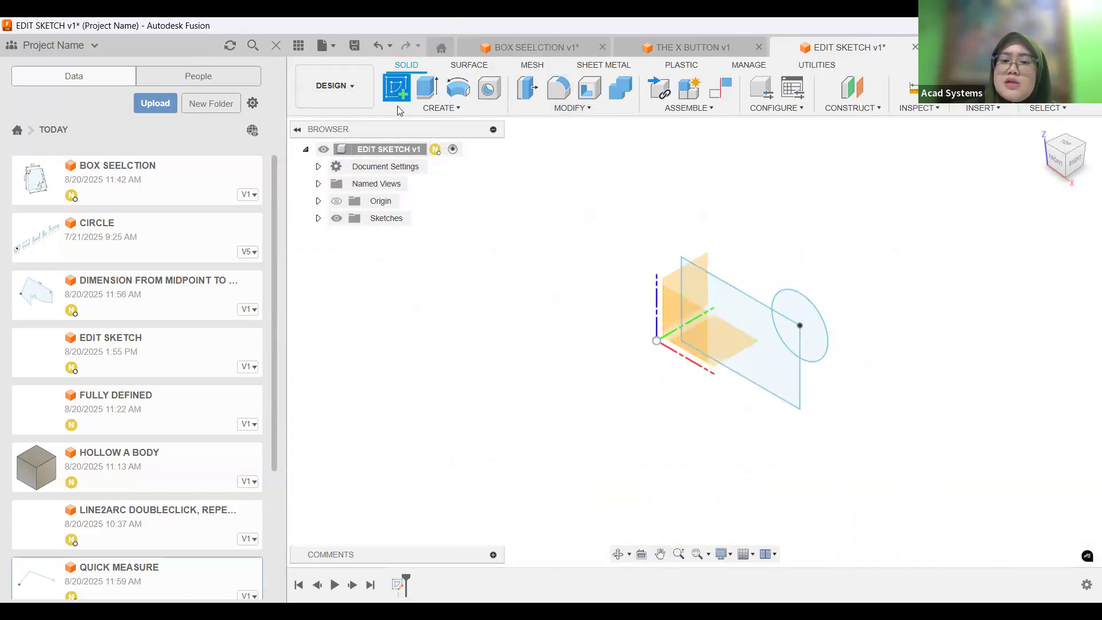
click(672, 331)
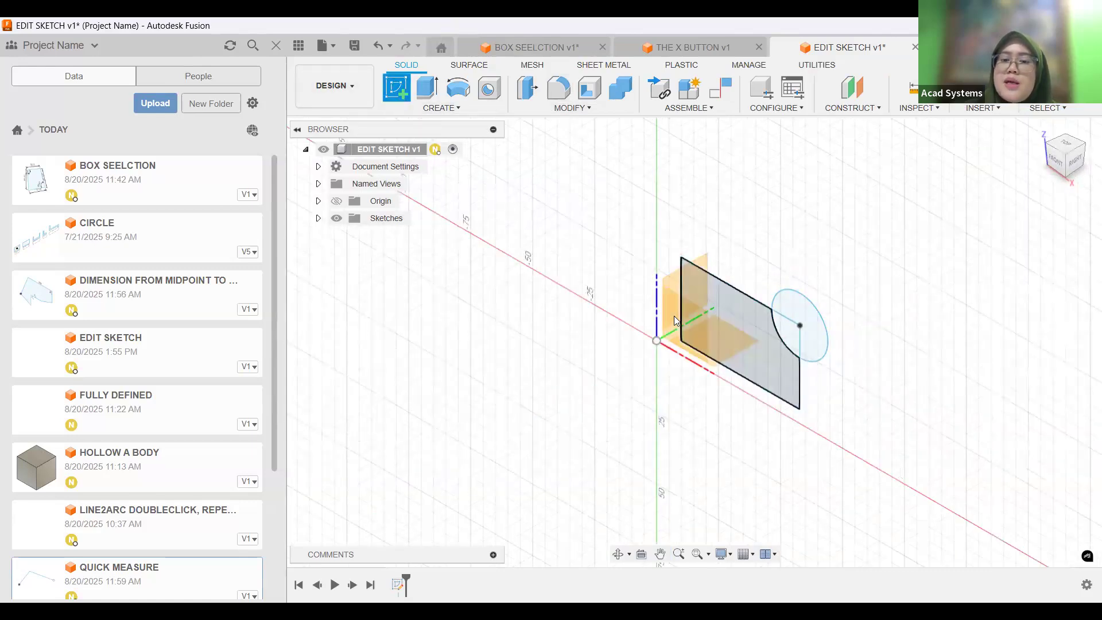
click(674, 317)
mouse_move(722, 324)
middle_down()
mouse_move(763, 250)
mouse_move(568, 308)
middle_up()
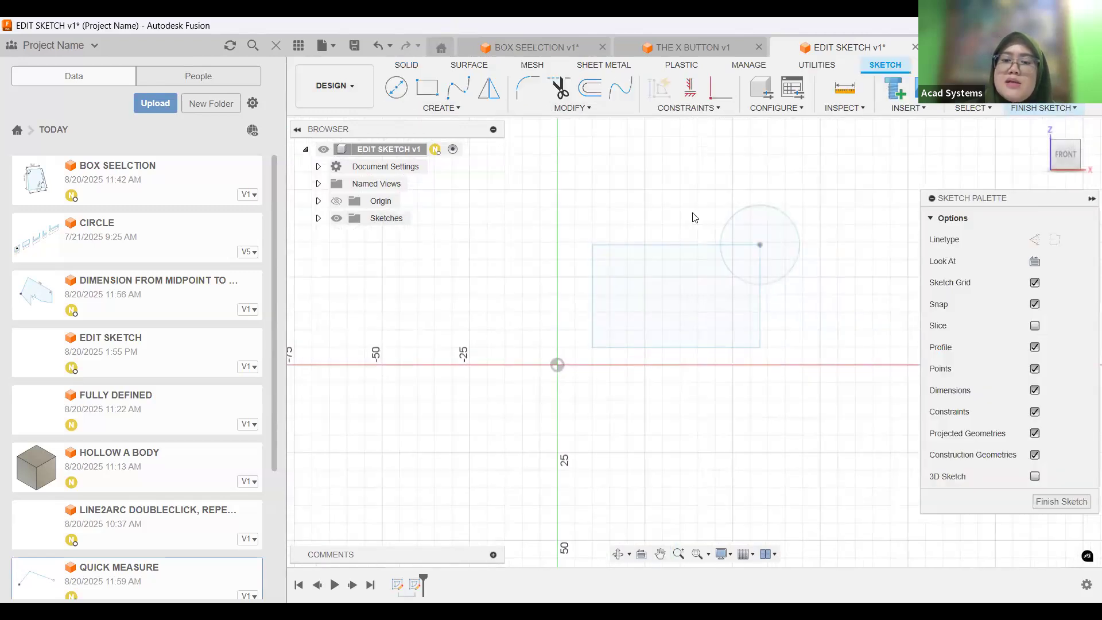
Finish the empty second sketch and delete it from the timeline.
right_click(416, 584)
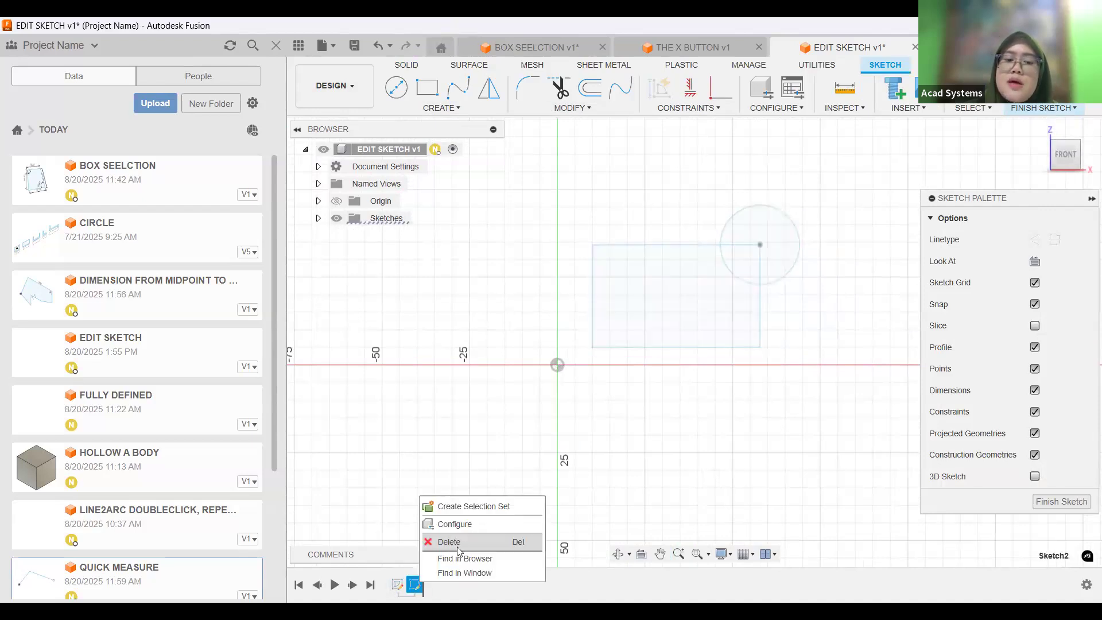
click(414, 594)
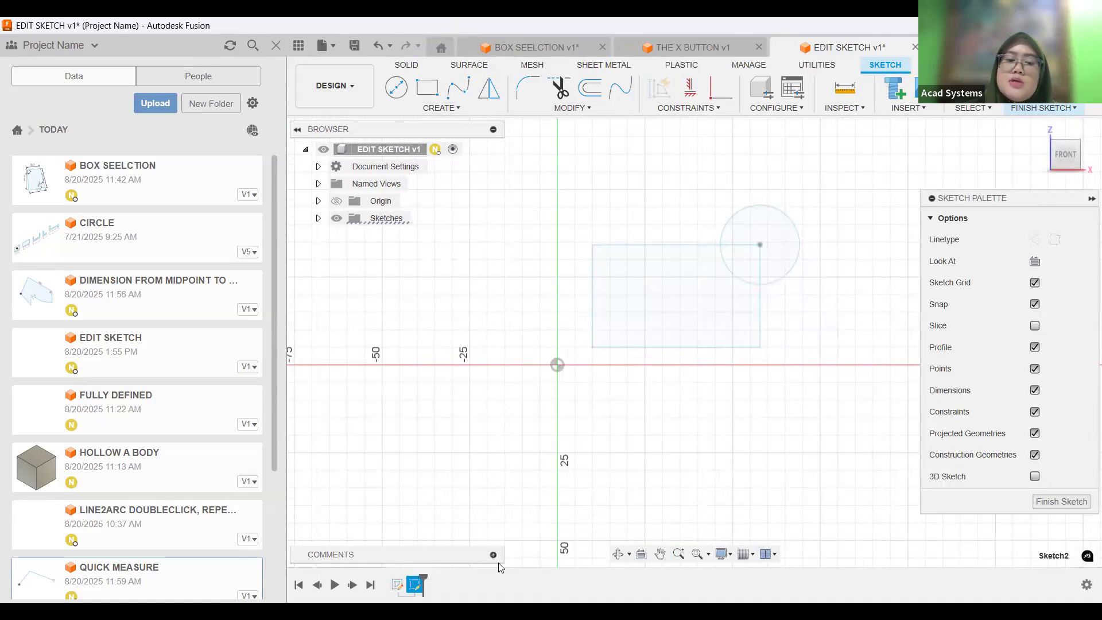
click(397, 584)
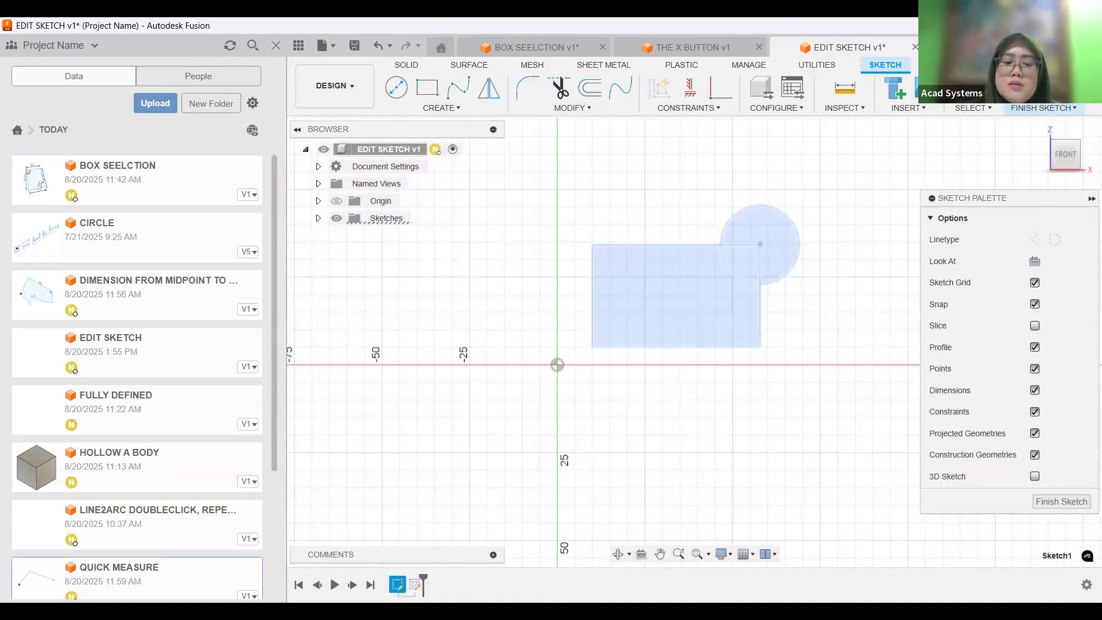
right_click(414, 587)
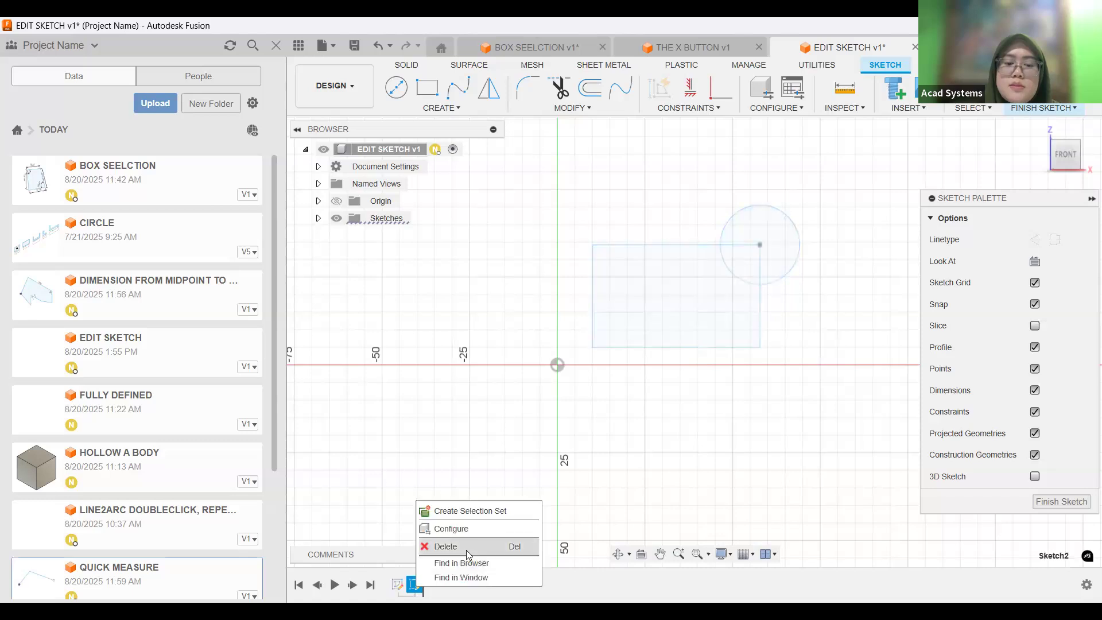
click(1040, 90)
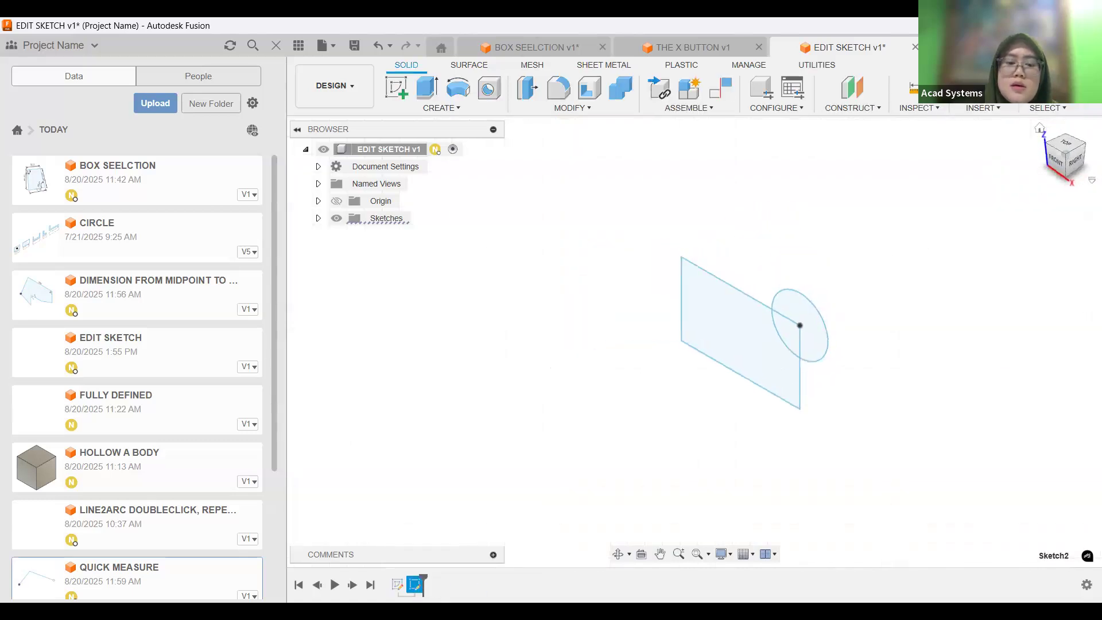
right_click(418, 587)
click(447, 480)
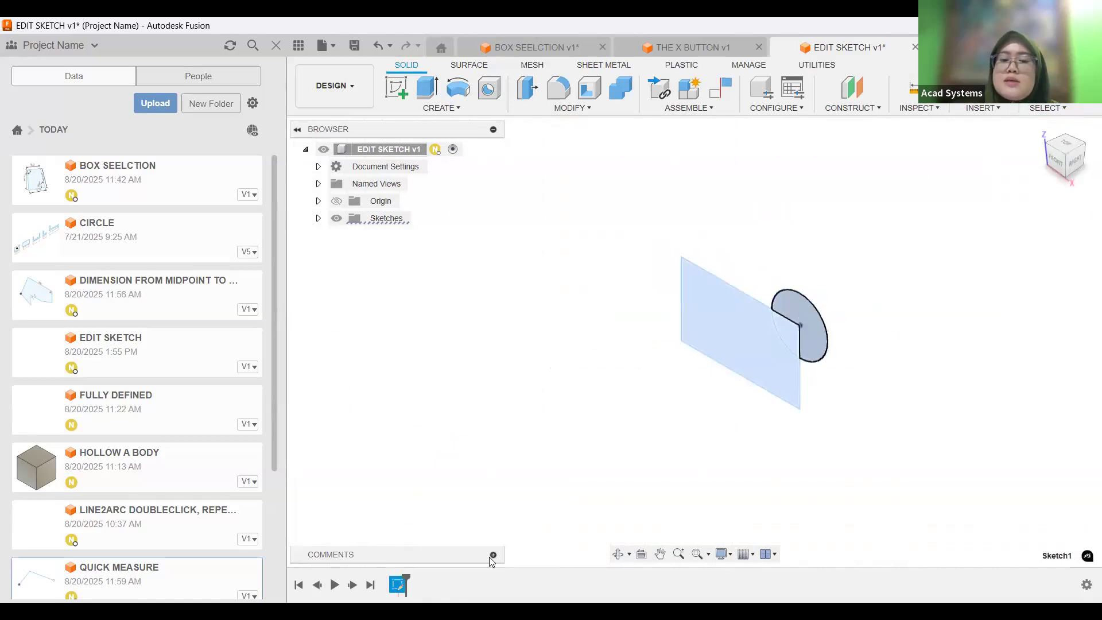
Edit the first sketch to add a centre-diameter circle on the rectangle's upper-left corner, and finish the sketch.
click(397, 584)
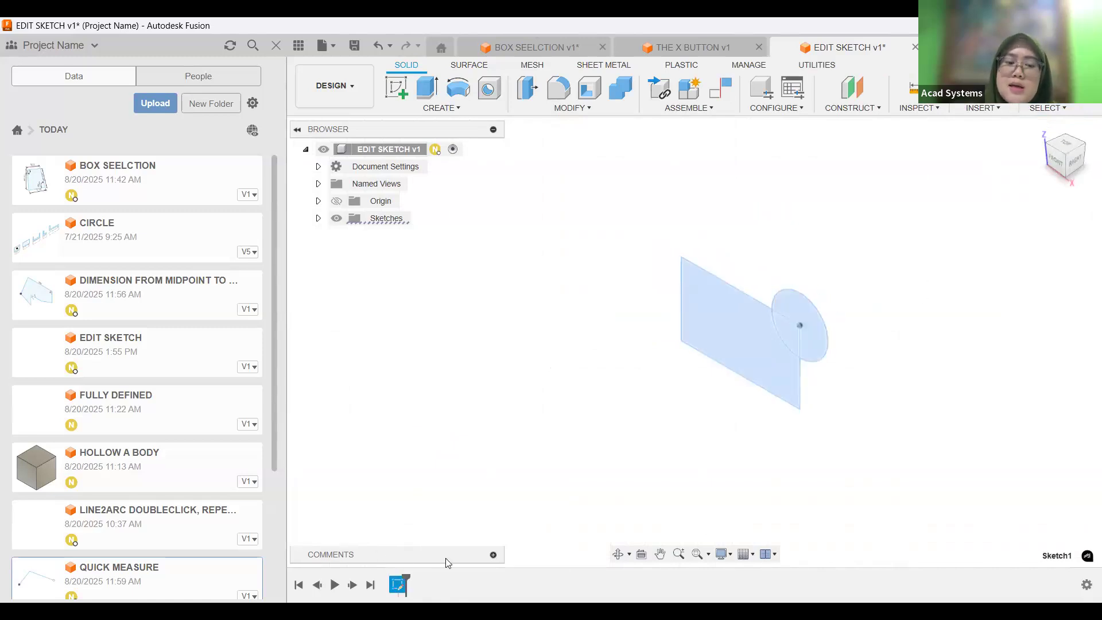
right_click(396, 585)
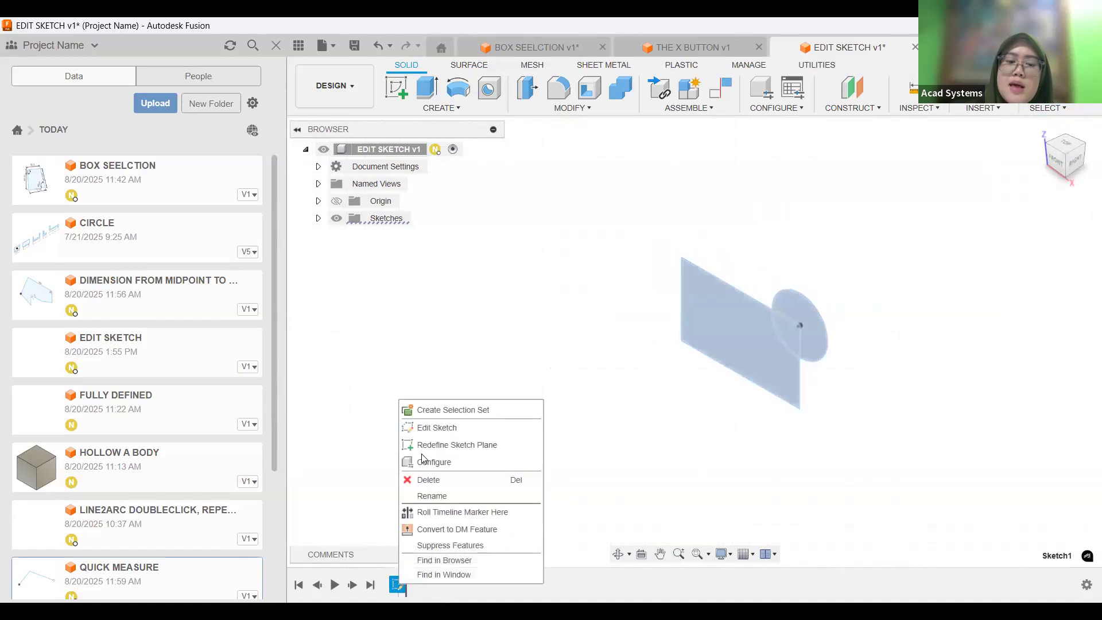
click(442, 428)
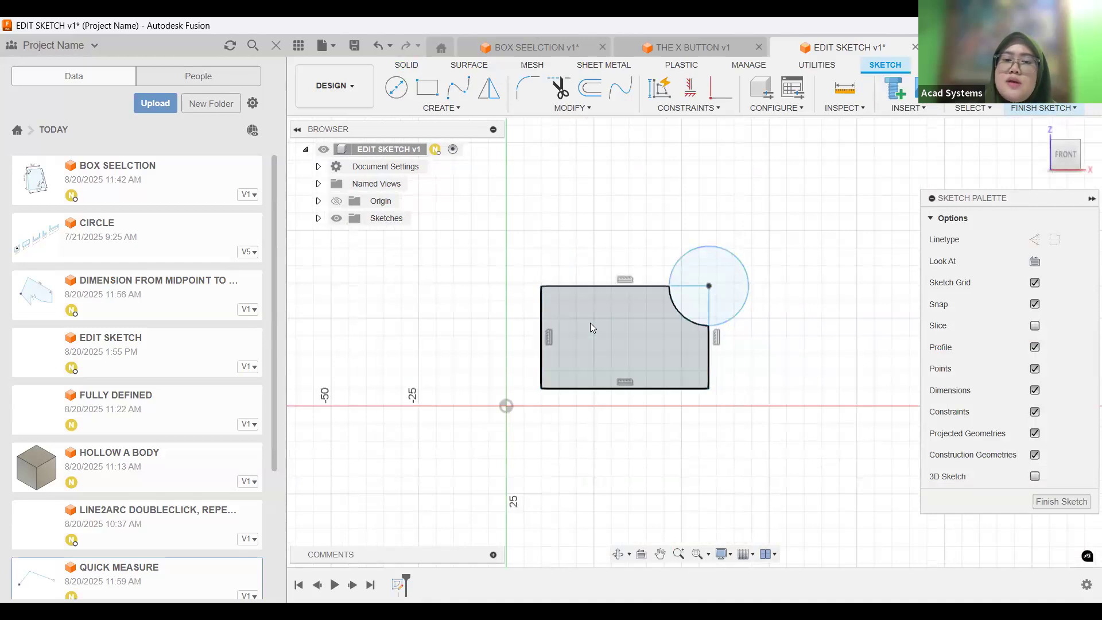
click(397, 92)
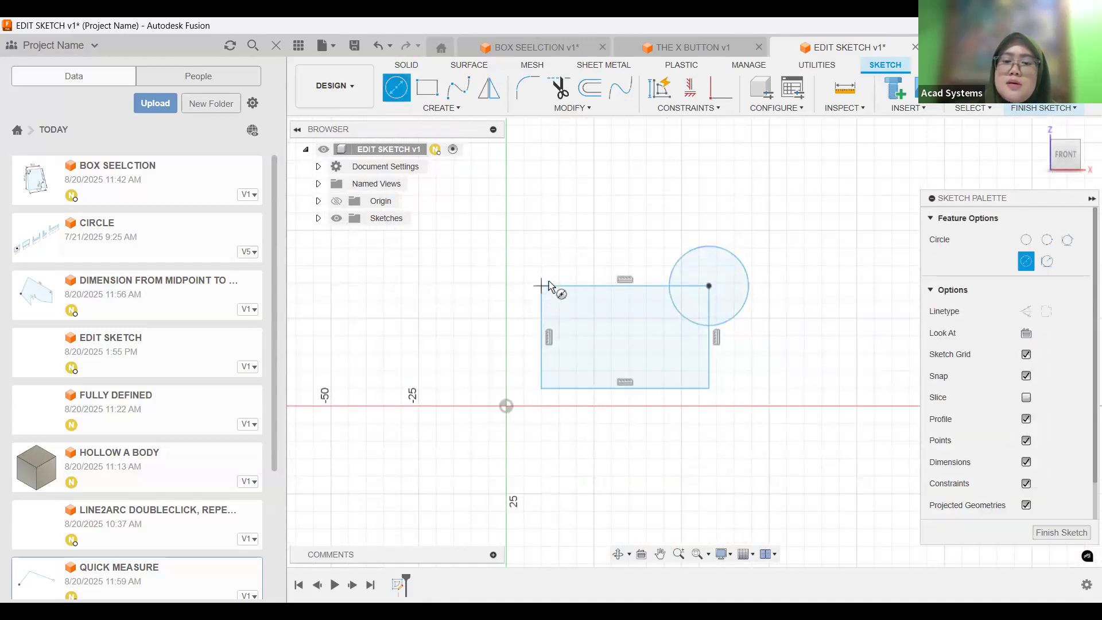
click(583, 287)
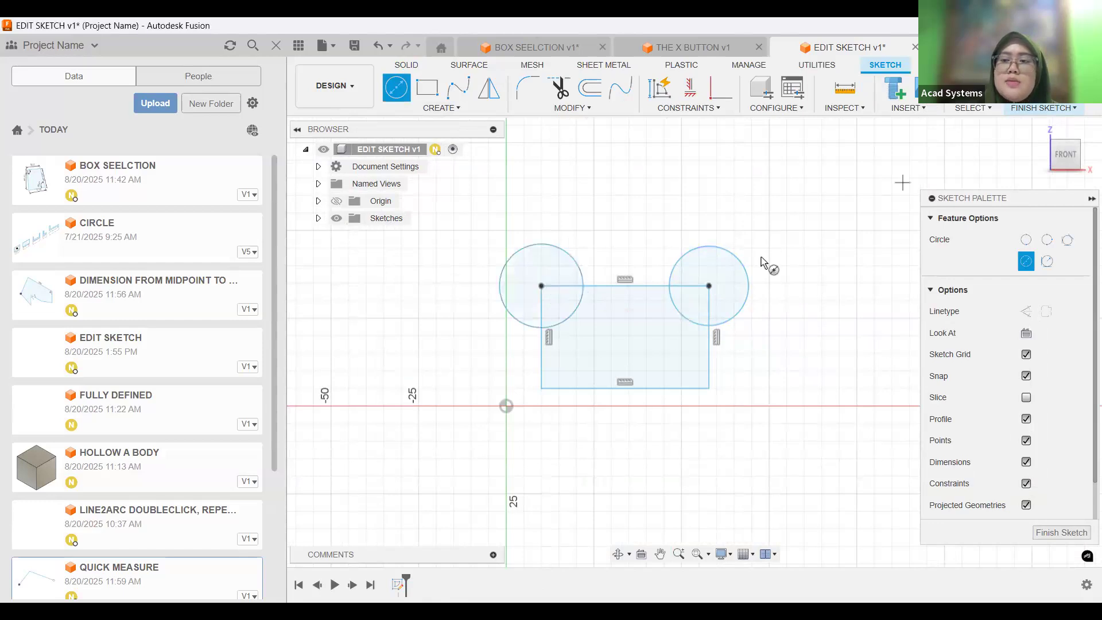
click(1046, 89)
Extrude all five profiles of the rectangle-and-circles sketch 20 mm to one side as a new body.
middle_drag(779, 259, 728, 280)
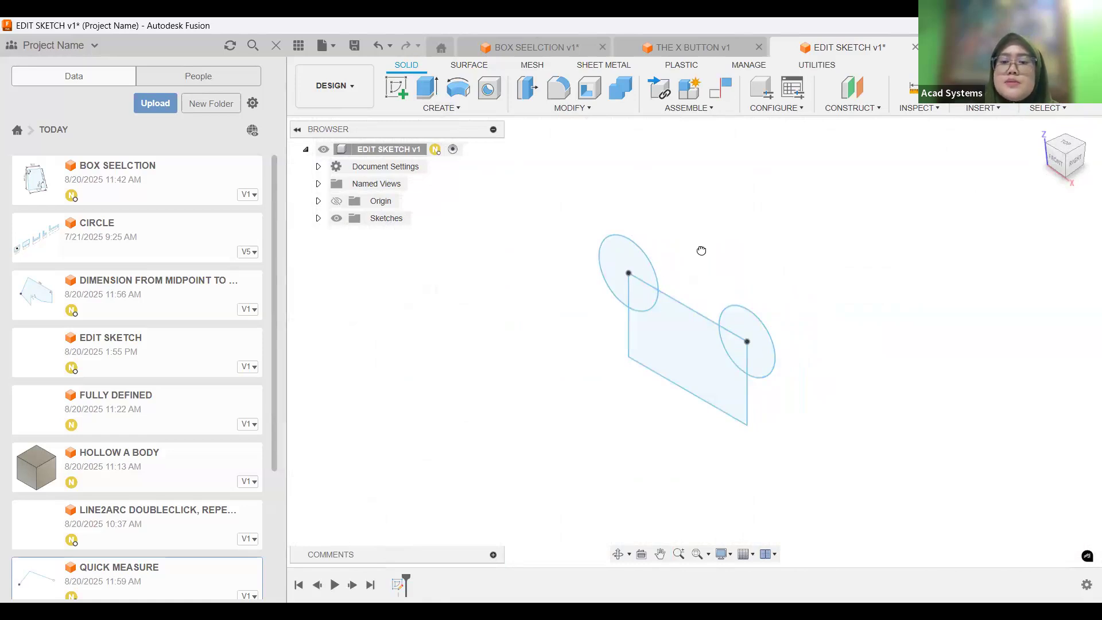
key(e)
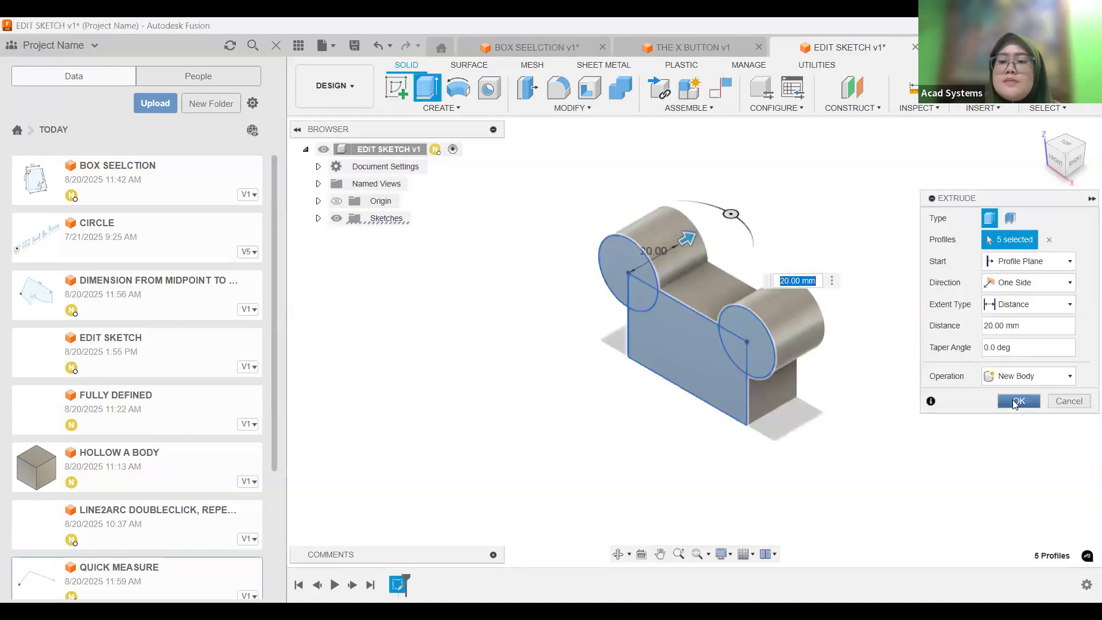
key(Return)
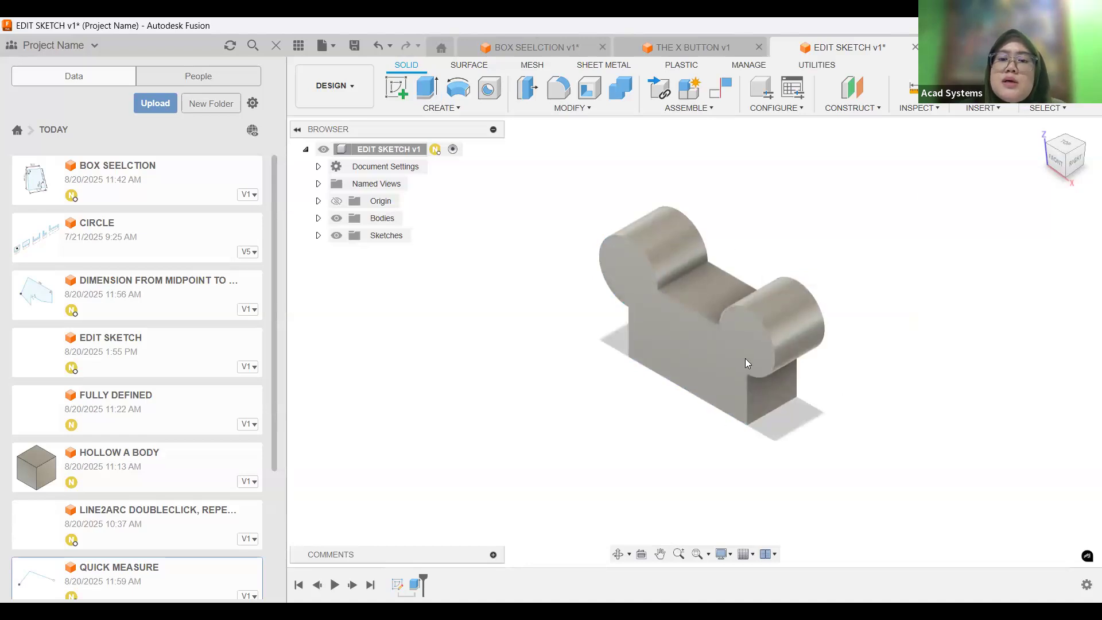
Shell the body from its front face with an inside thickness of 1 mm.
click(588, 91)
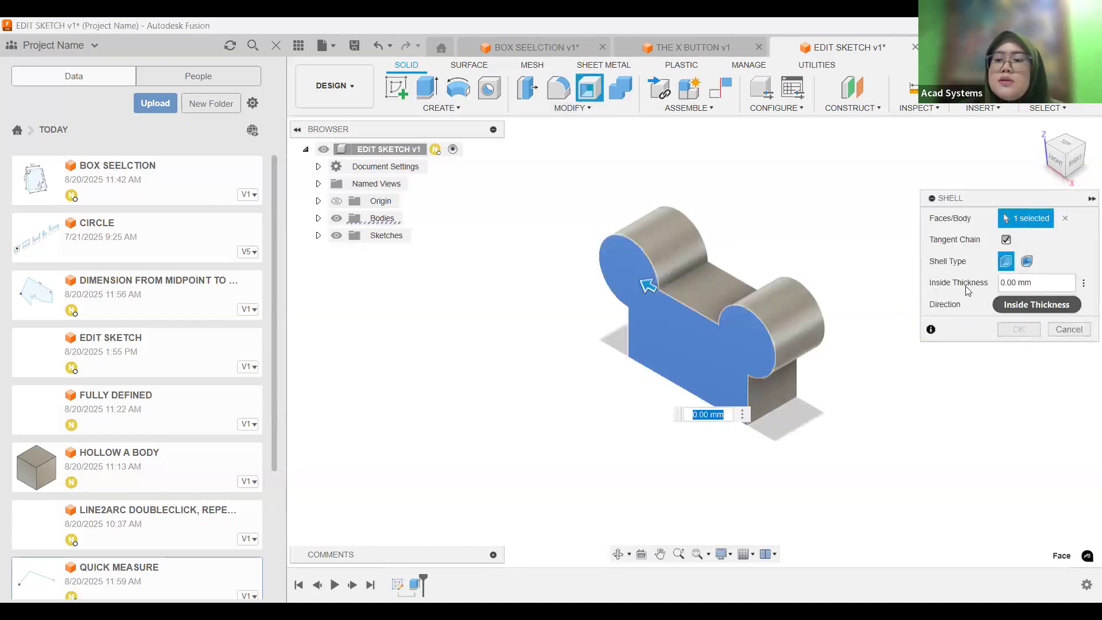
text(1)
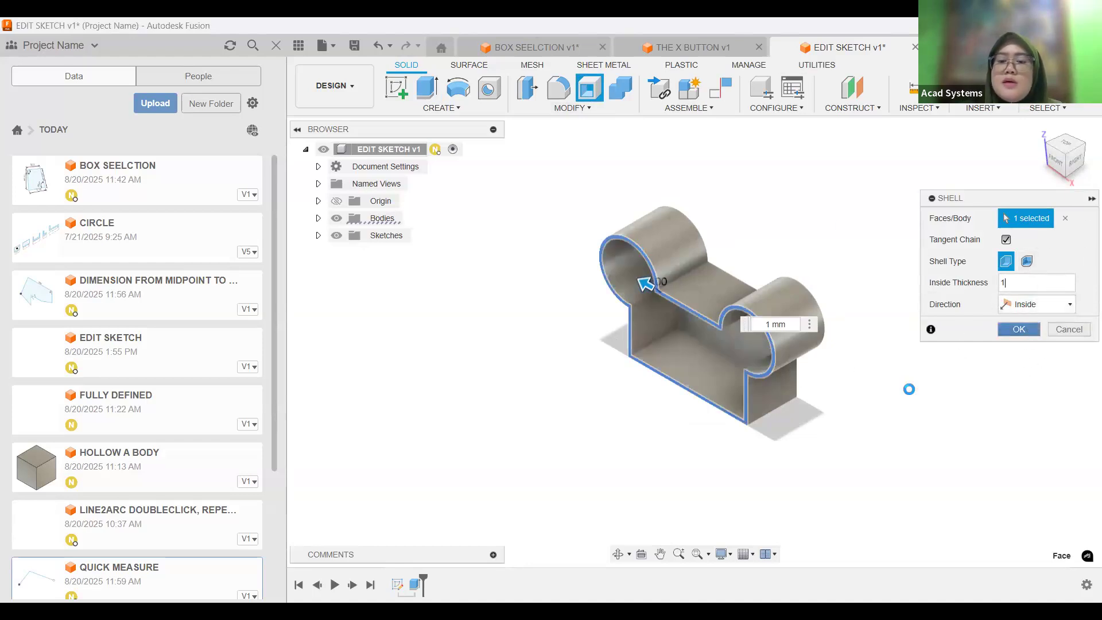
middle_drag(876, 320, 842, 329)
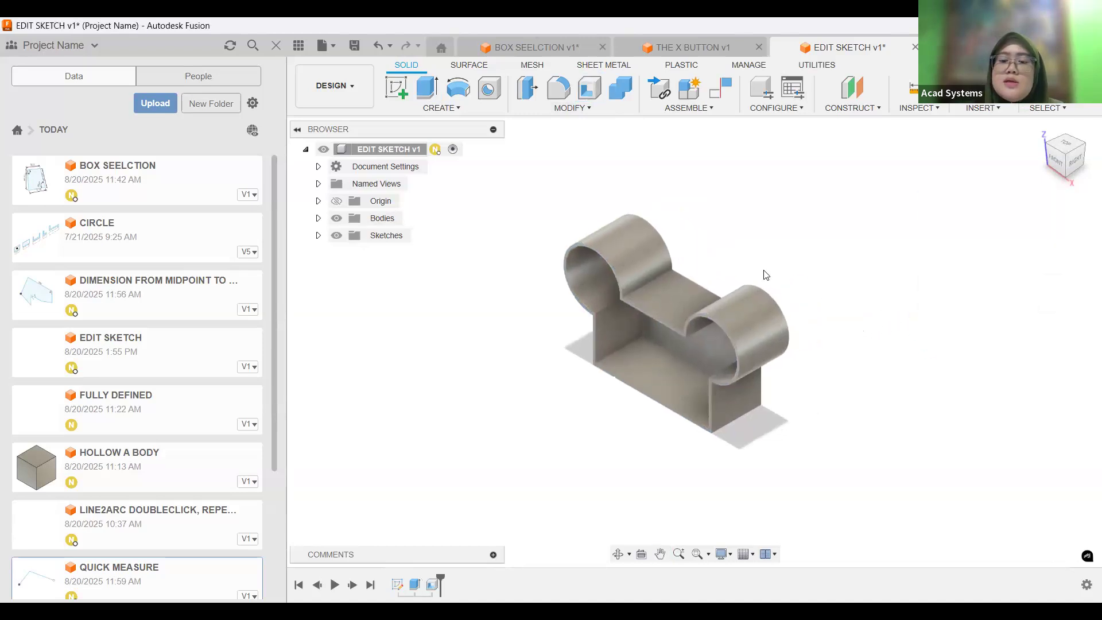
With the timeline rolled back before the shell, fillet the block's lower-right edge at 5 mm, and roll the timeline forward to the end.
scroll(672, 332, up, 2)
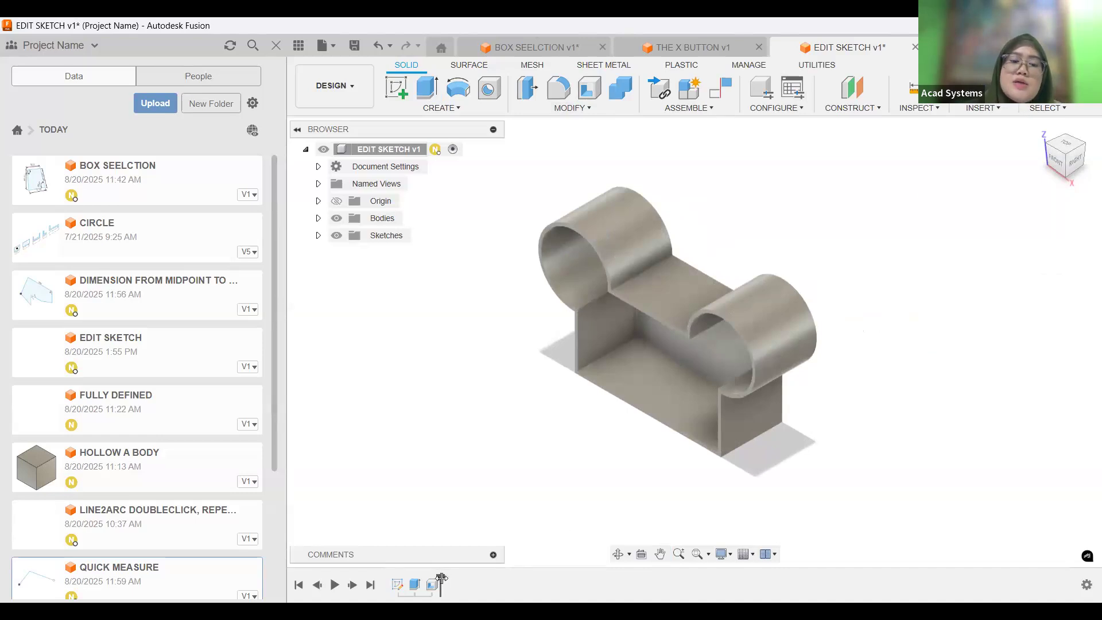
drag(441, 577, 423, 579)
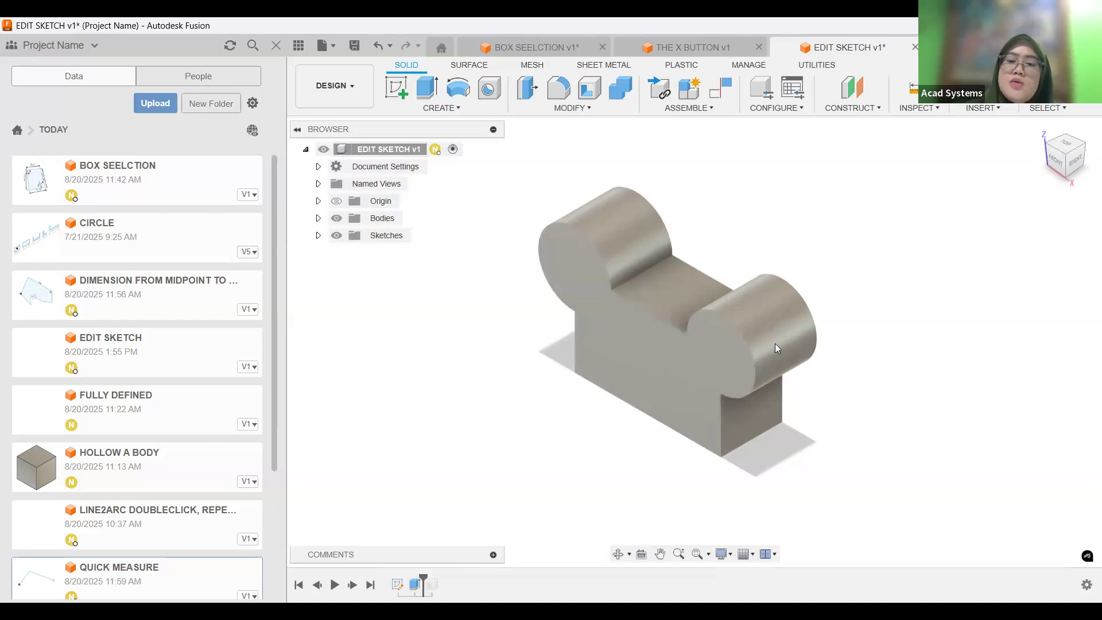
click(558, 87)
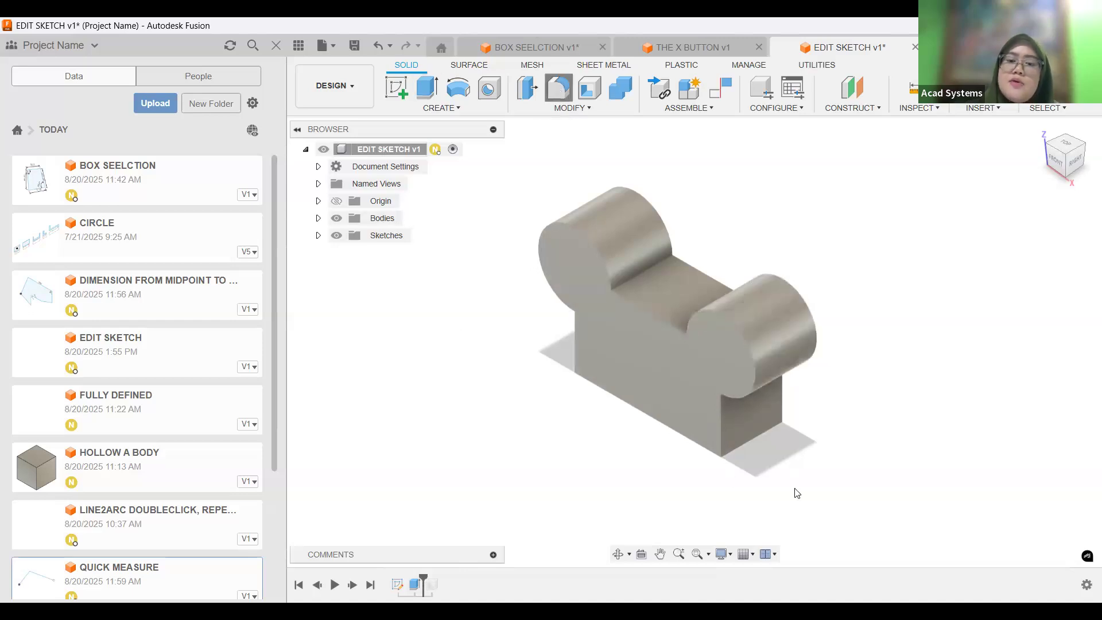
click(748, 443)
text(5)
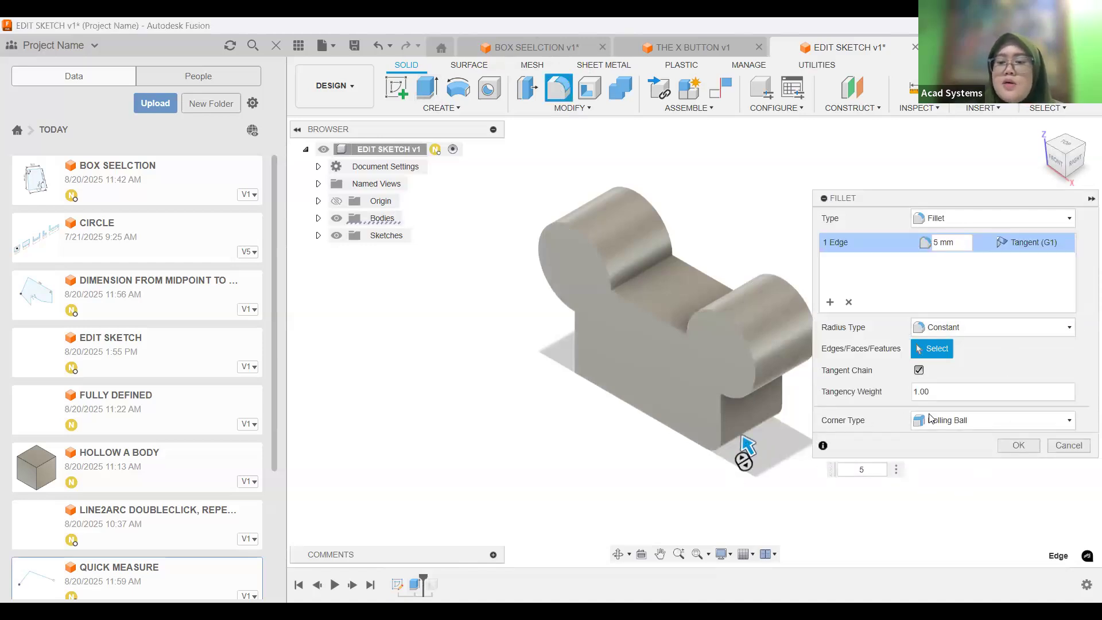
click(1035, 446)
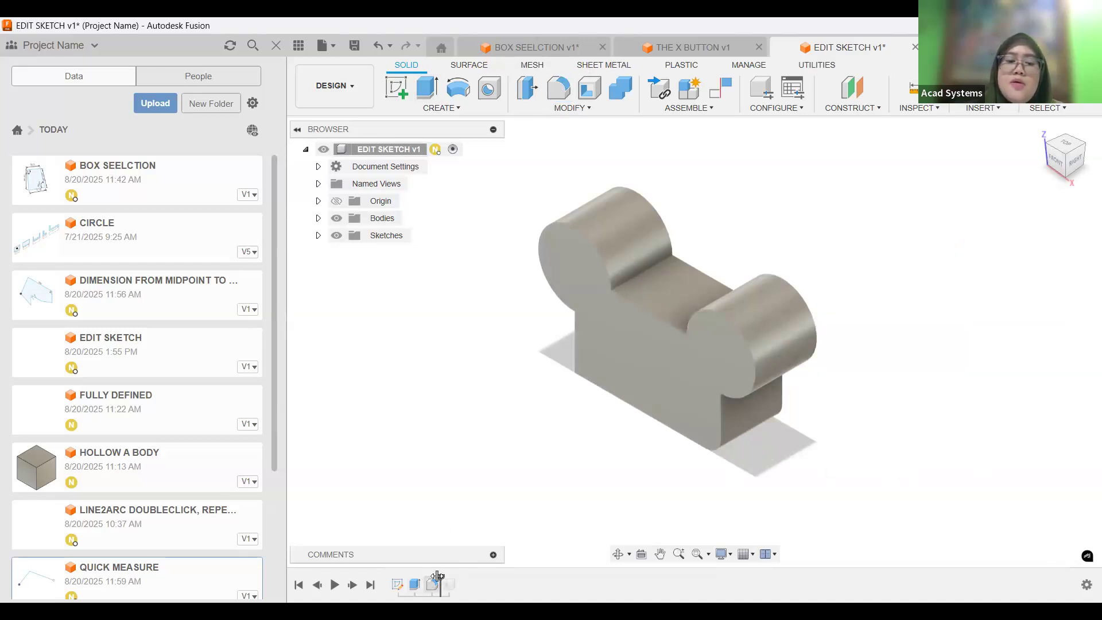
drag(439, 576, 455, 579)
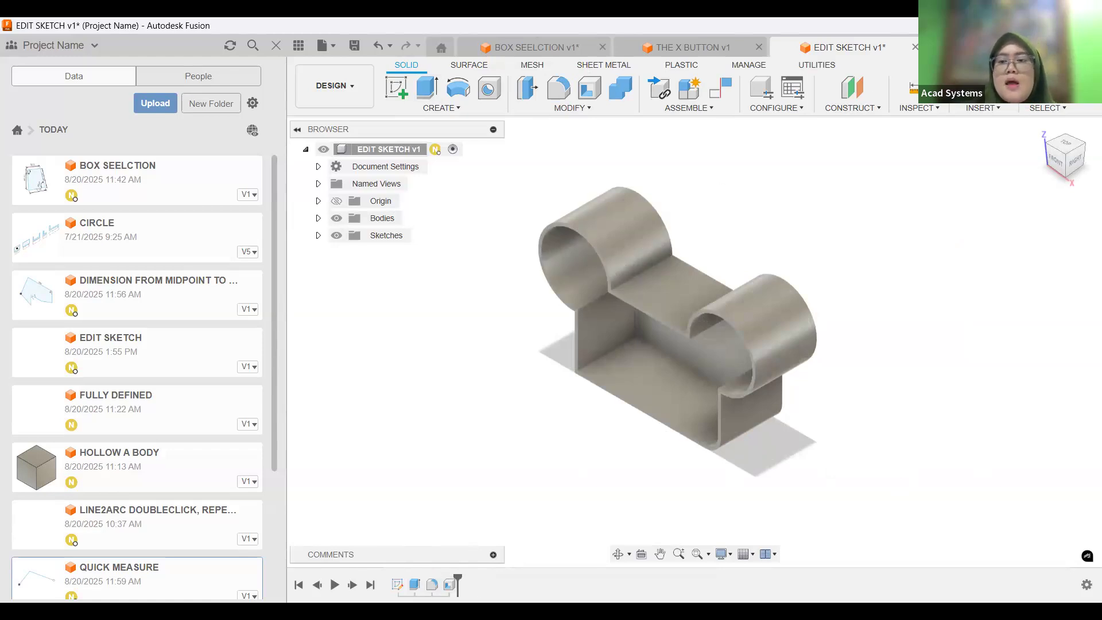
Switch to the SECTION THINGS document and start a Section Analysis of the utility knife on the XY plane.
click(964, 47)
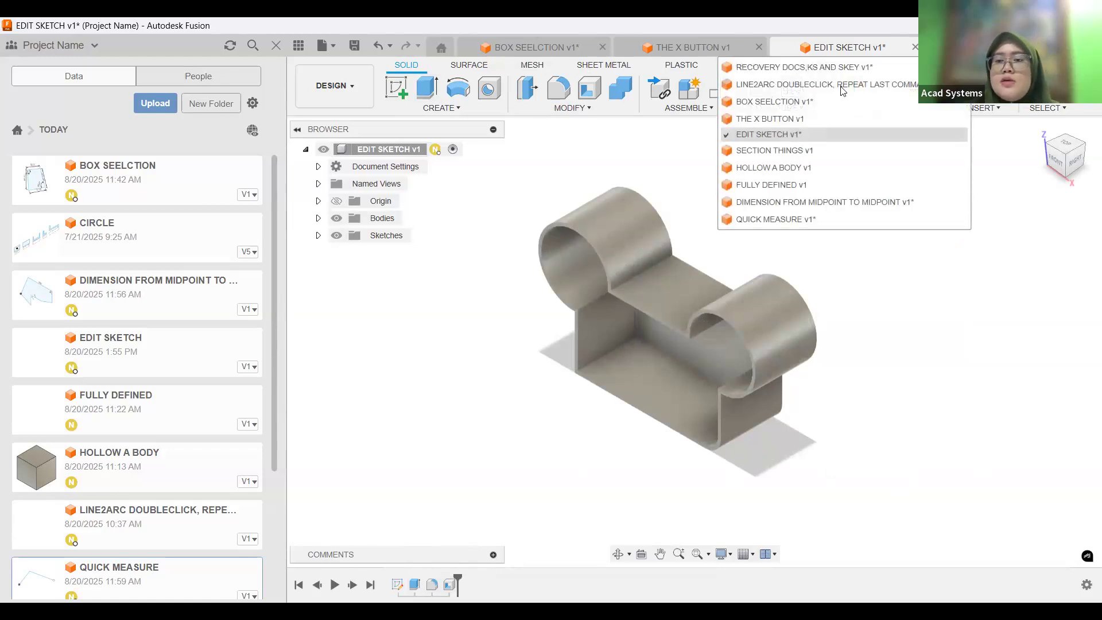
click(789, 151)
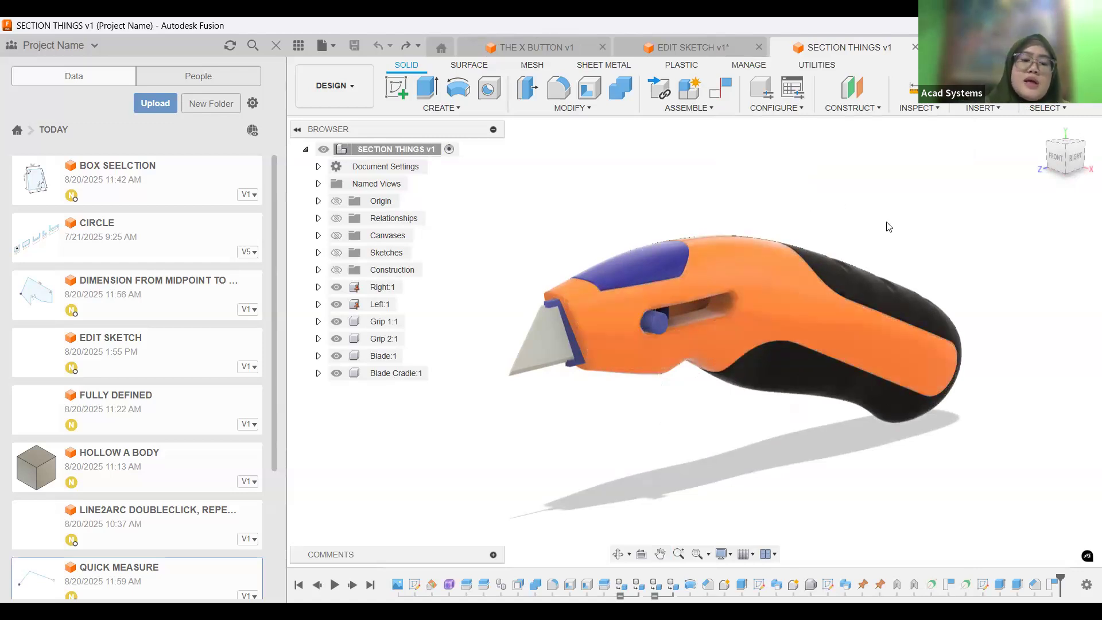
text(sECT)
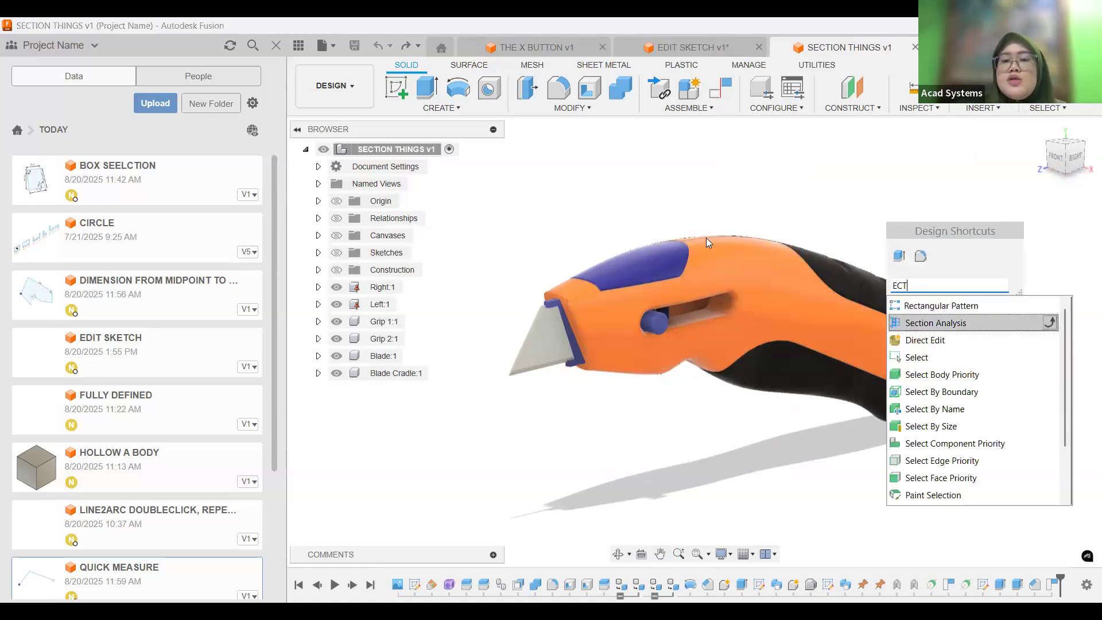
click(907, 324)
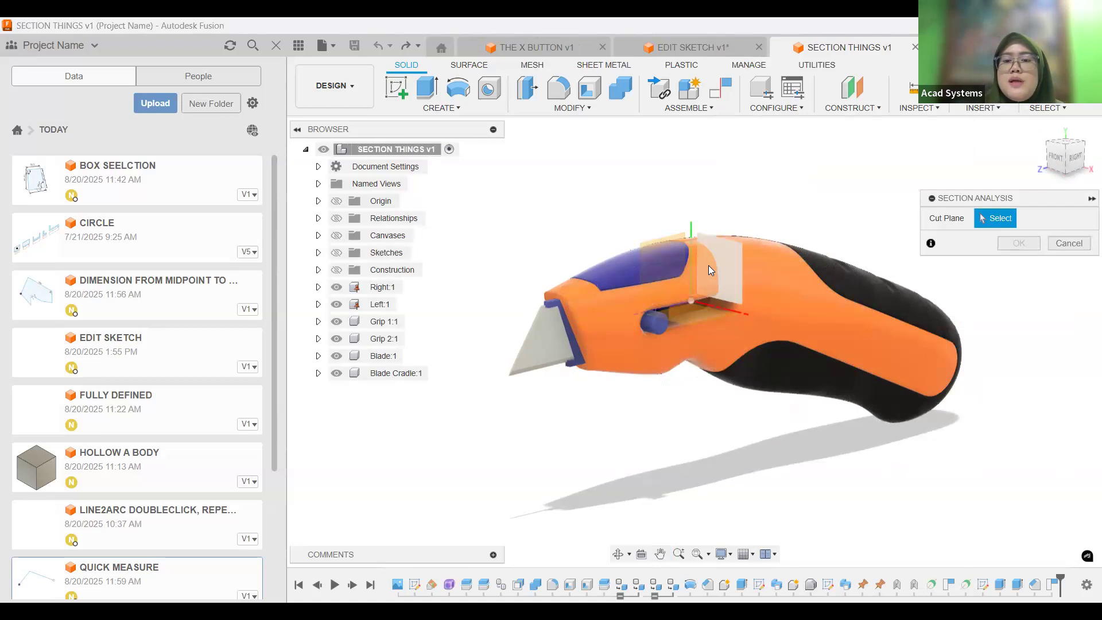
click(696, 284)
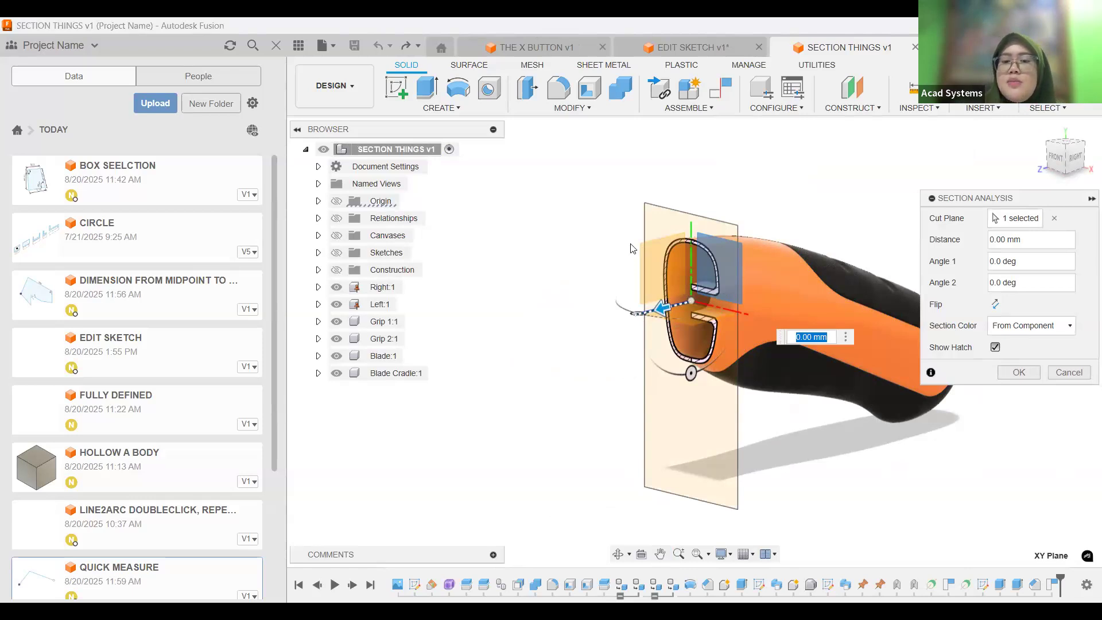
Offset the section plane 5 mm, tilt it to an Angle 2 of -10 degrees, and create the section.
text(5)
key(Return)
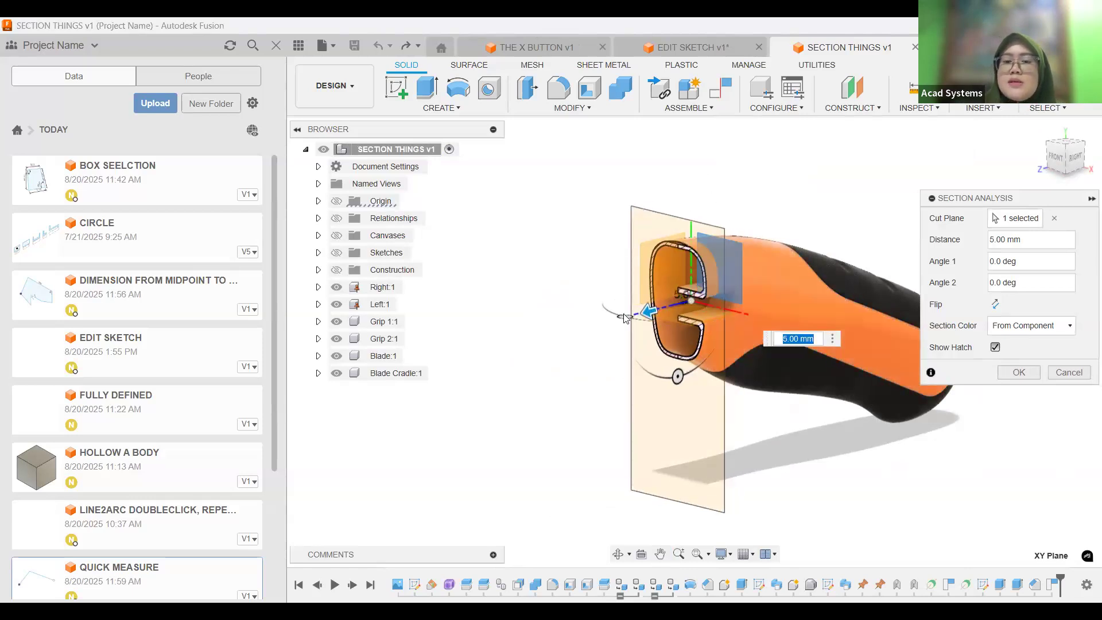
drag(624, 317, 669, 329)
drag(625, 329, 651, 332)
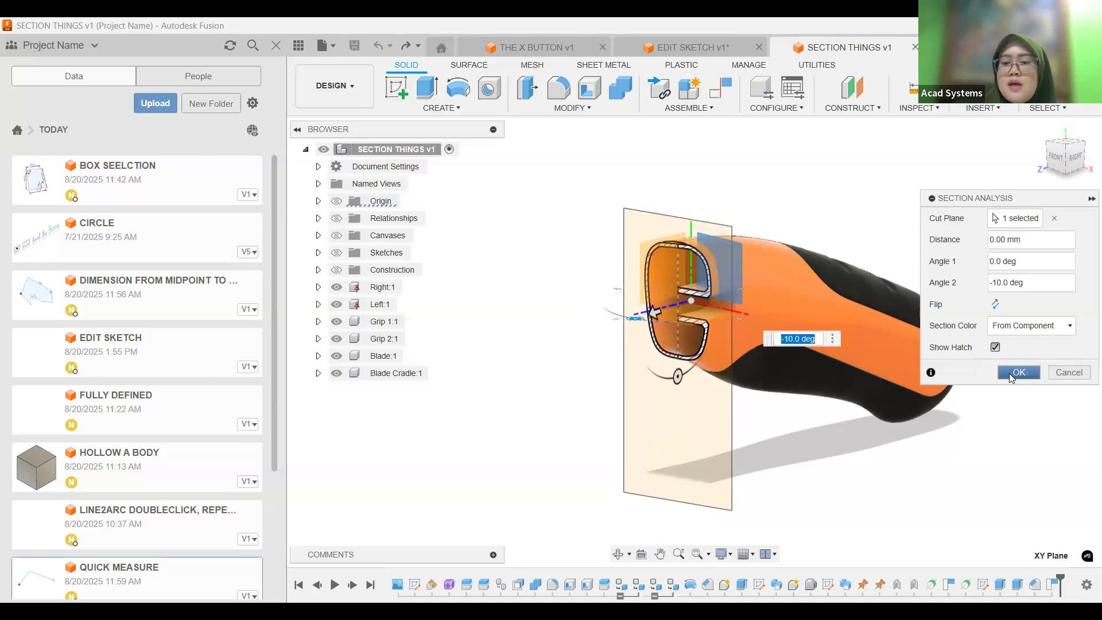
click(1016, 373)
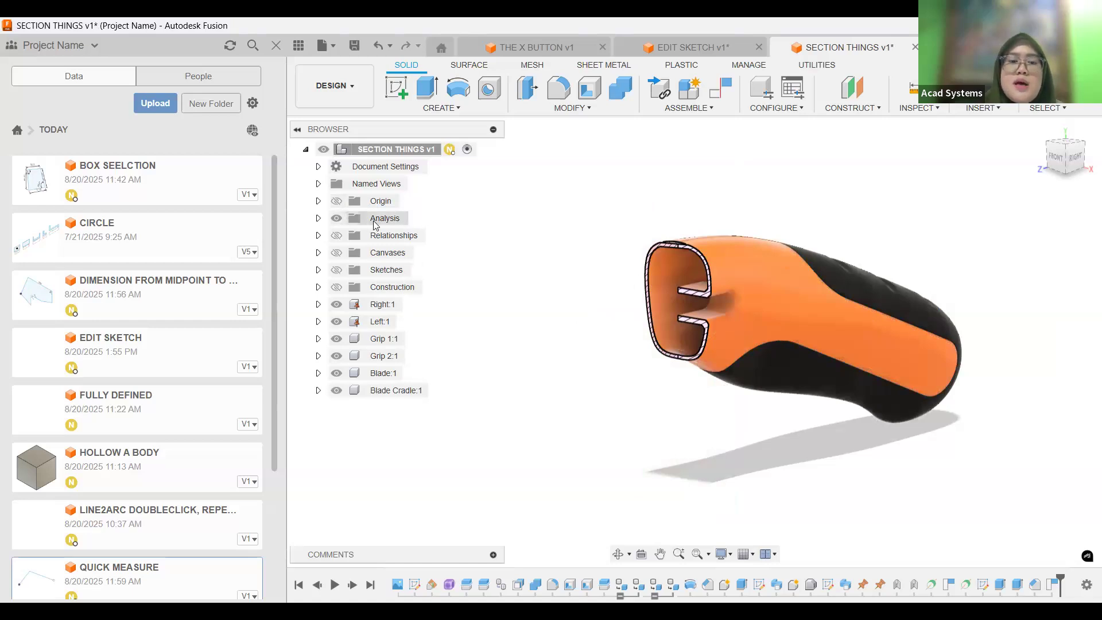
Expand the Analysis folder in the browser and hide Section1.
click(319, 219)
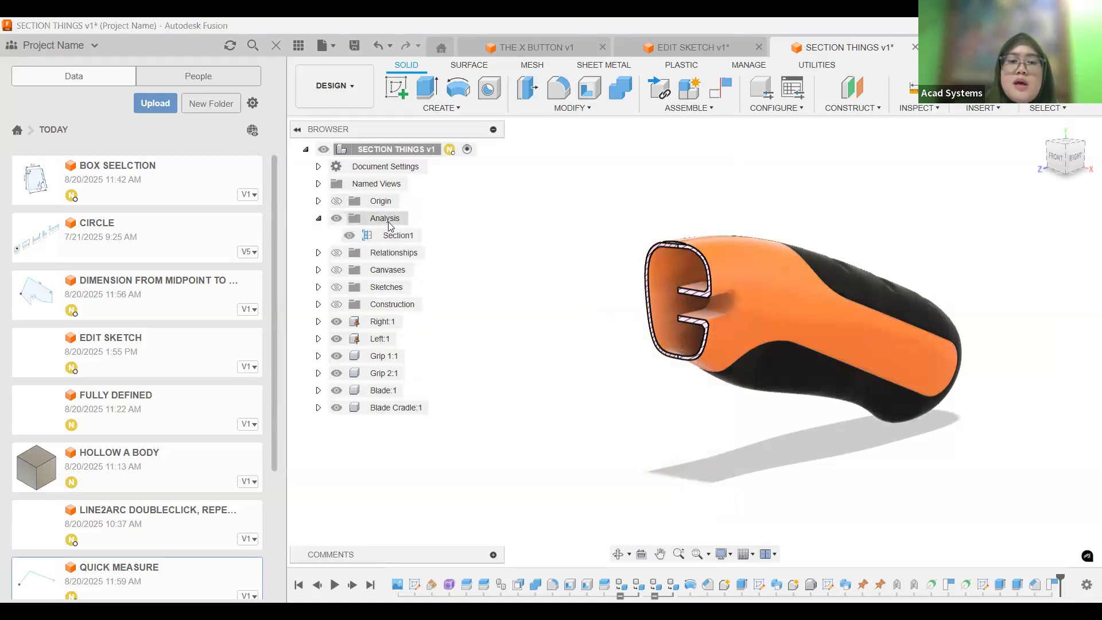
click(352, 239)
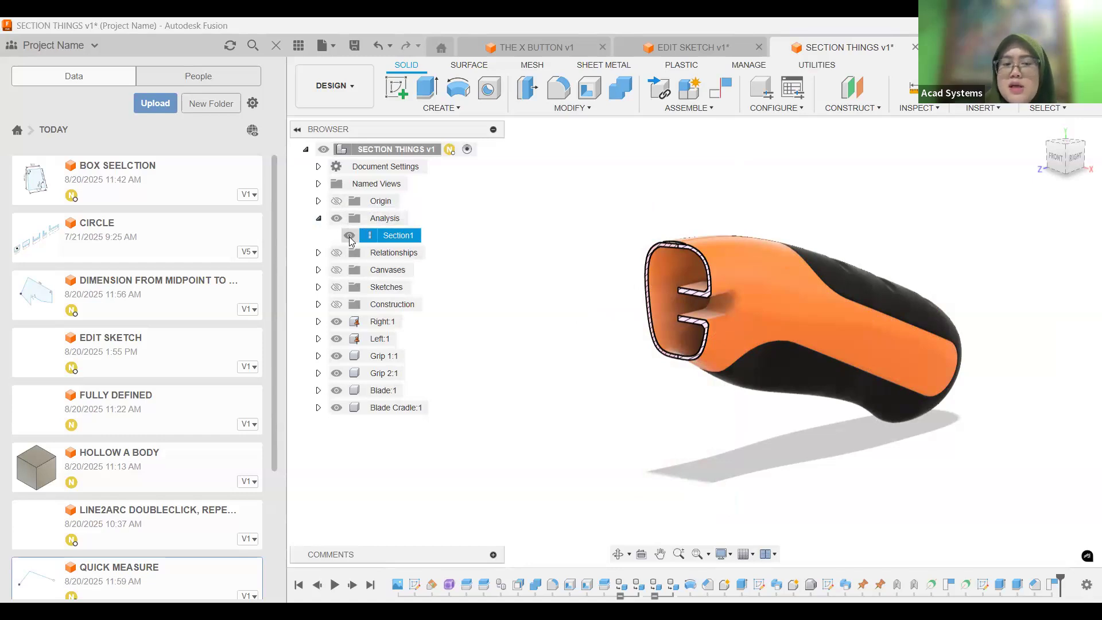
click(350, 237)
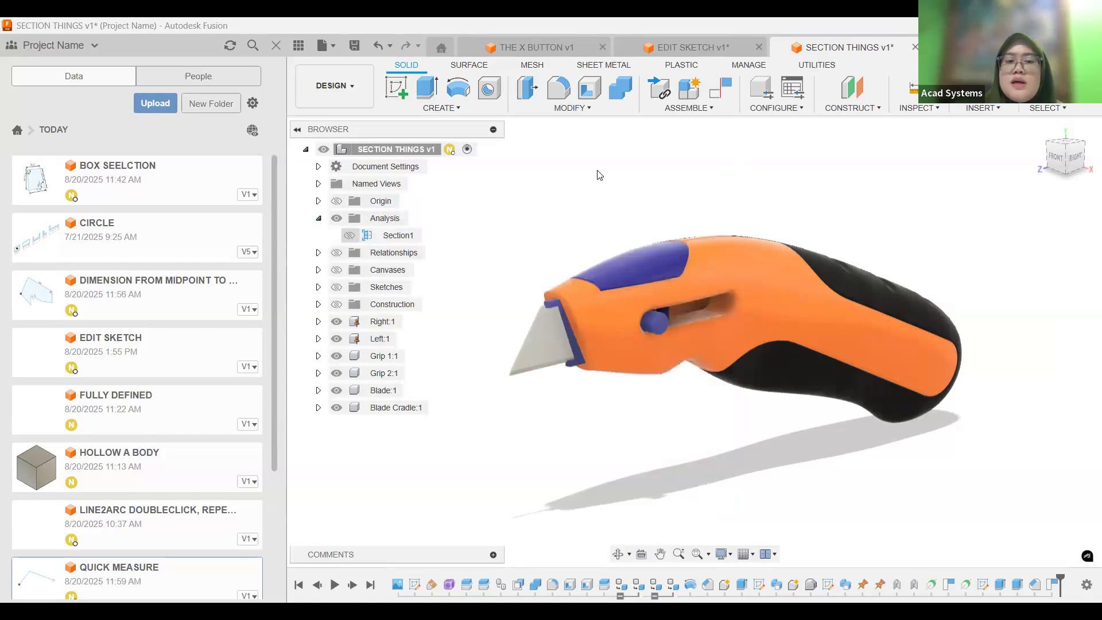
middle_drag(596, 286, 618, 279)
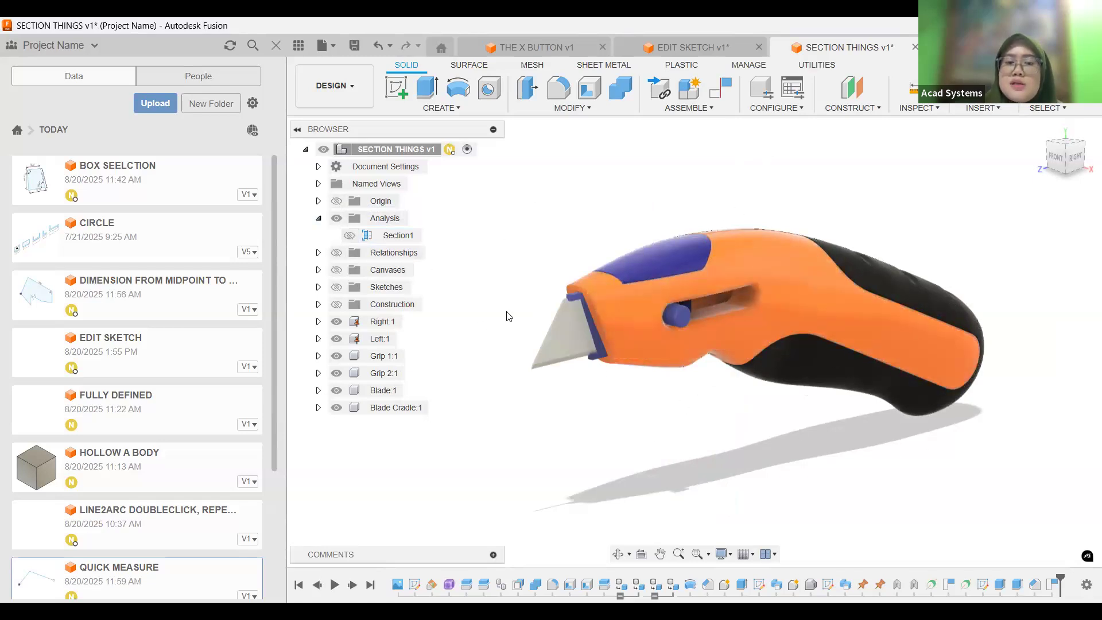
Toggle the visibility of Section1 repeatedly to compare the sectioned and whole utility knife, and leave it hidden.
click(350, 237)
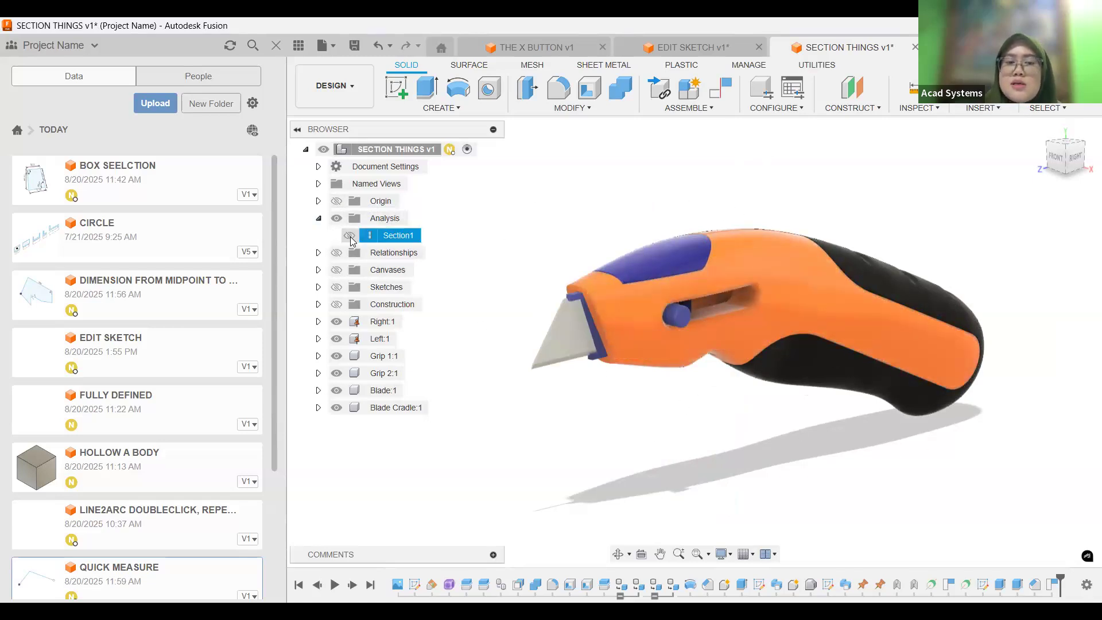
click(350, 237)
click(351, 237)
click(350, 236)
click(350, 237)
click(350, 236)
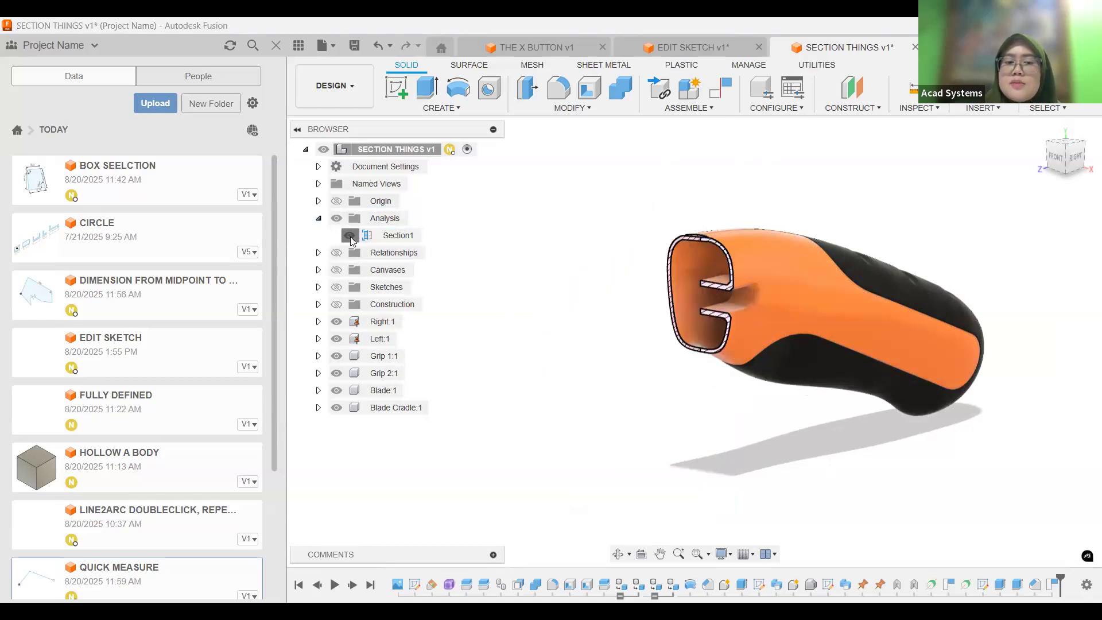
click(350, 236)
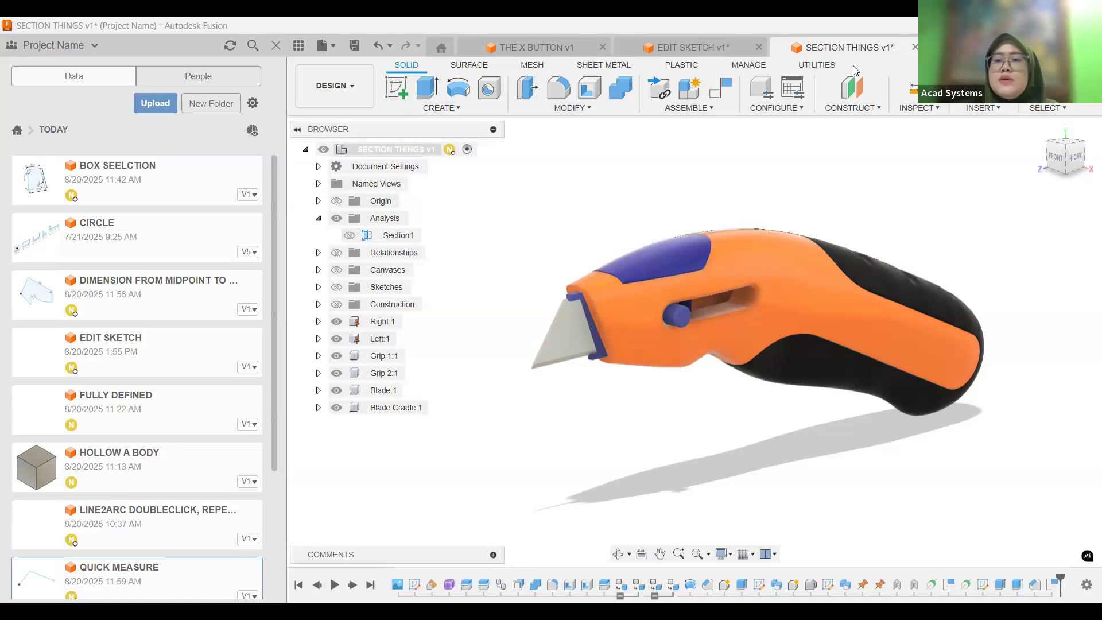
Switch to the HOLLOW A BODY document and shell the cube with all six faces selected at 1 mm inside thickness.
key(ctrl+Tab)
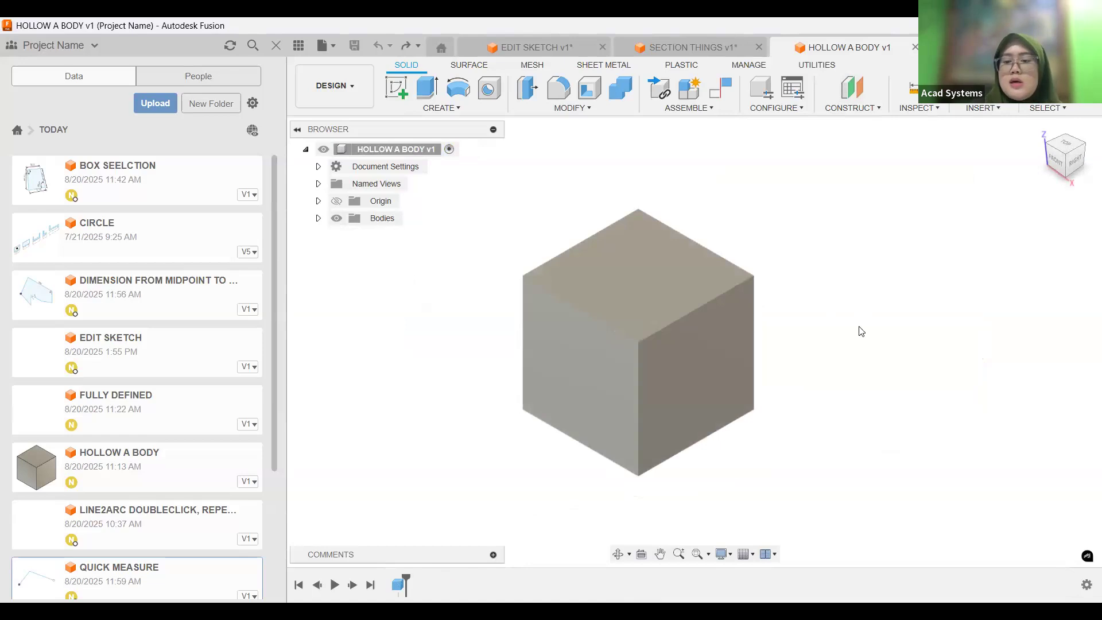
text(sHE)
click(885, 383)
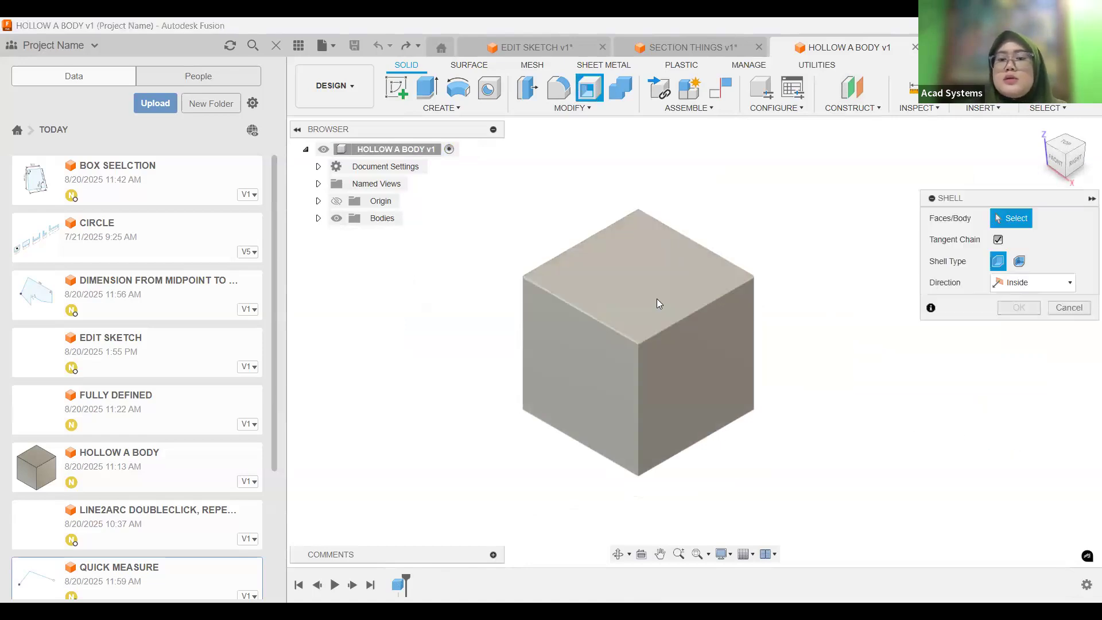
drag(475, 180, 802, 516)
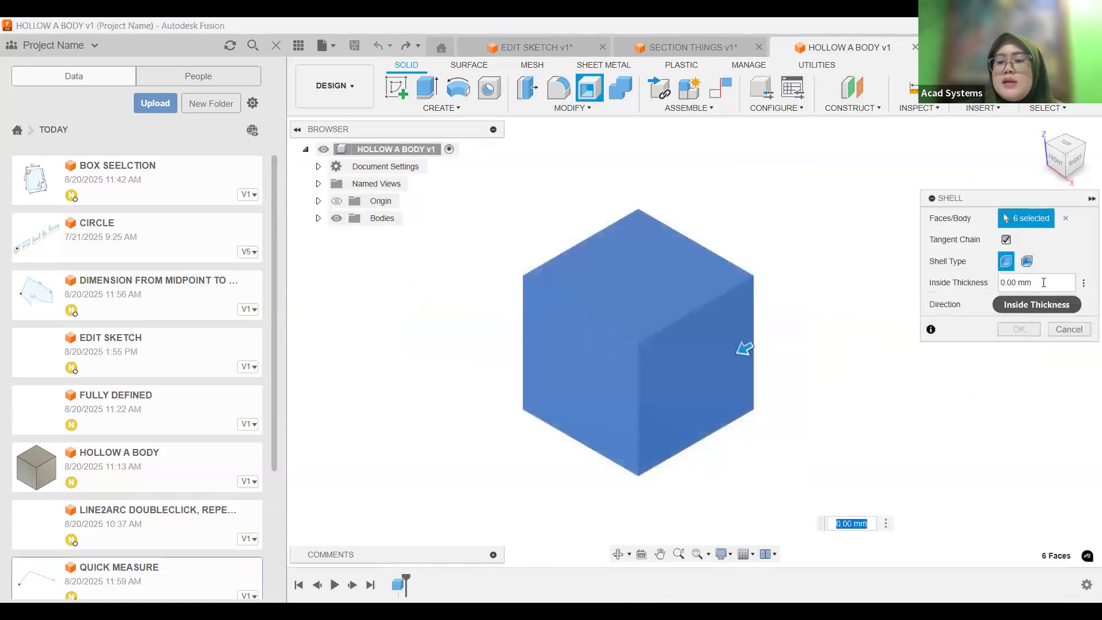
drag(1035, 284, 1000, 285)
text(1)
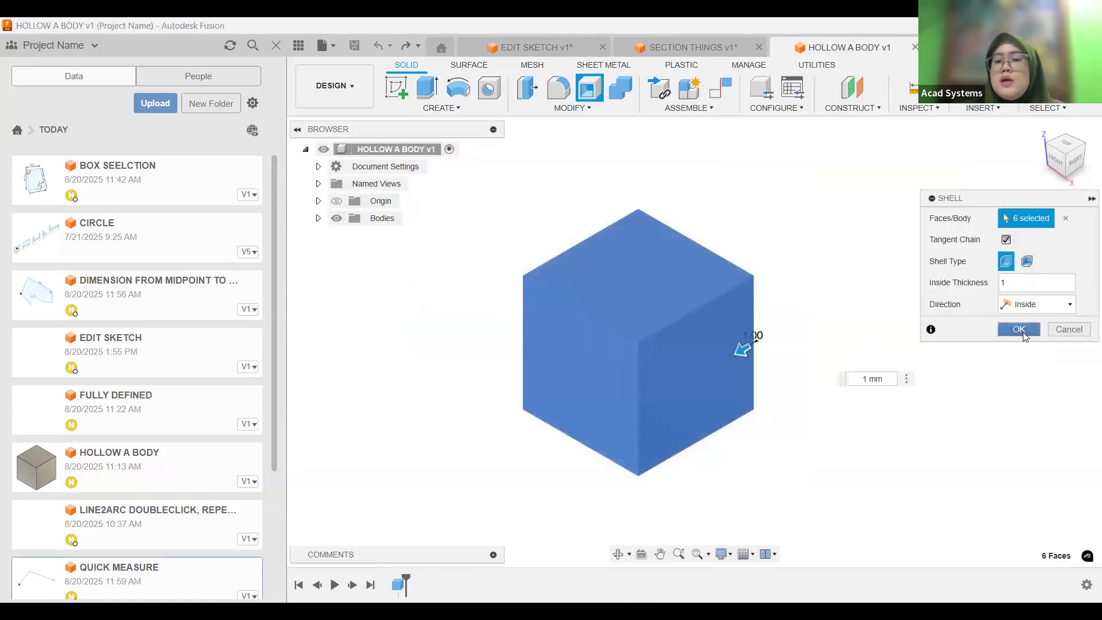
key(Return)
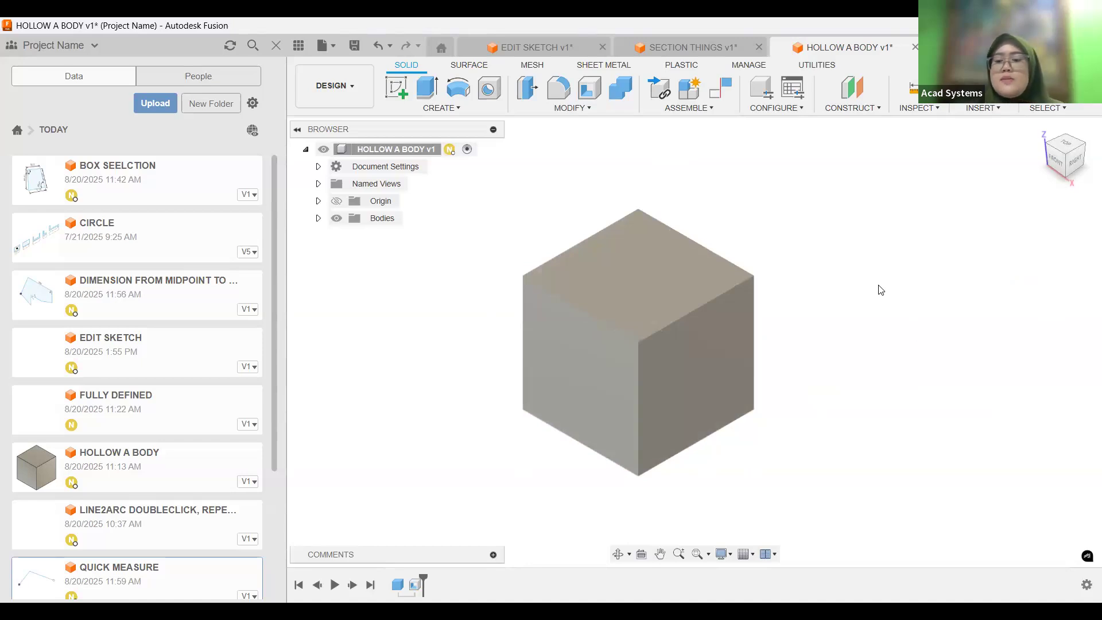
Create a Section Analysis through the hollow cube, with the cut plane parallel to its front face and moved partway into the body.
text(sECT)
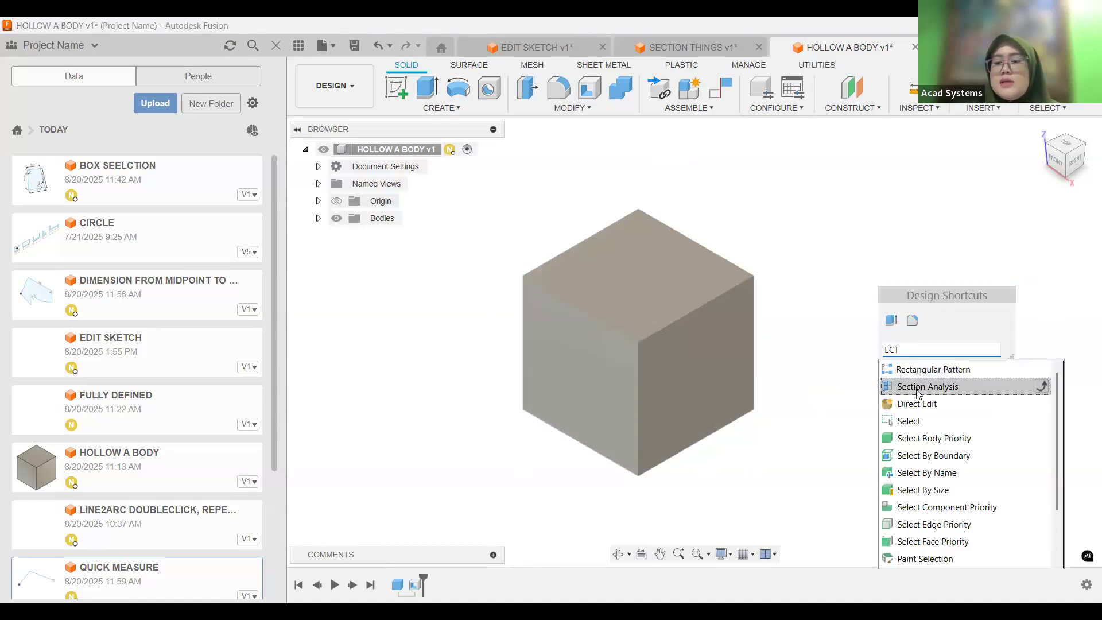
click(918, 387)
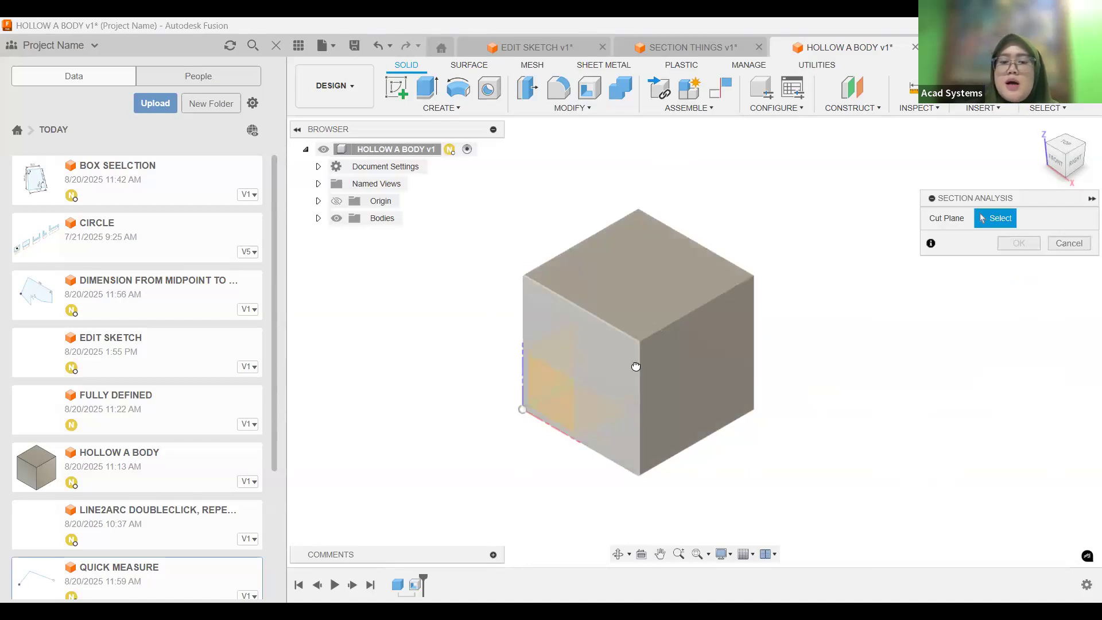
click(528, 322)
click(1019, 372)
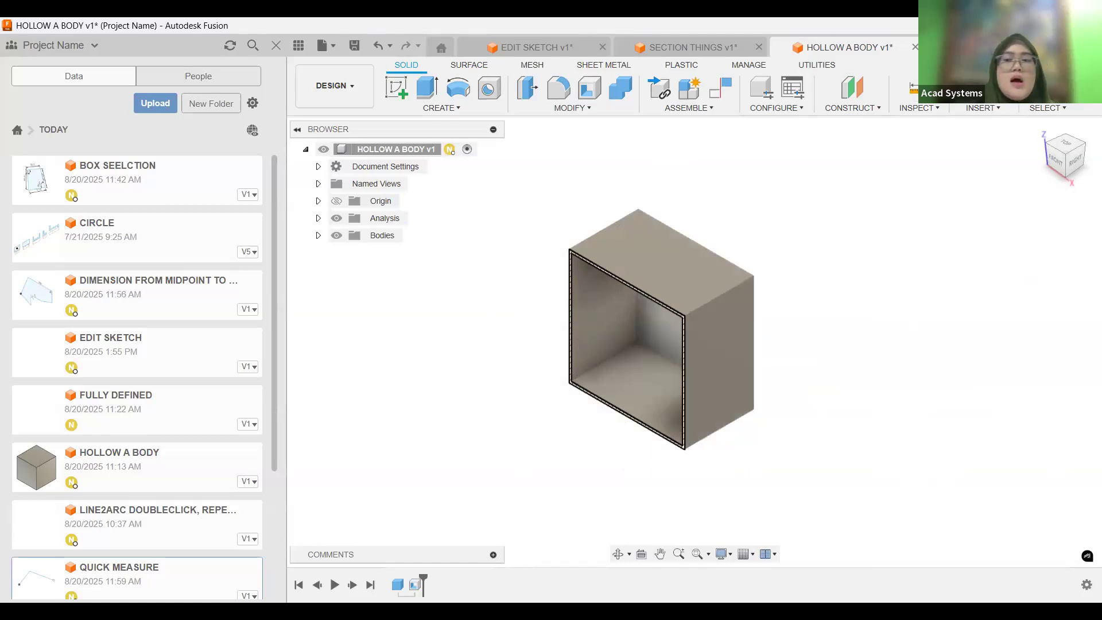
Switch to the FULLY DEFINED document, start a sketch on the XZ plane, and draw an irregular closed quadrilateral above and right of the origin.
click(962, 47)
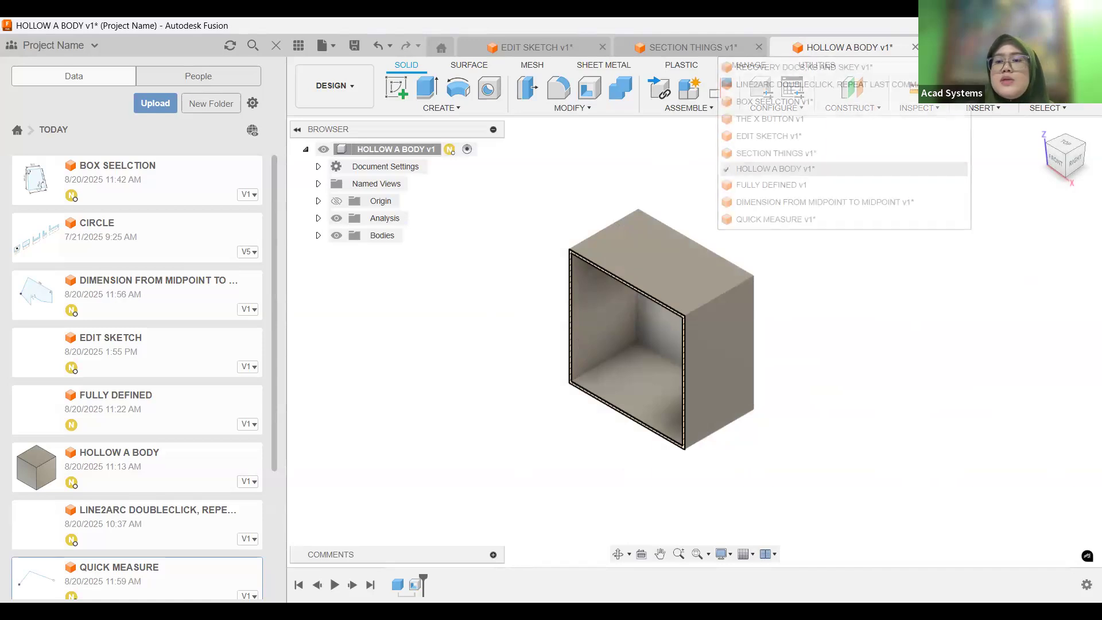
click(773, 185)
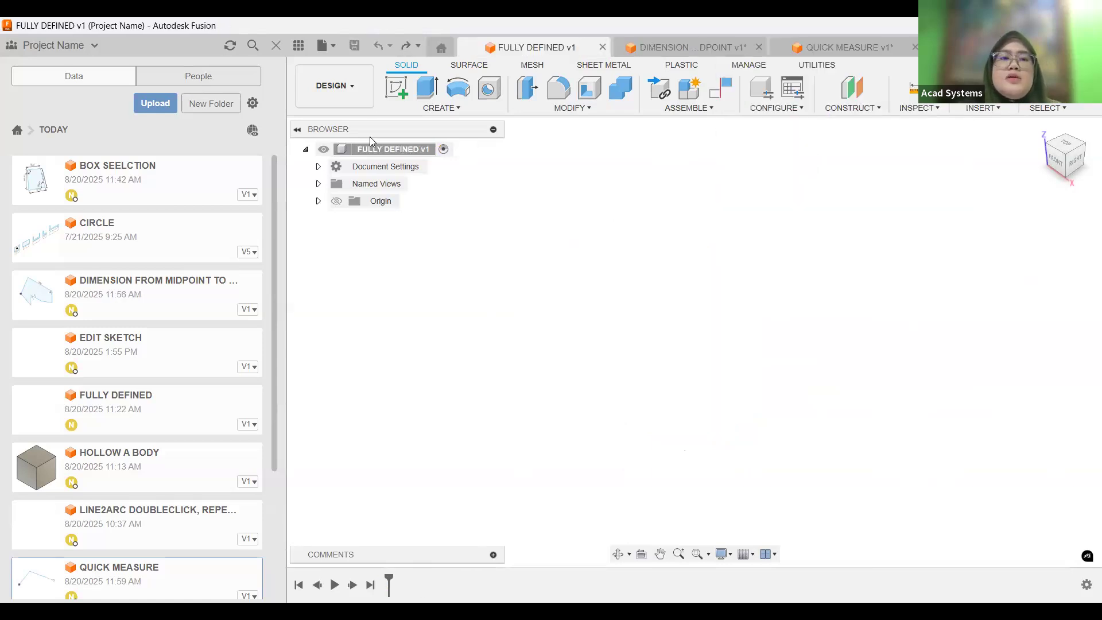
click(401, 85)
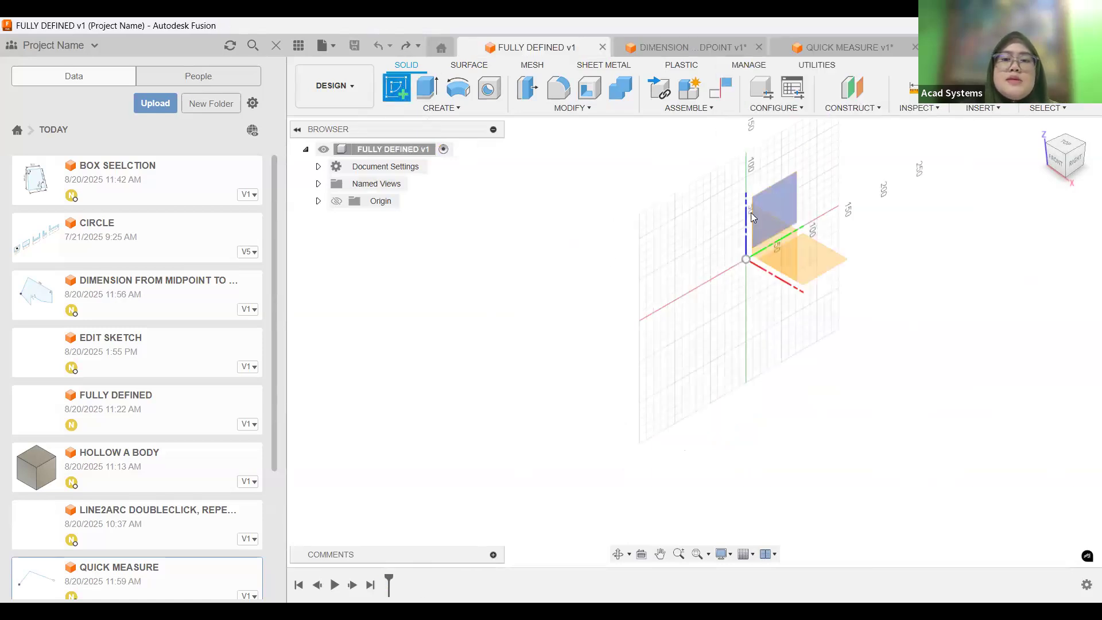
click(776, 234)
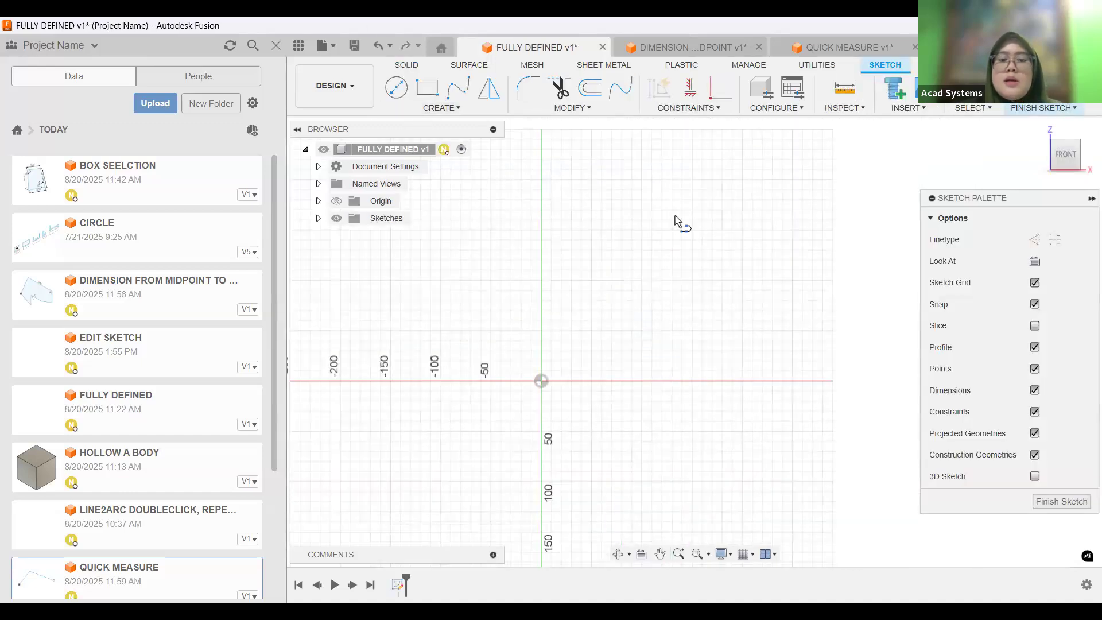
click(561, 290)
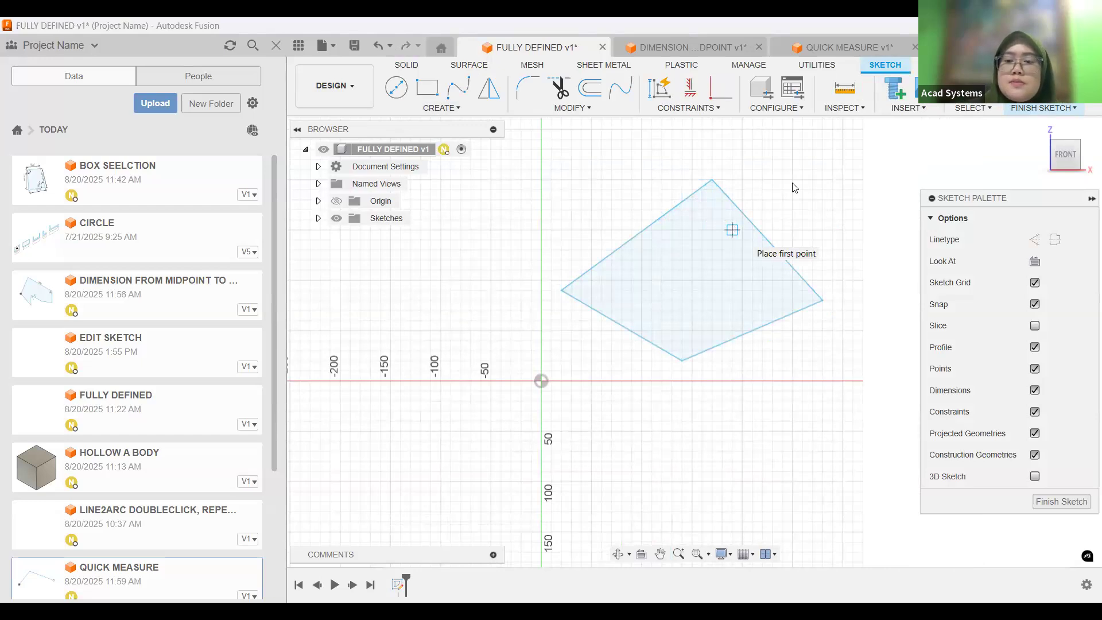
key(Escape)
Dimension the quadrilateral's four sides, the lower-right one horizontally, and its left and right interior angles at their current values.
key(d)
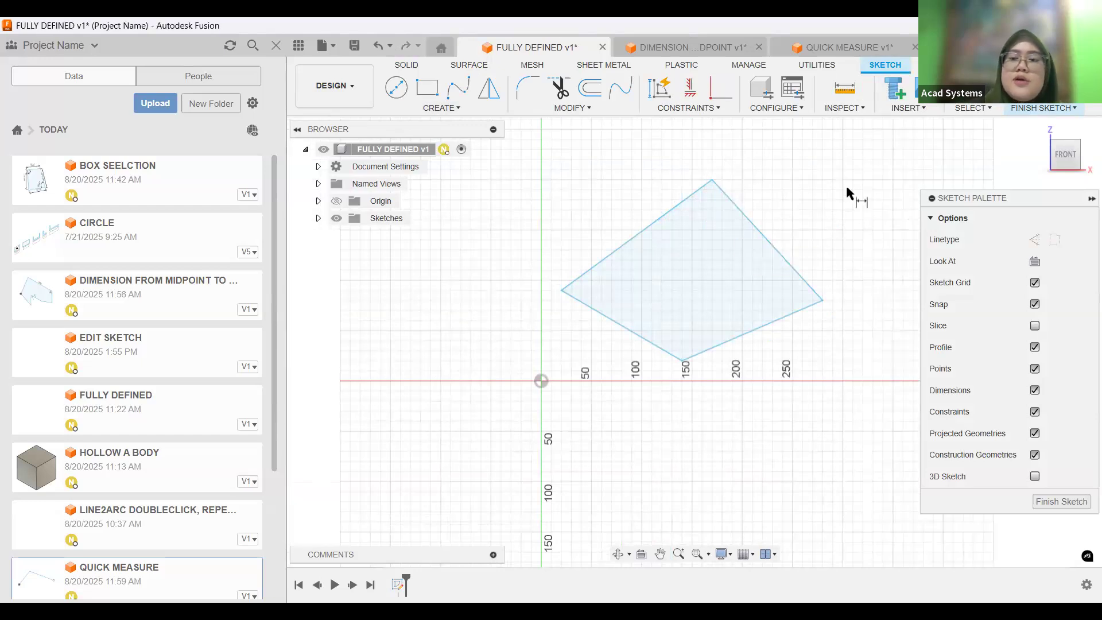
click(668, 218)
click(645, 204)
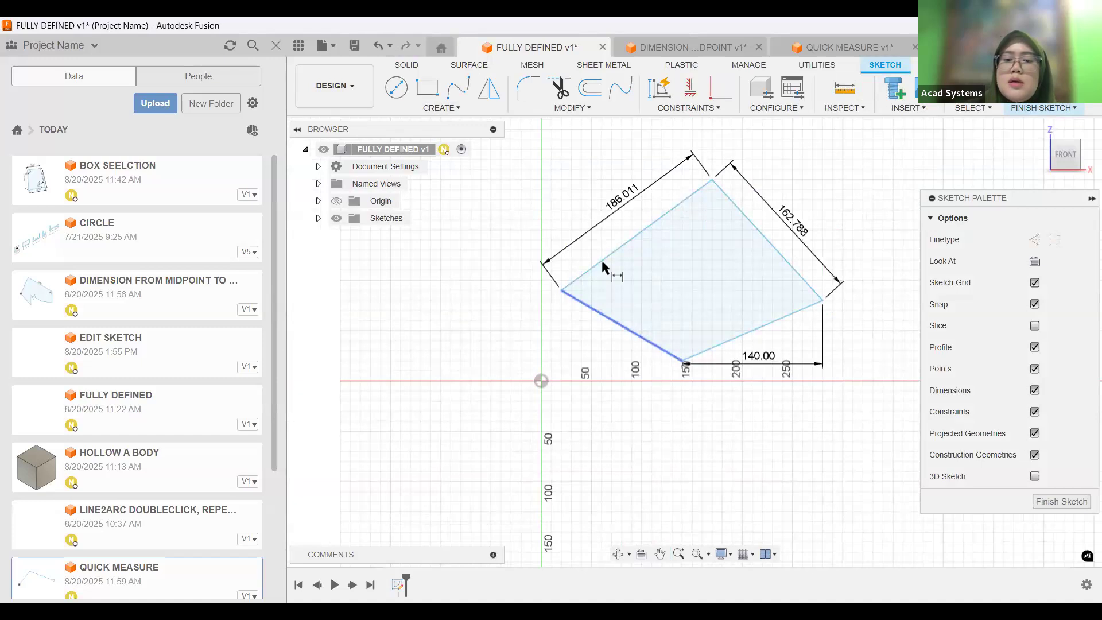
click(602, 262)
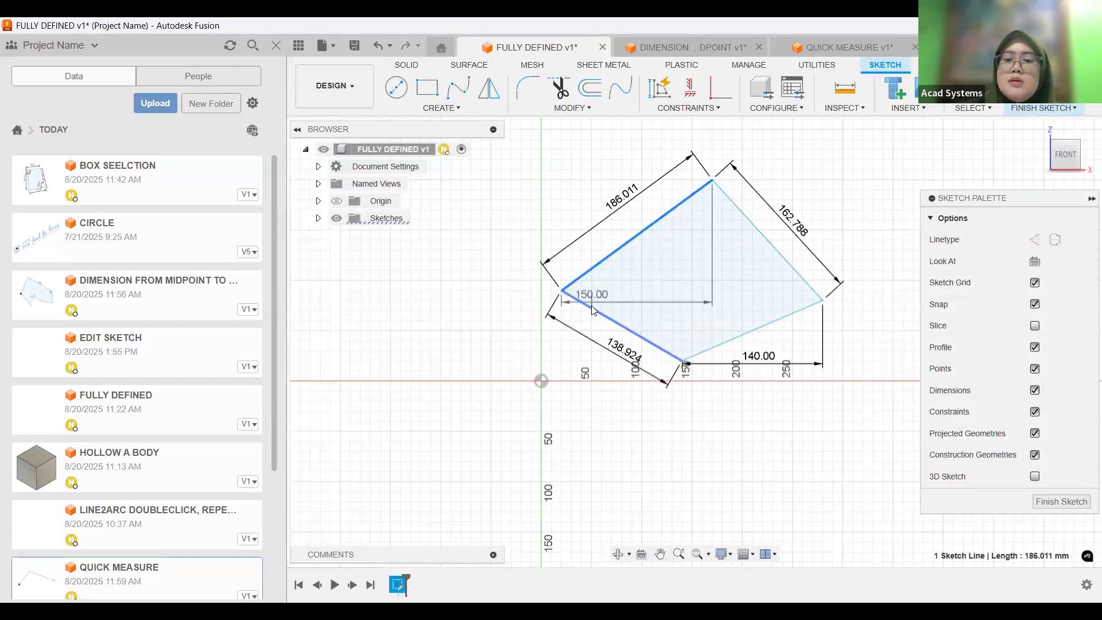
click(772, 310)
click(770, 289)
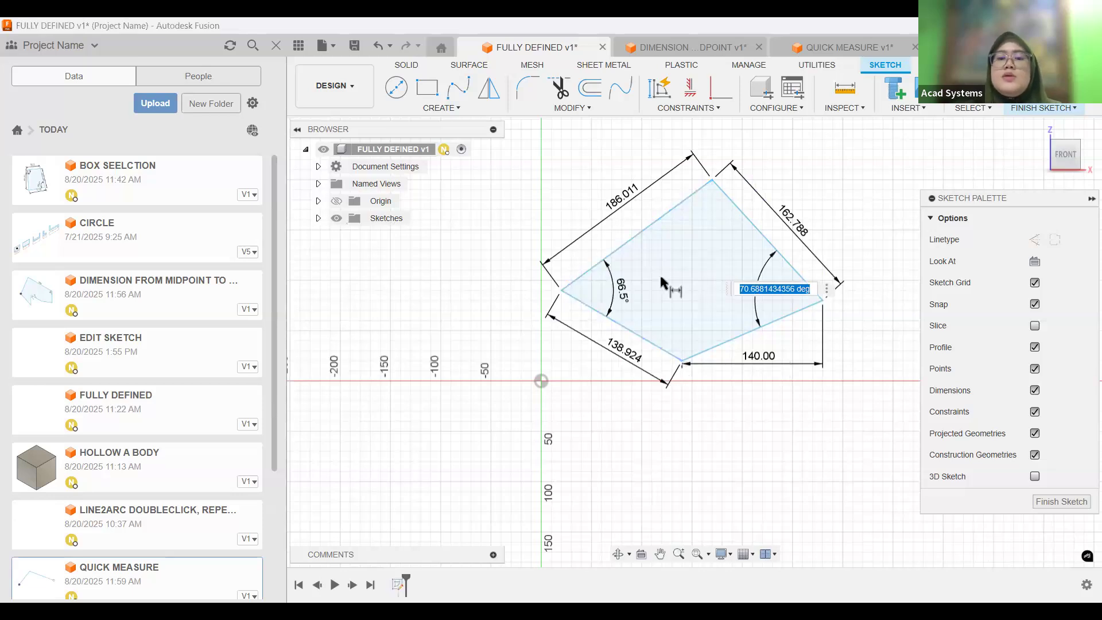
key(Return)
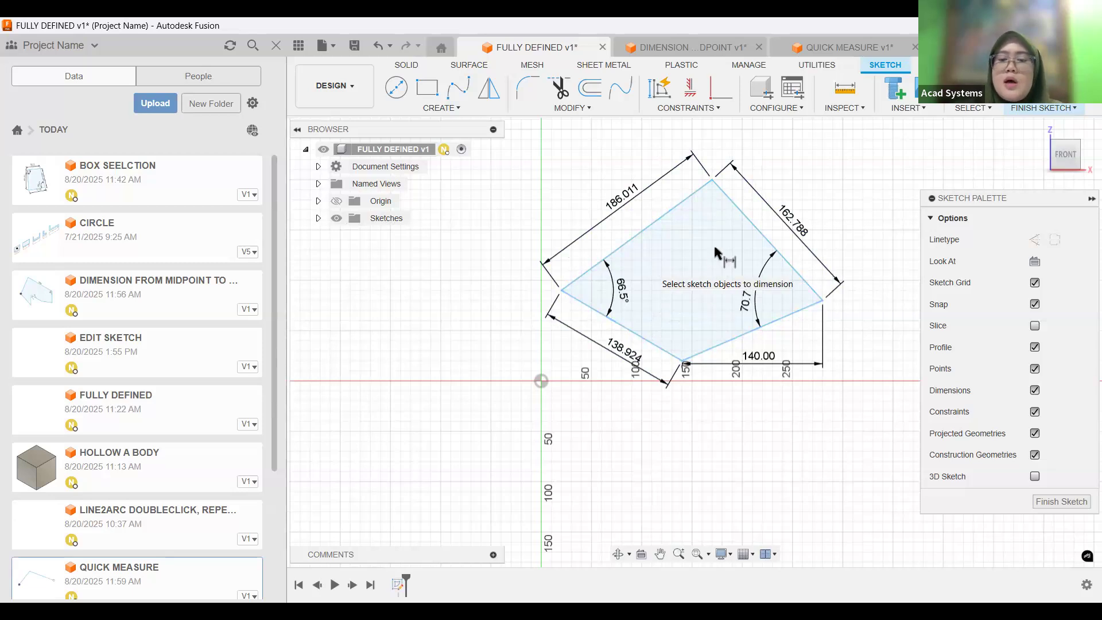
right_click(865, 170)
click(853, 192)
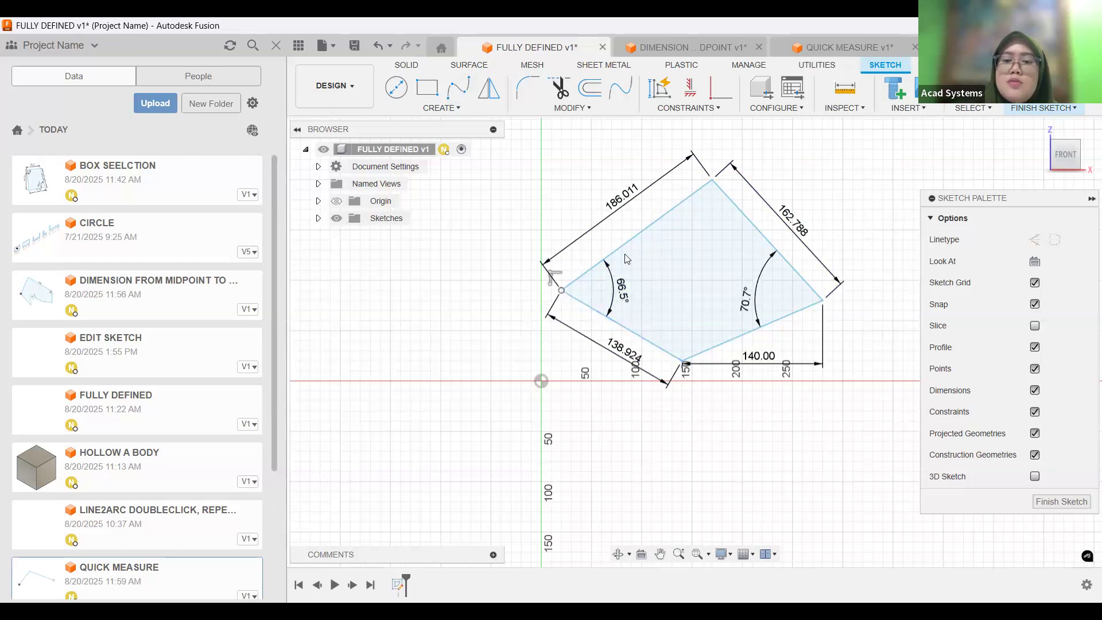
Move the quadrilateral up and right by its left vertex, and dimension that vertex vertically and horizontally from the origin.
drag(561, 290, 587, 273)
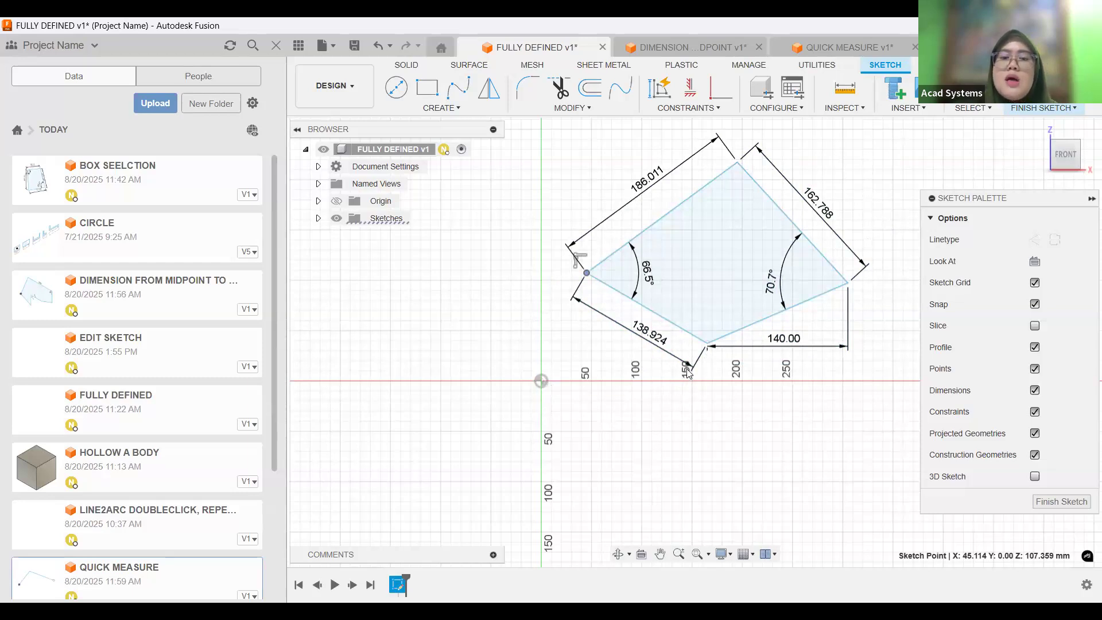
mouse_move(686, 368)
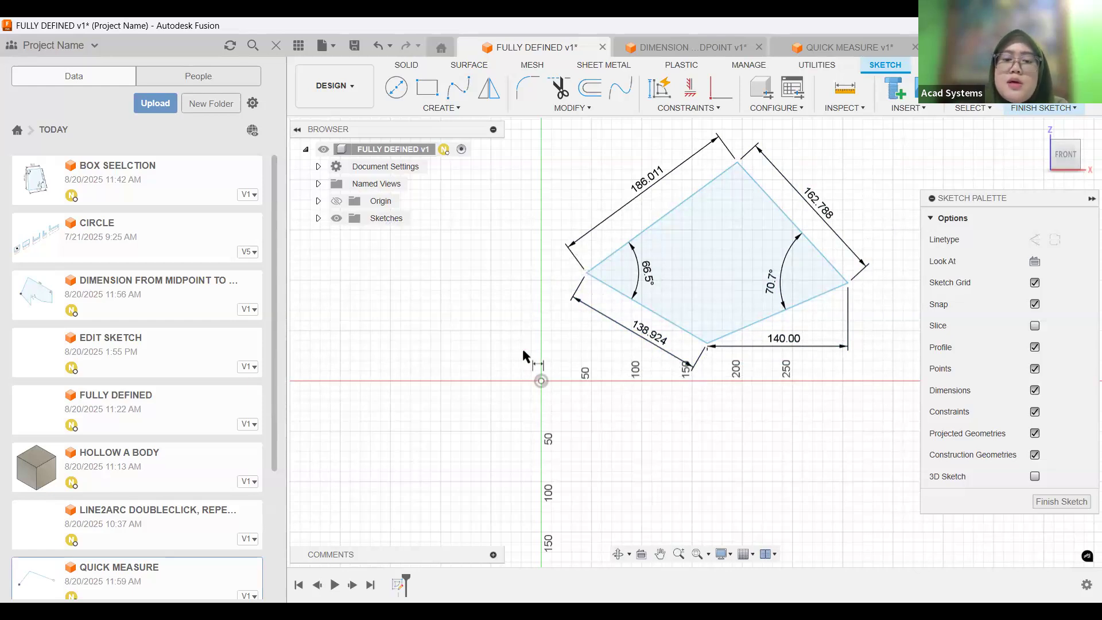
click(586, 272)
click(586, 273)
click(446, 343)
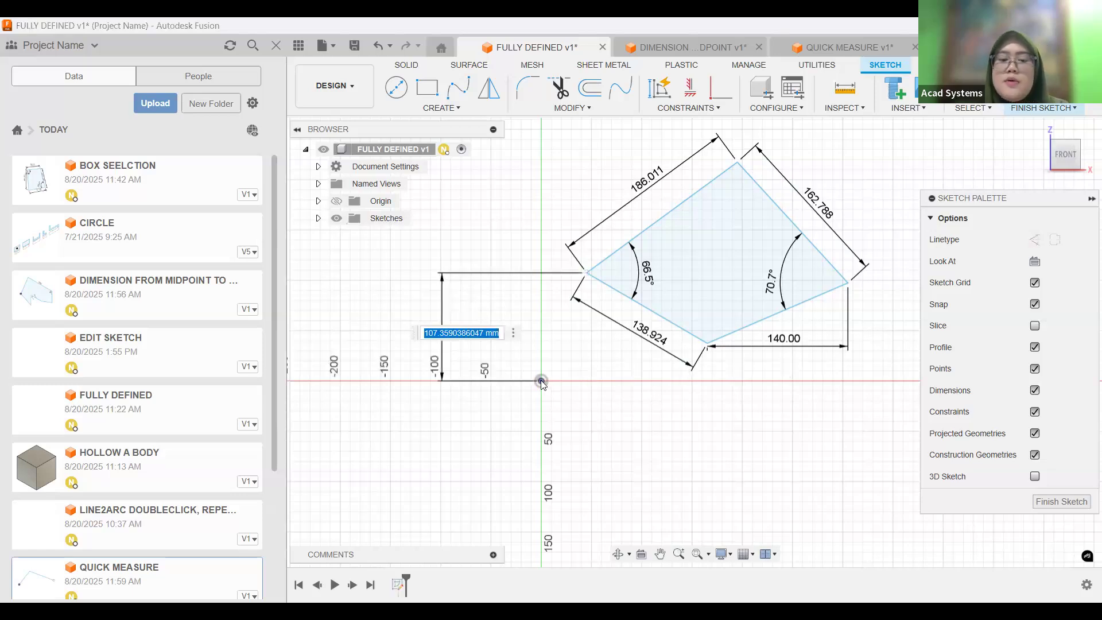
key(Return)
click(586, 273)
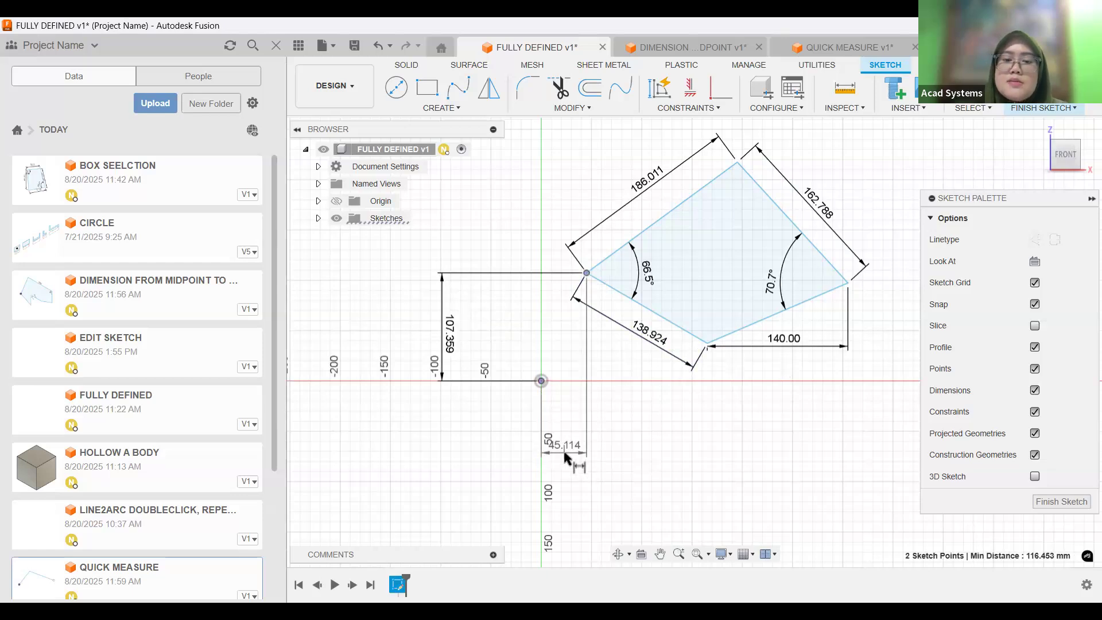
key(Return)
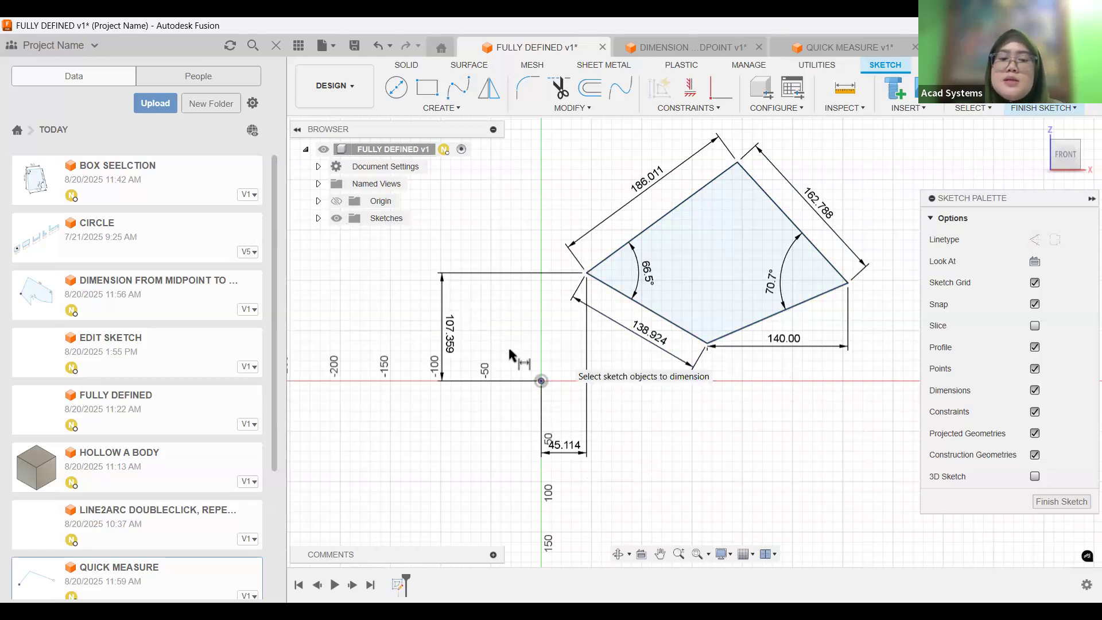
key(Escape)
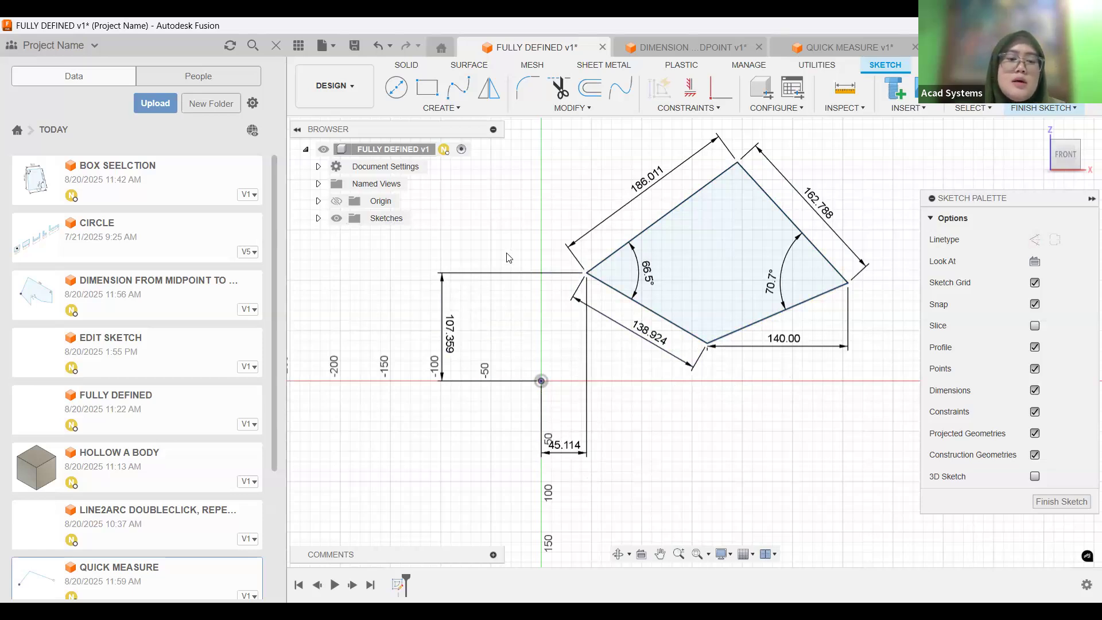
Delete the two dimensions to the origin and snap the quadrilateral's left vertex onto the origin.
drag(405, 242, 628, 507)
key(Delete)
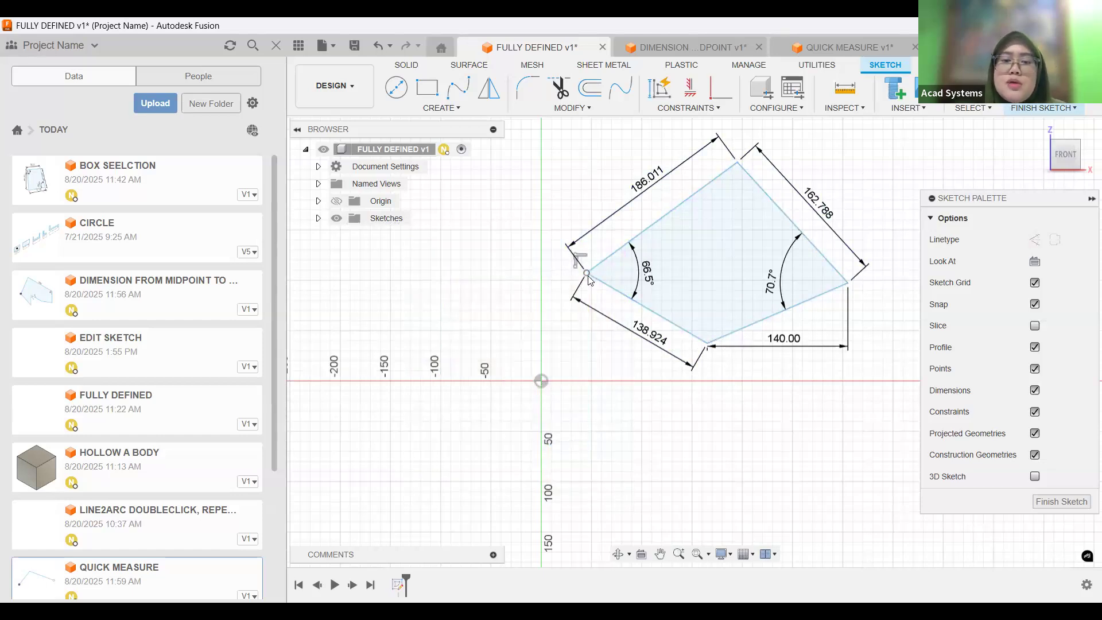
click(542, 382)
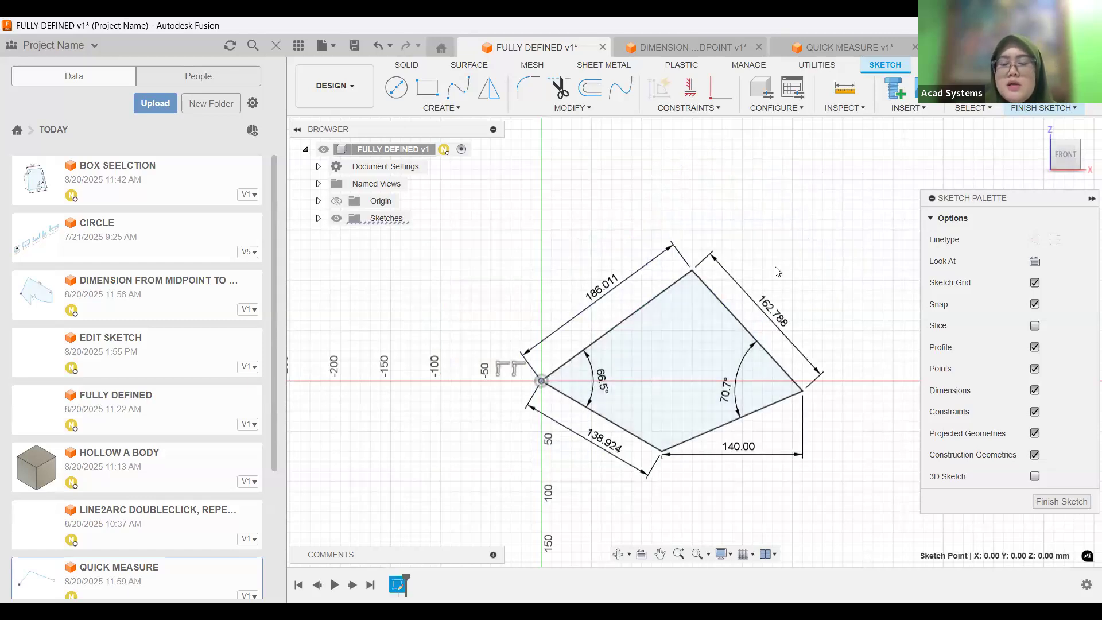
Switch to the DIMENSION FROM MIDPOINT TO MIDPOINT document and add a horizontal dimension between the midpoints of the left slanted and right vertical edges, keeping its value.
click(685, 41)
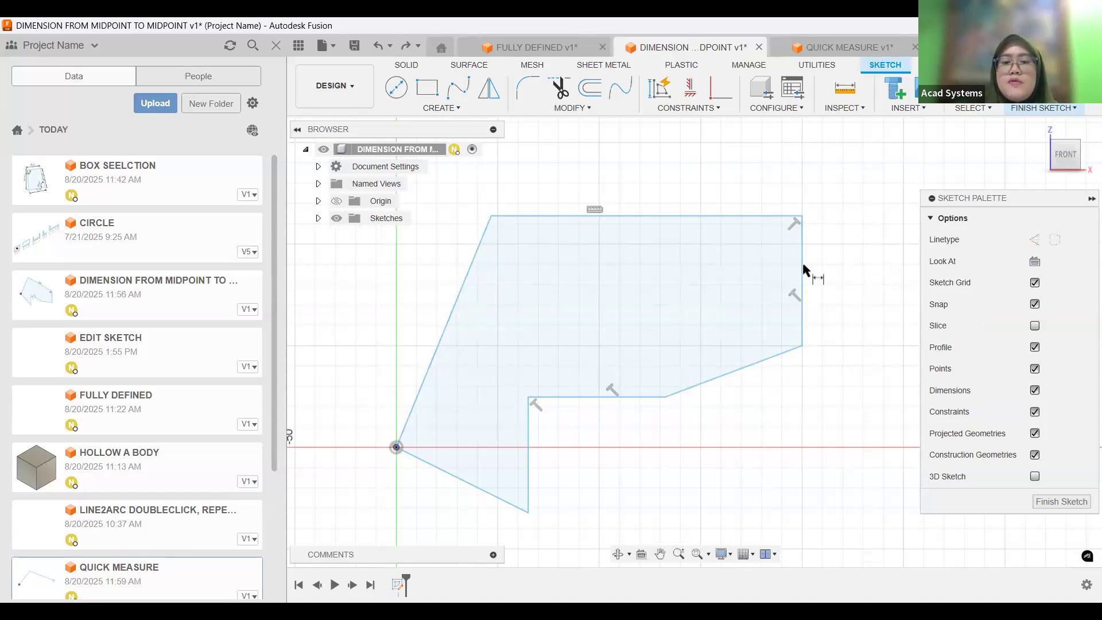
click(442, 333)
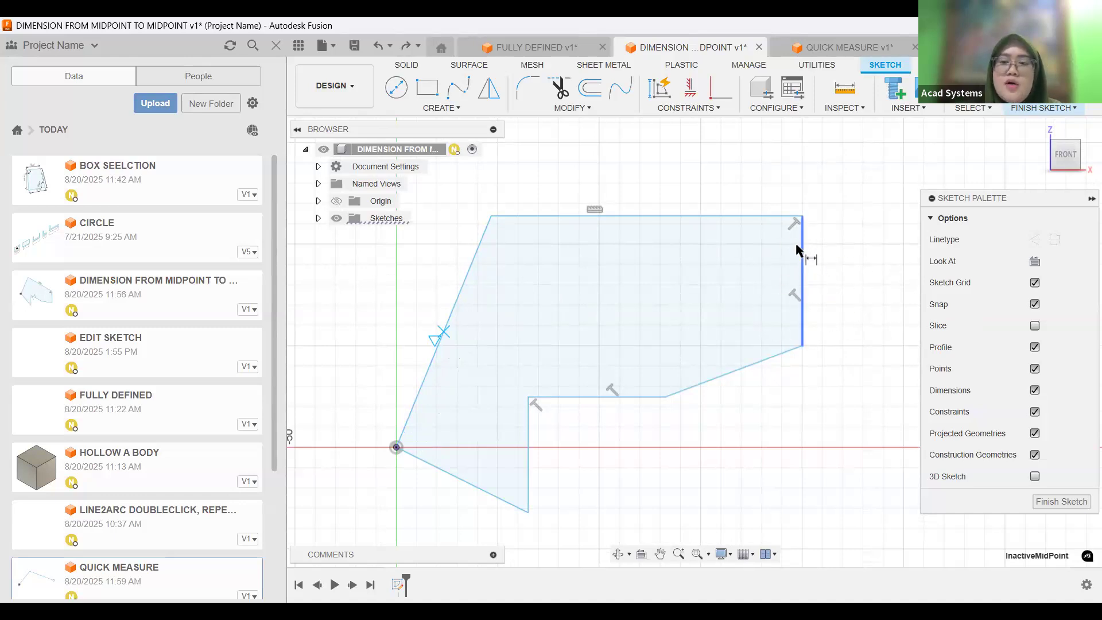
click(802, 284)
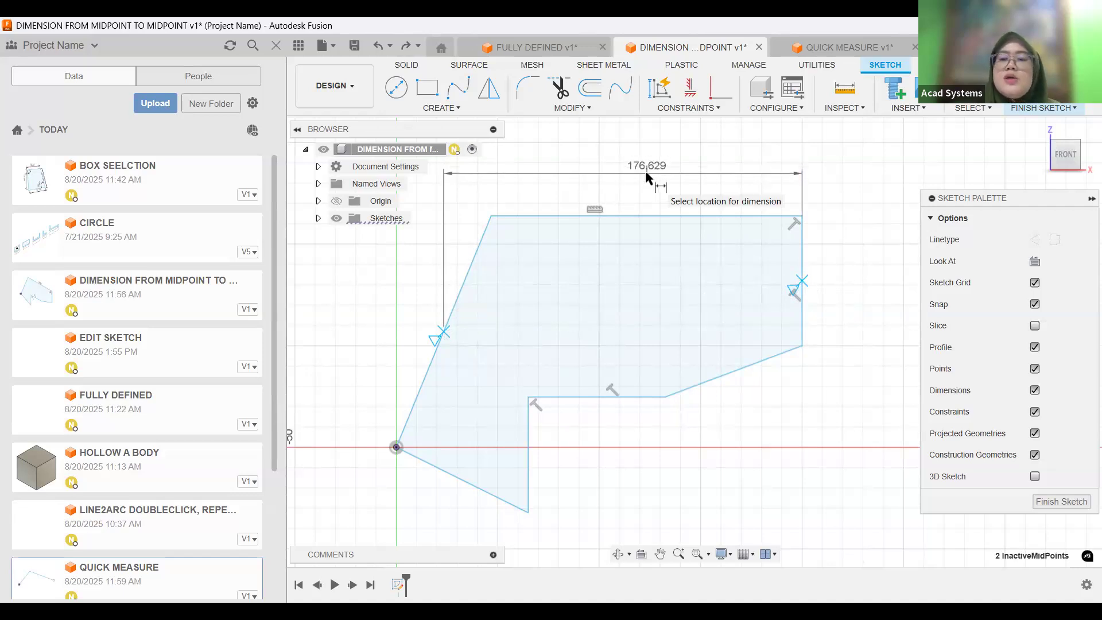
click(860, 309)
key(Return)
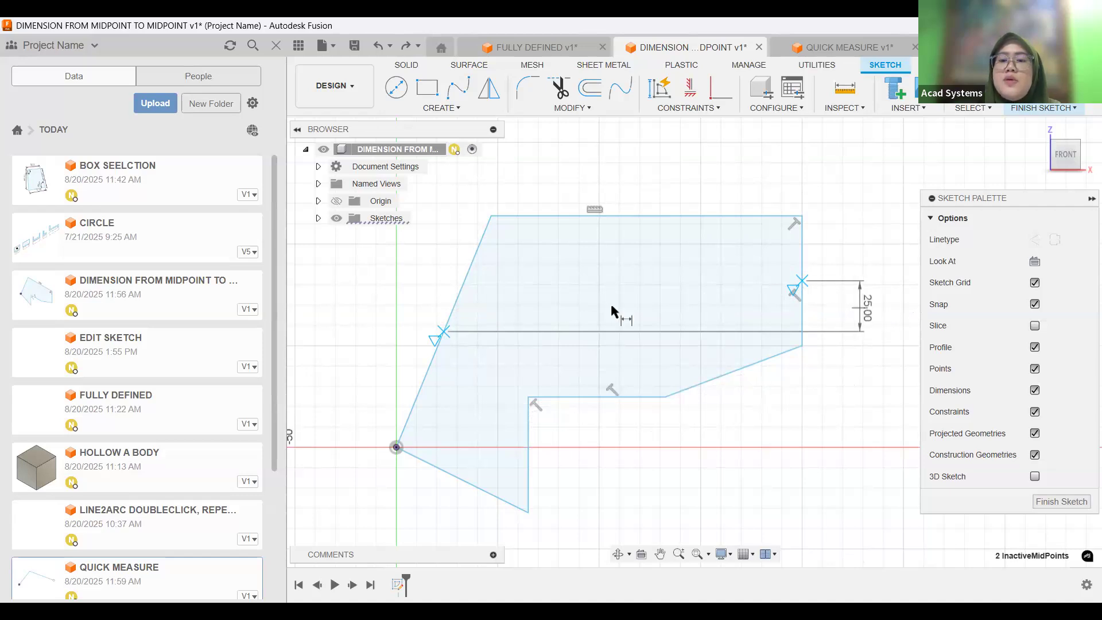
click(630, 169)
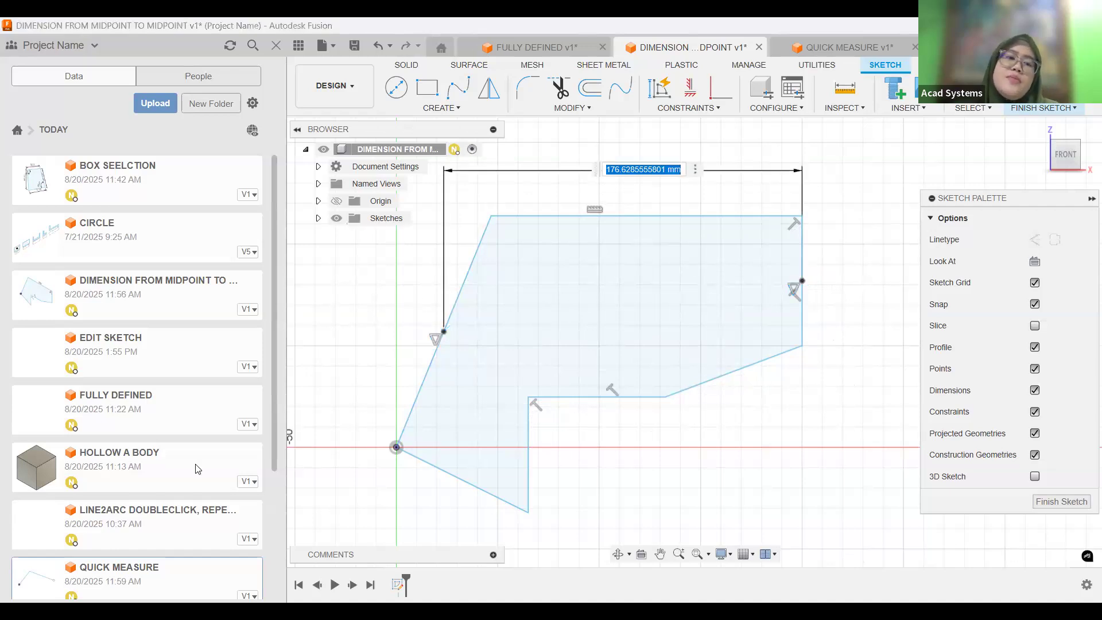
key(Return)
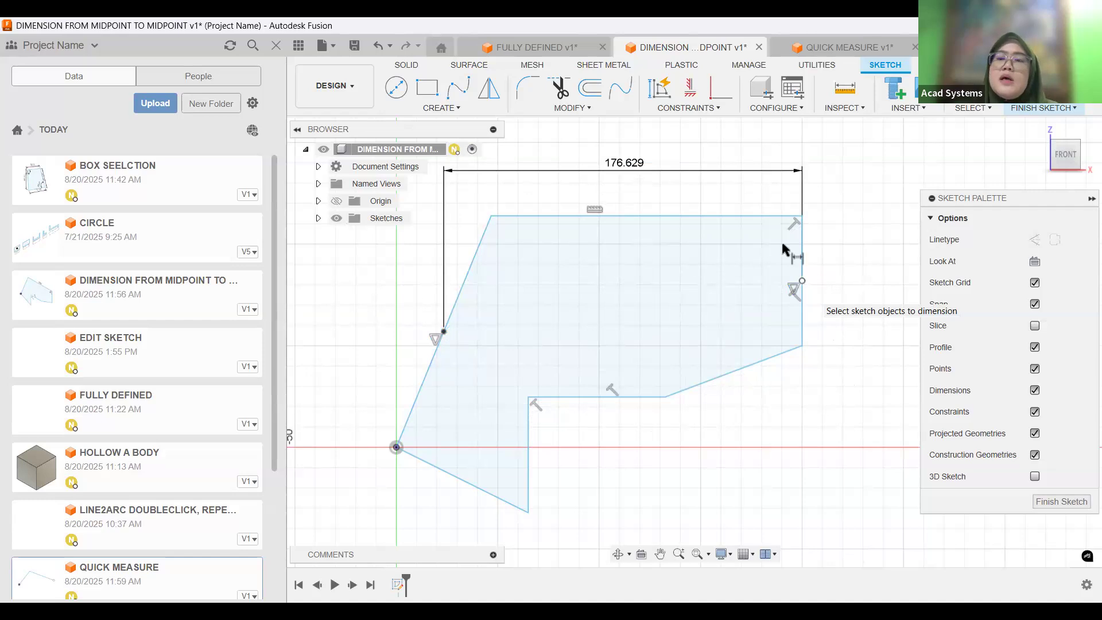
Switch to the QUICK MEASURE document and measure the upper line's length and the angle between the two sketch lines.
click(853, 41)
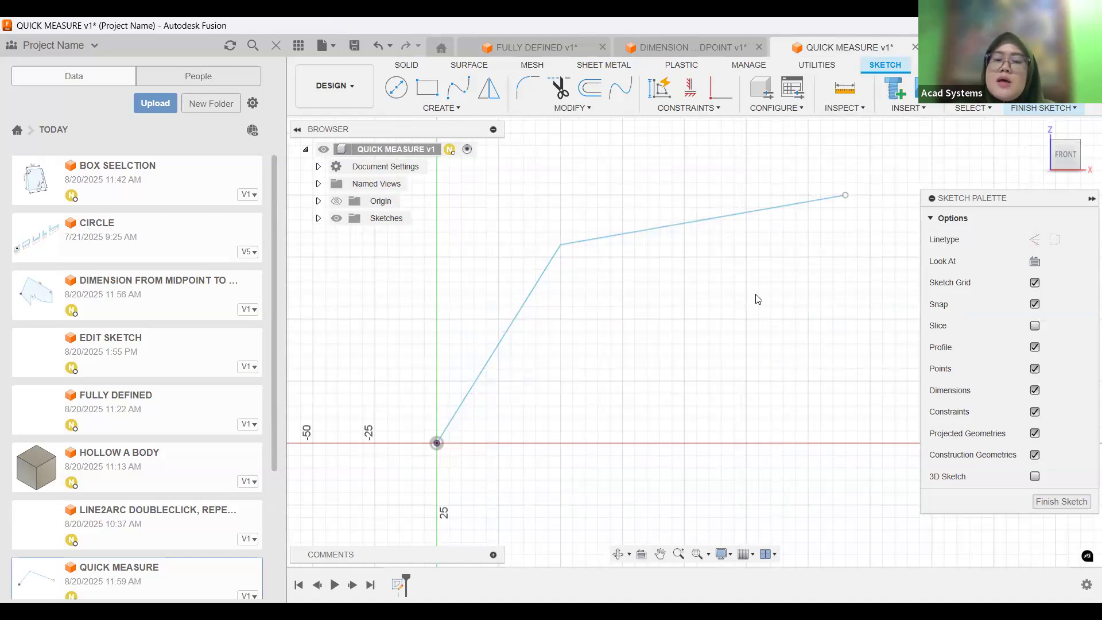
click(661, 232)
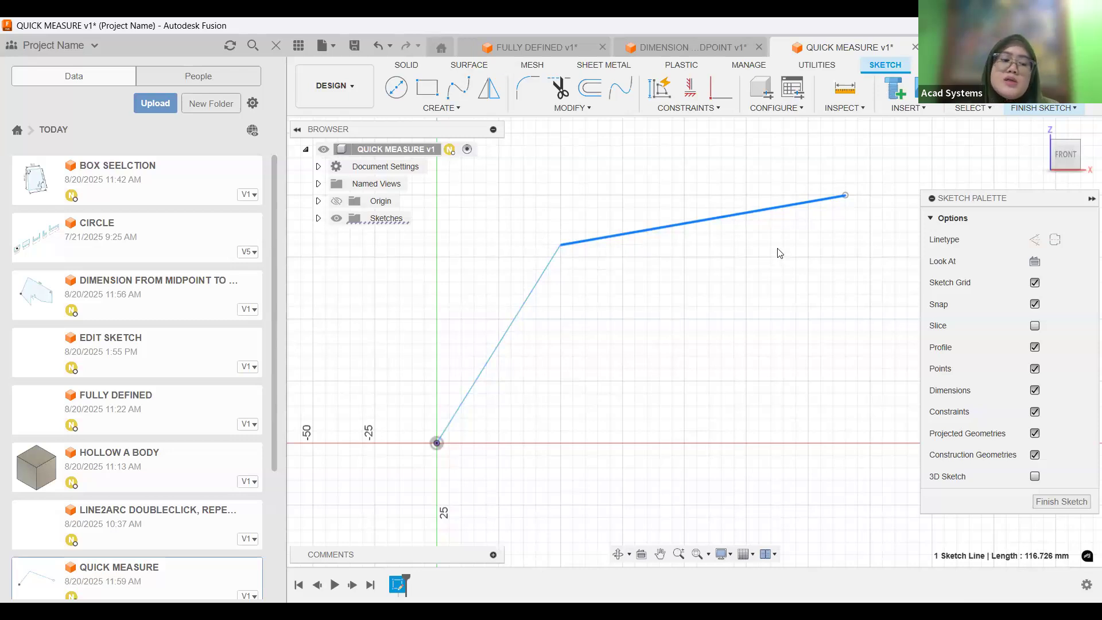
shift+click(529, 308)
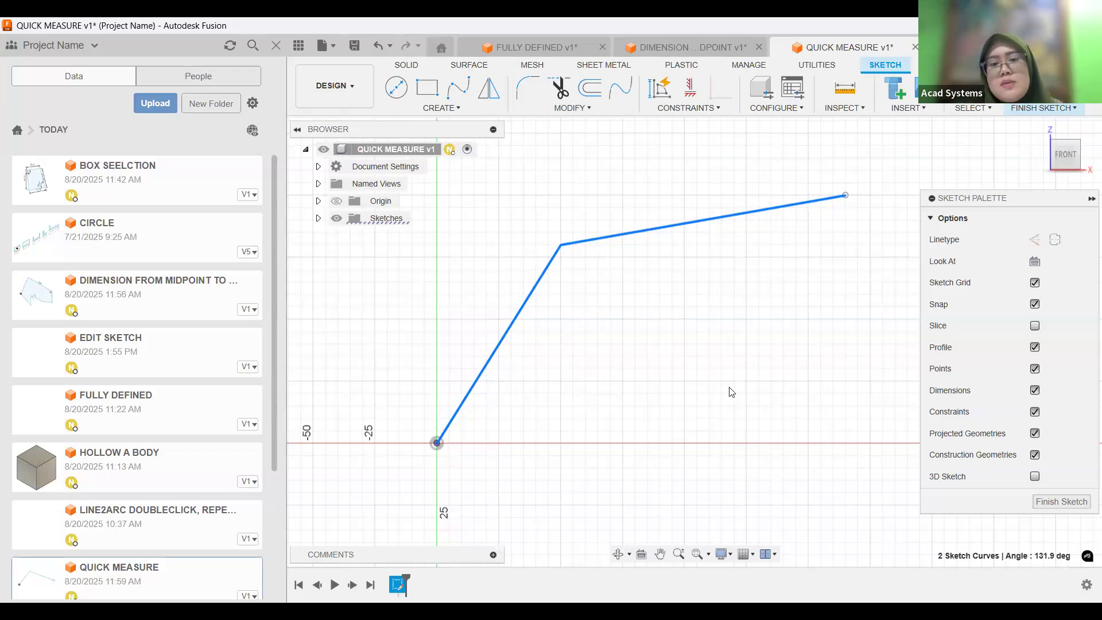
click(729, 295)
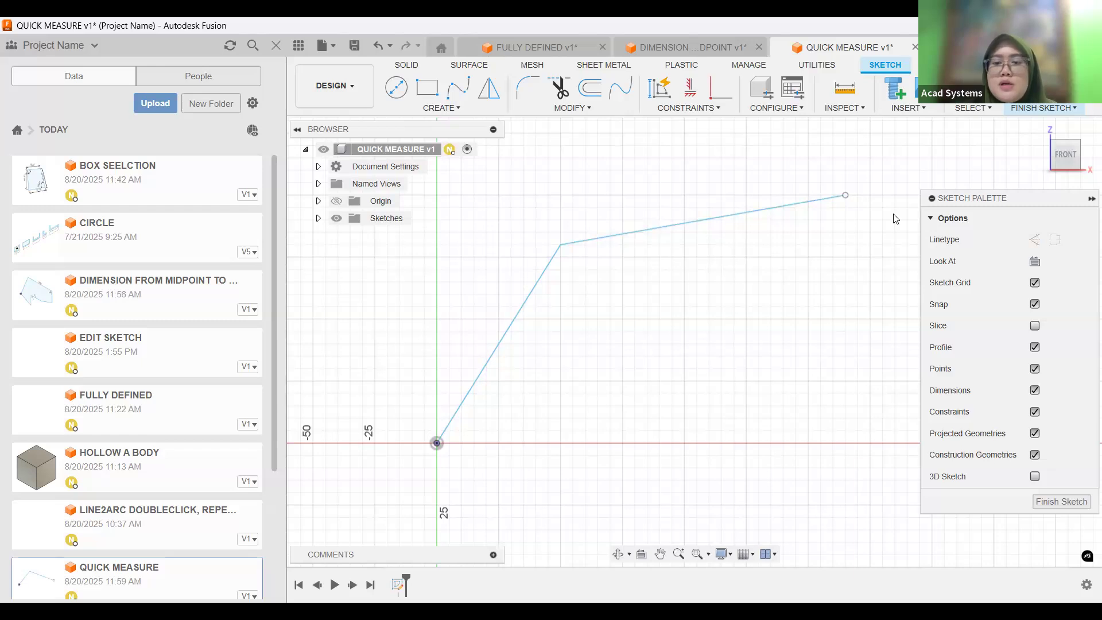
Measure the minimum distance between the origin and the upper line's free endpoint.
click(846, 196)
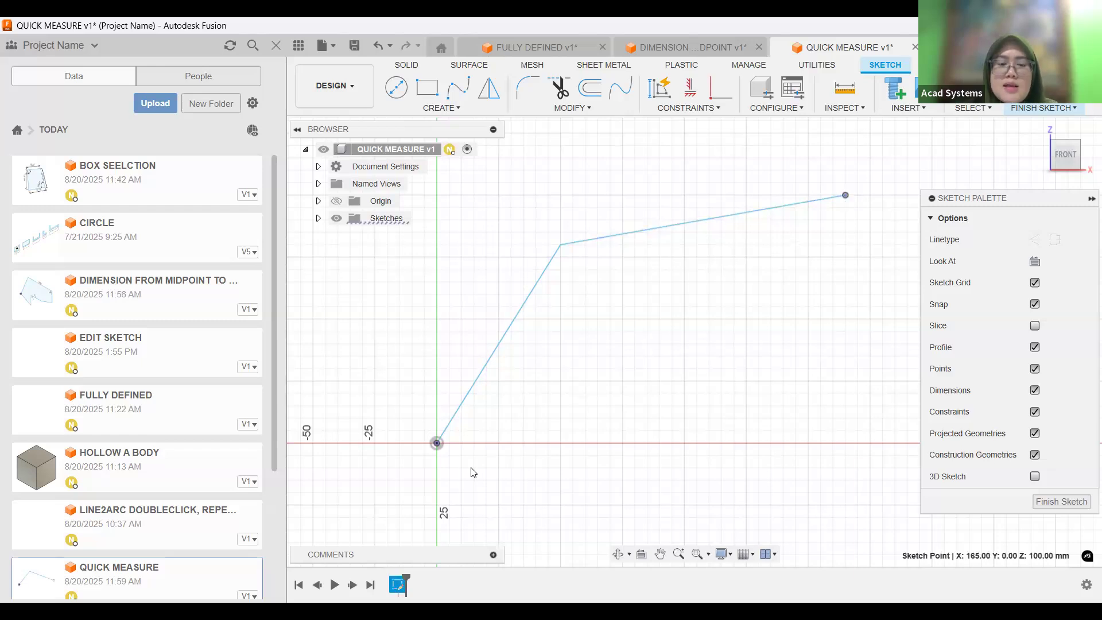
click(437, 444)
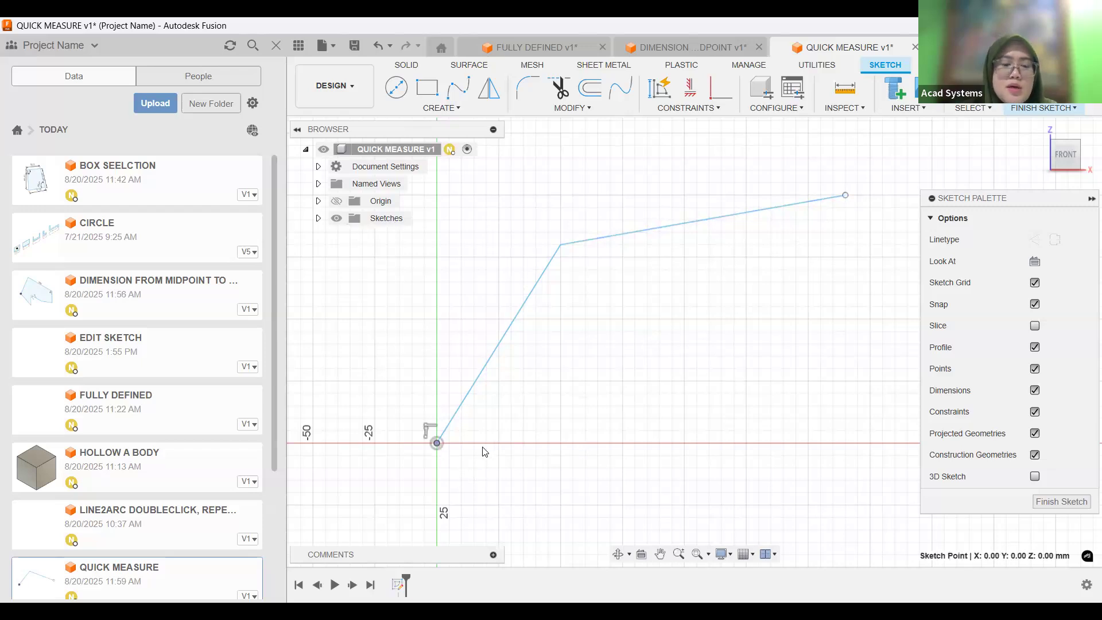
ctrl+click(846, 196)
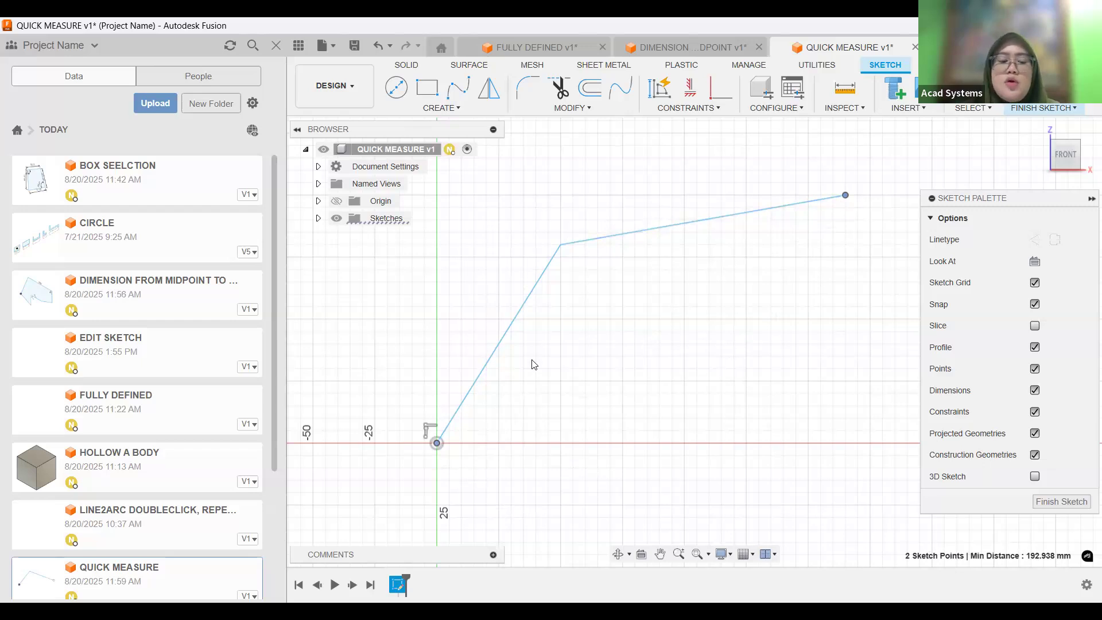
Add an aligned dimension from the origin to the upper line's free endpoint, and delete it again.
key(d)
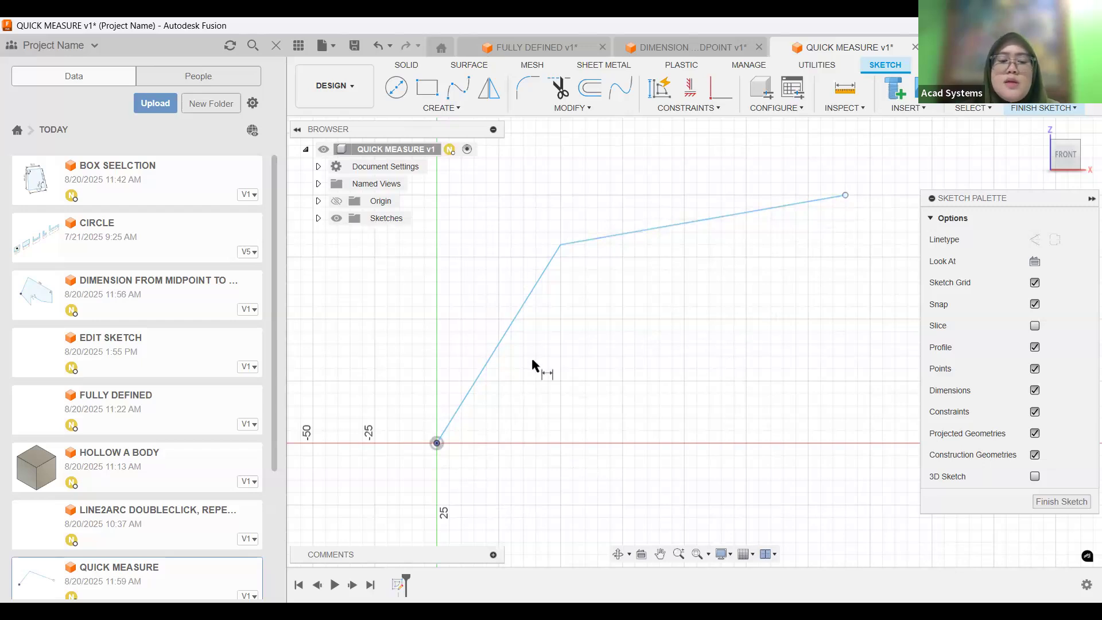
click(437, 443)
click(846, 197)
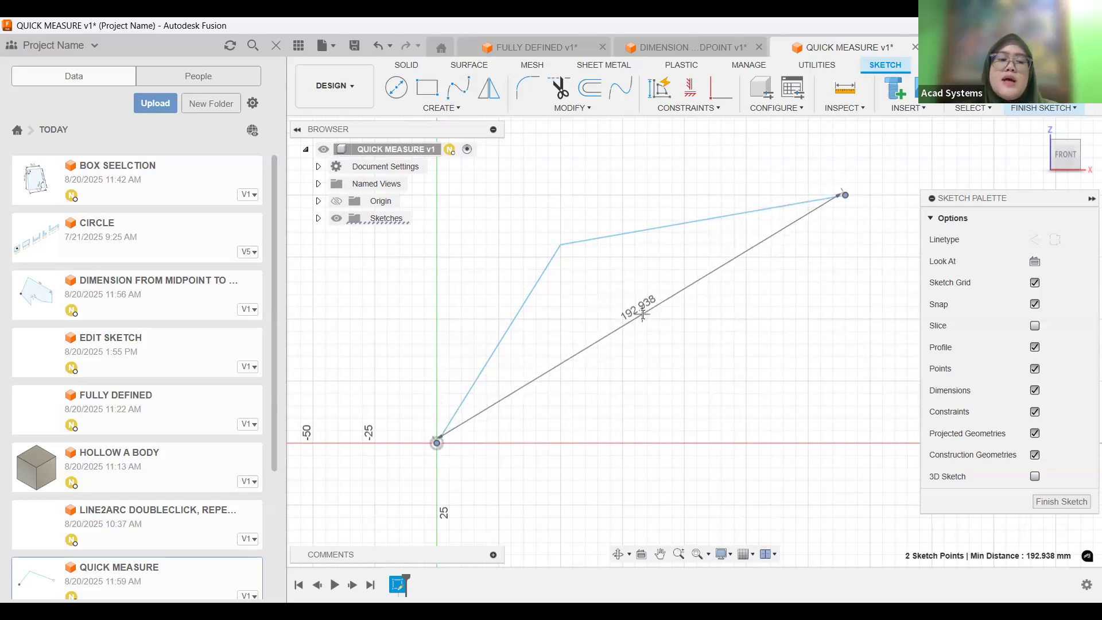
click(644, 315)
key(Return)
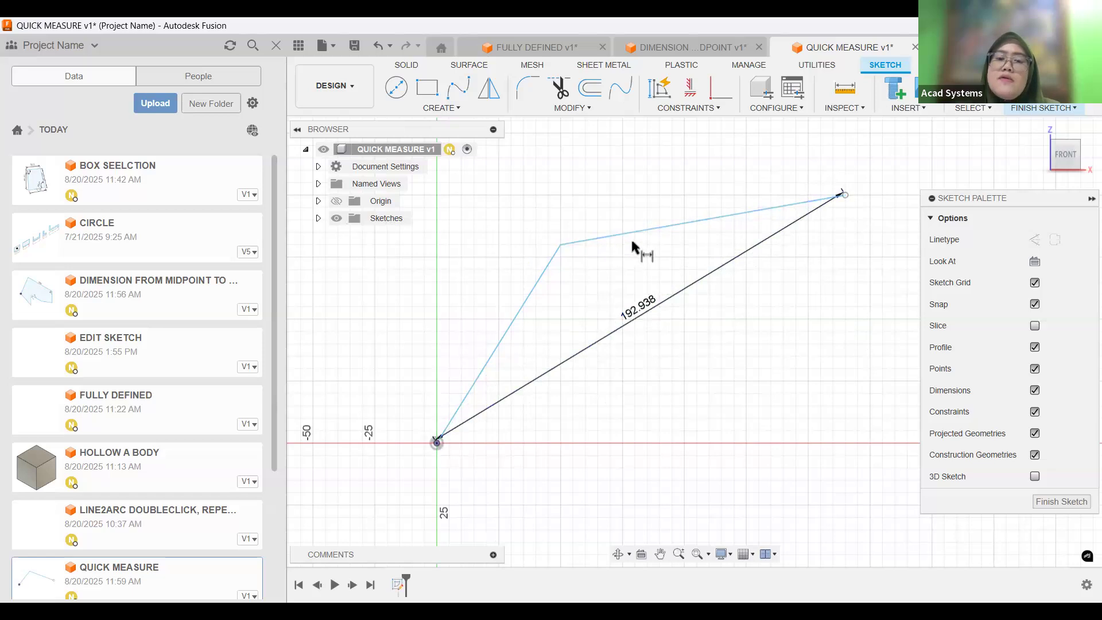
click(670, 304)
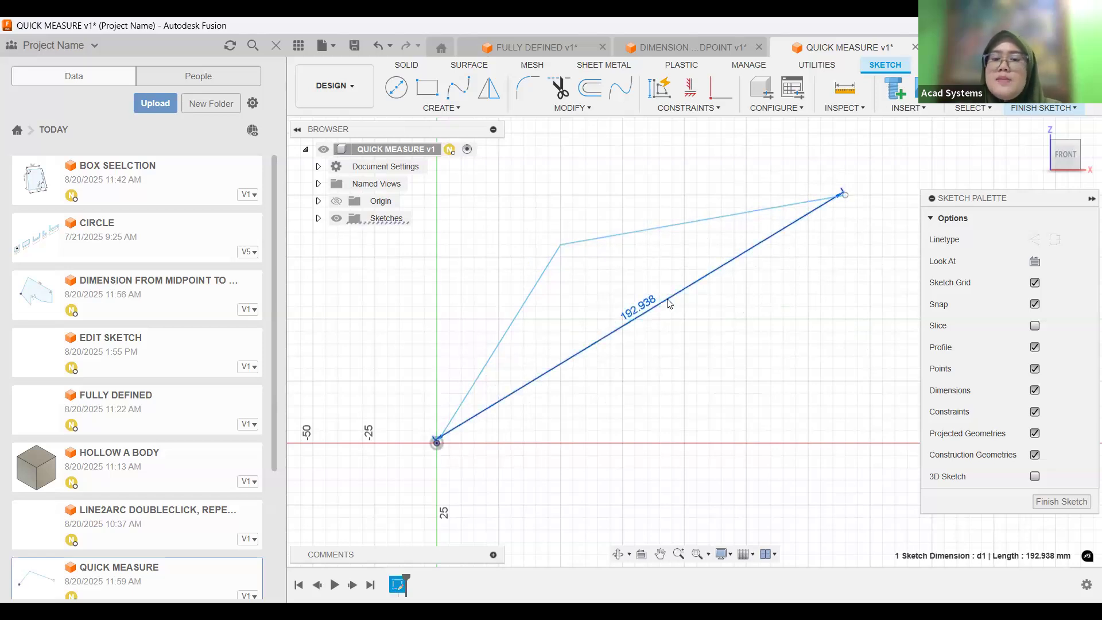
key(Delete)
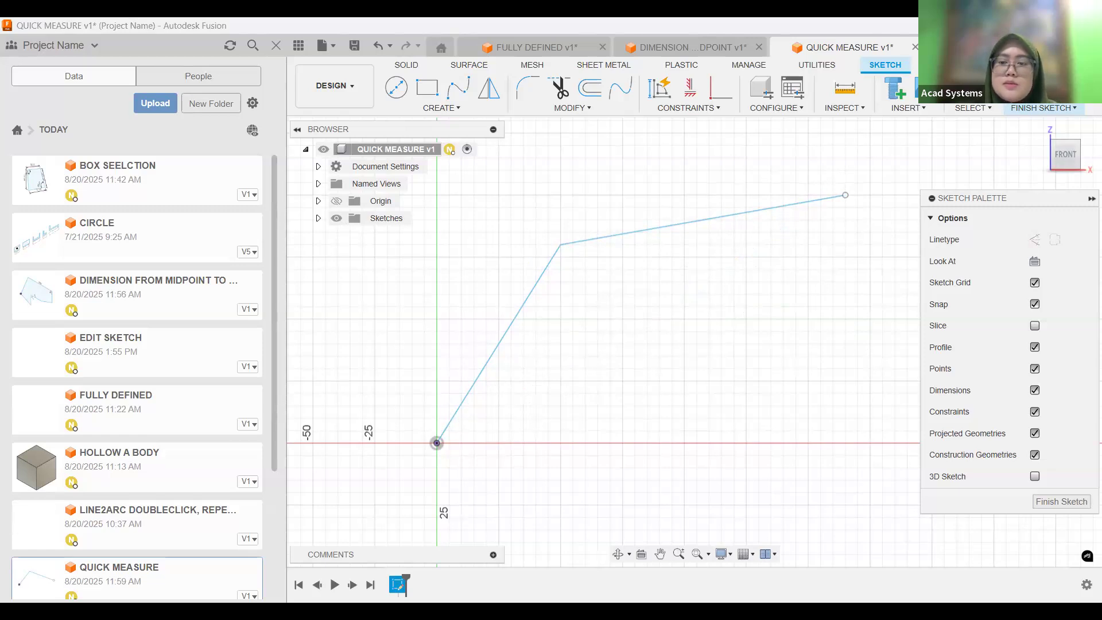
Switch to the Chrome browser and open acadsystems.com in a new tab.
key(alt+Tab)
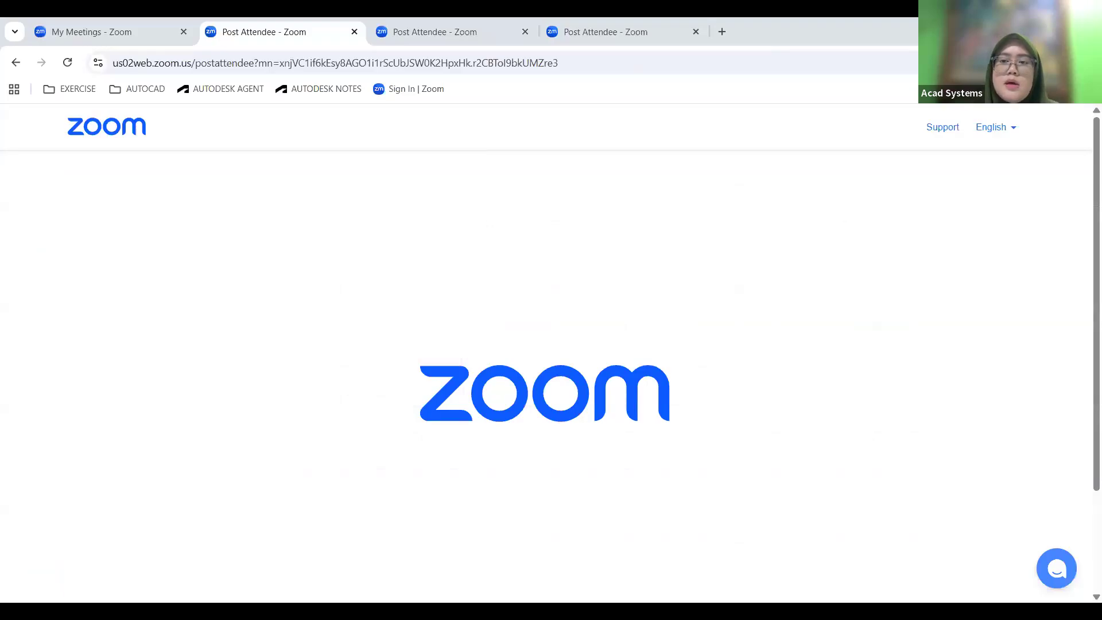
key(ctrl+t)
click(713, 65)
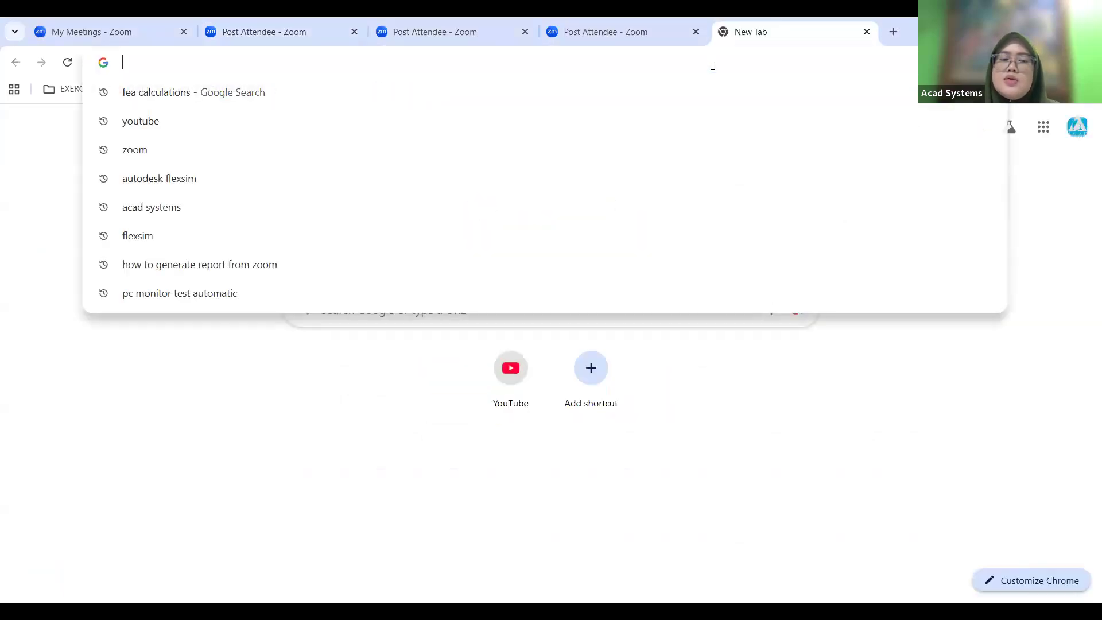
text(ACadsystems.com)
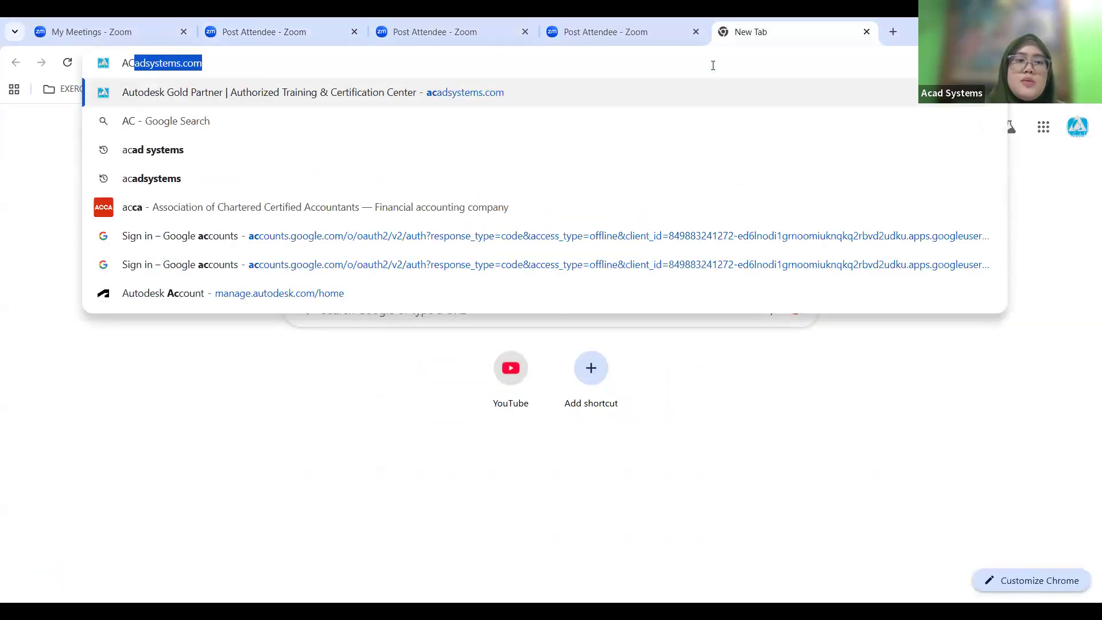
click(520, 96)
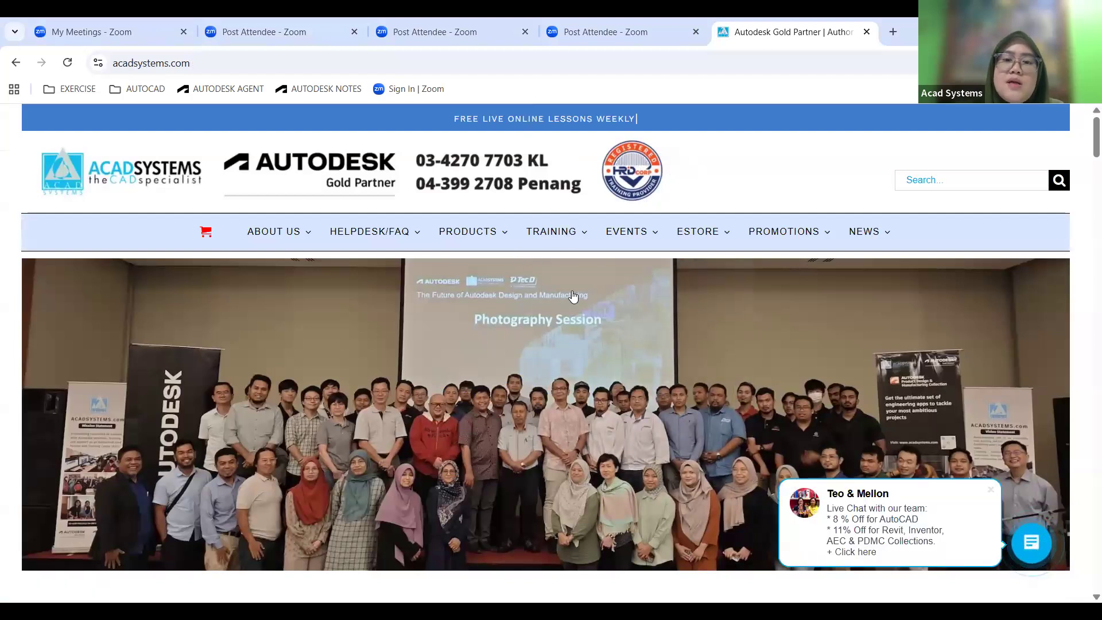
Open the website's live chat to view it, and close it again.
click(1032, 550)
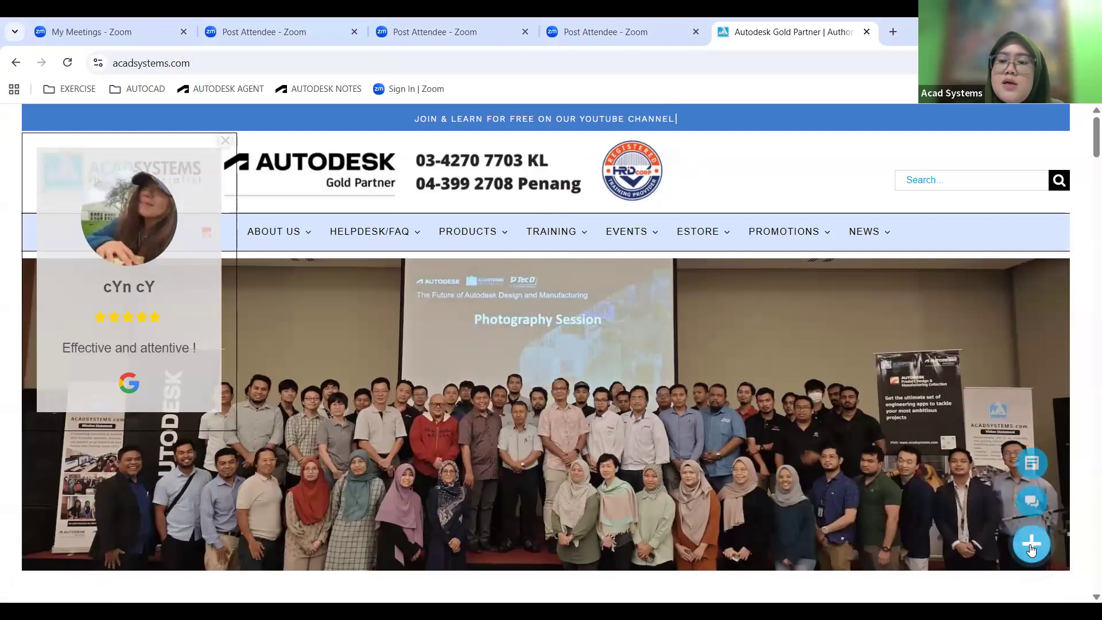
click(1033, 498)
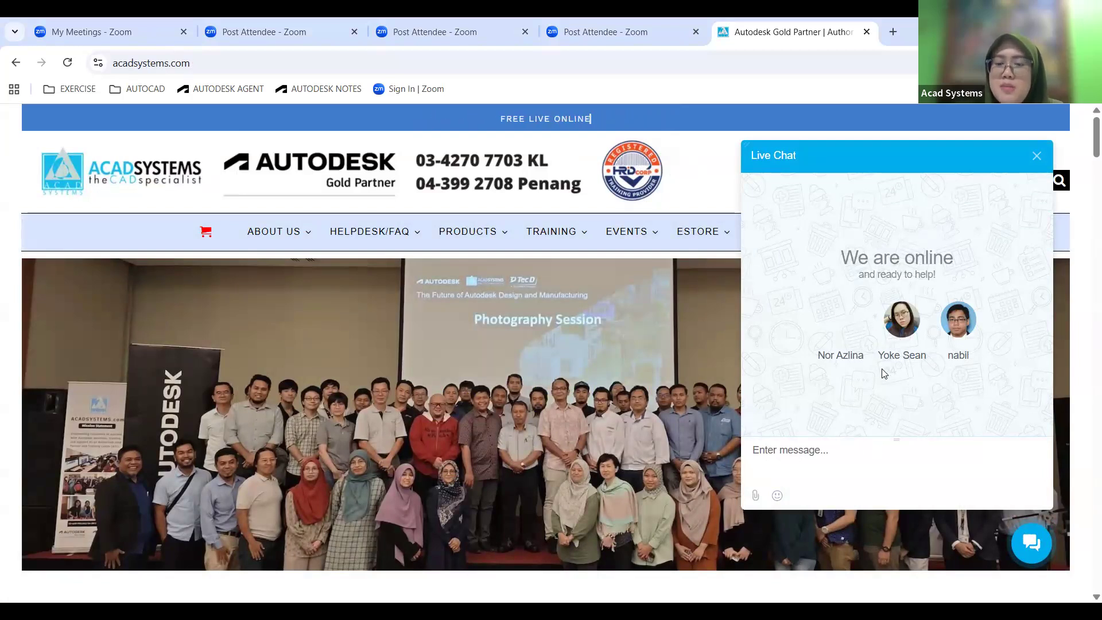
click(1037, 157)
Open the Acad Systems Helpdesk page and start a new ticket as guest.
mouse_move(354, 234)
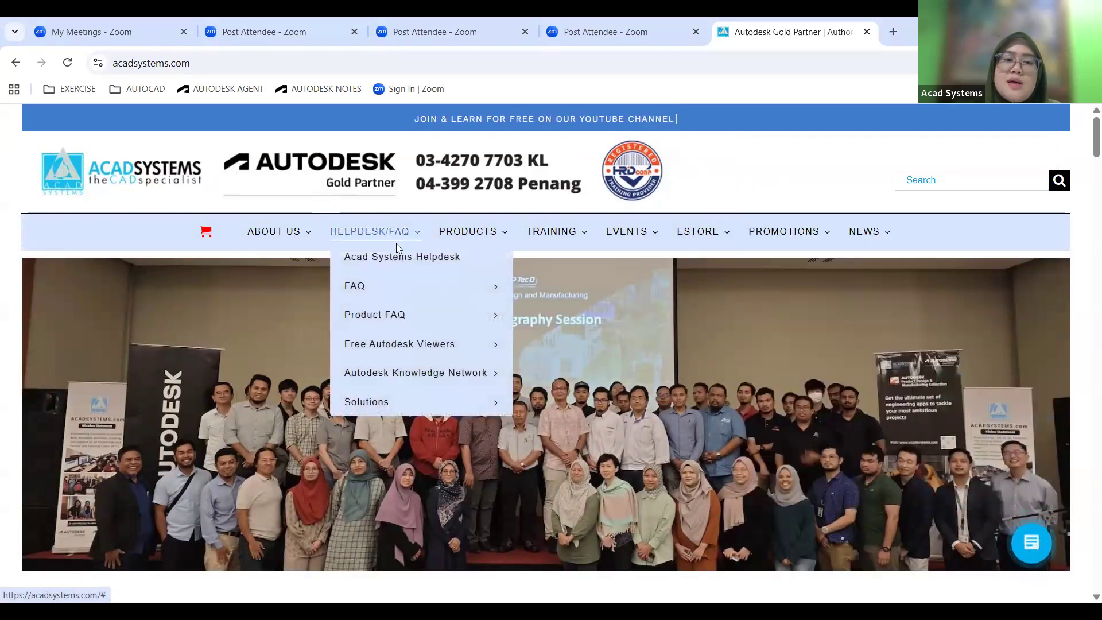
click(432, 266)
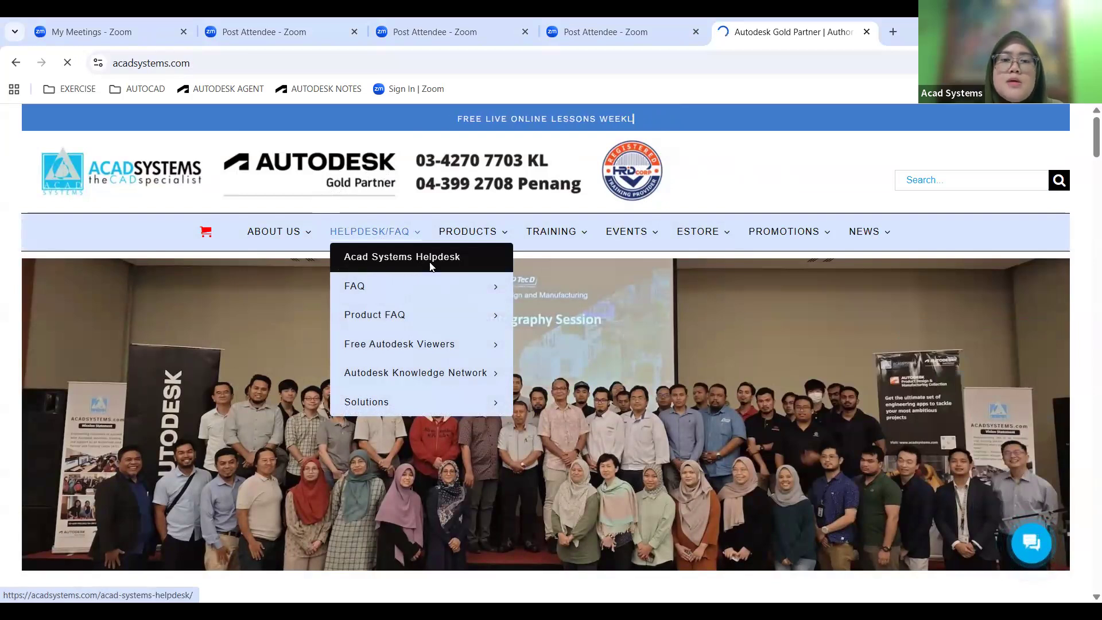
scroll(481, 303, down, 5)
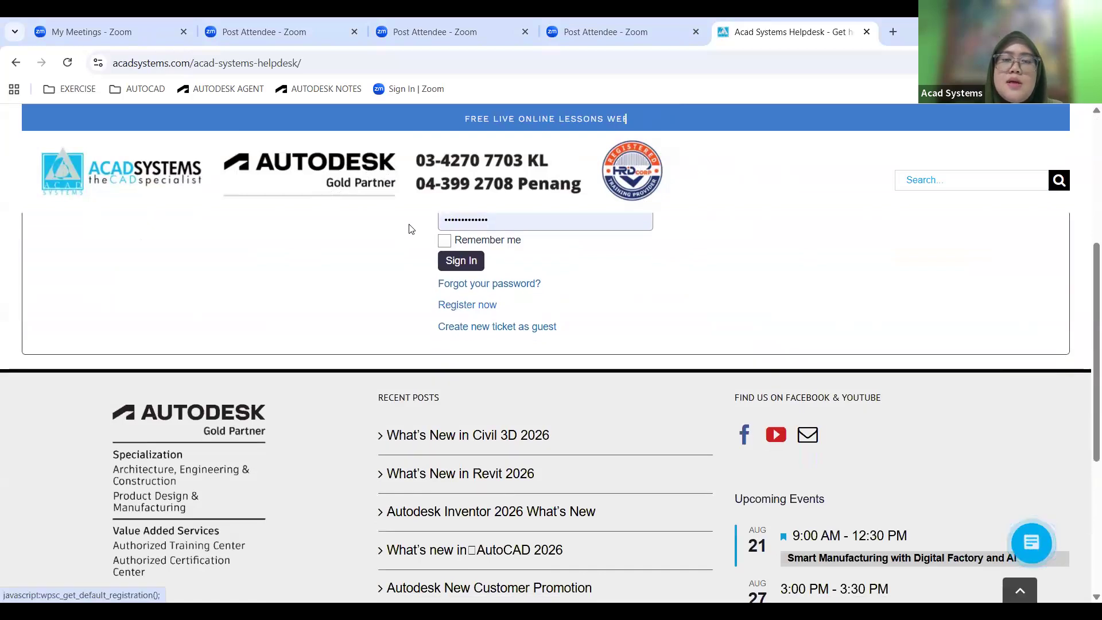
click(510, 332)
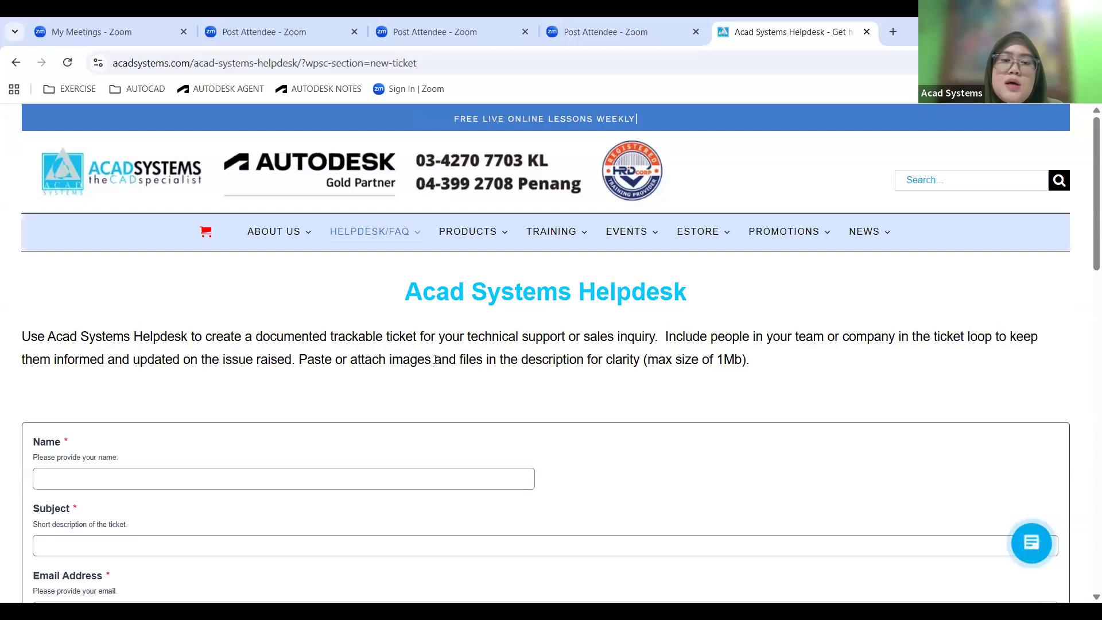
Examine the guest ticket form's name, subject, email address, company, description and file attachment fields.
scroll(266, 425, down, 2)
click(75, 334)
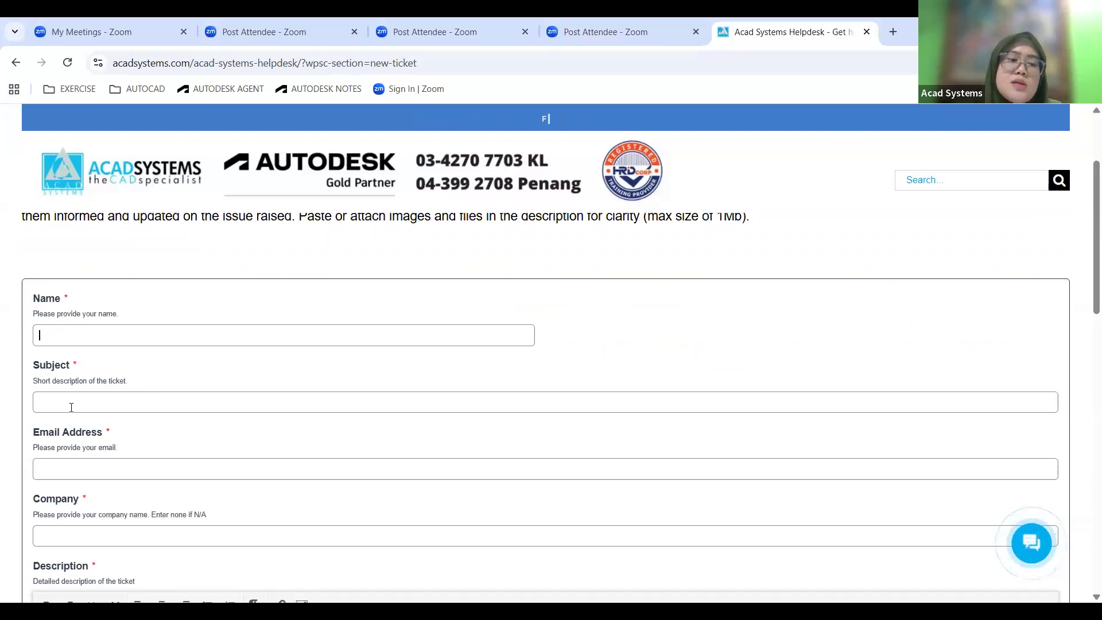
scroll(162, 400, down, 2)
click(101, 325)
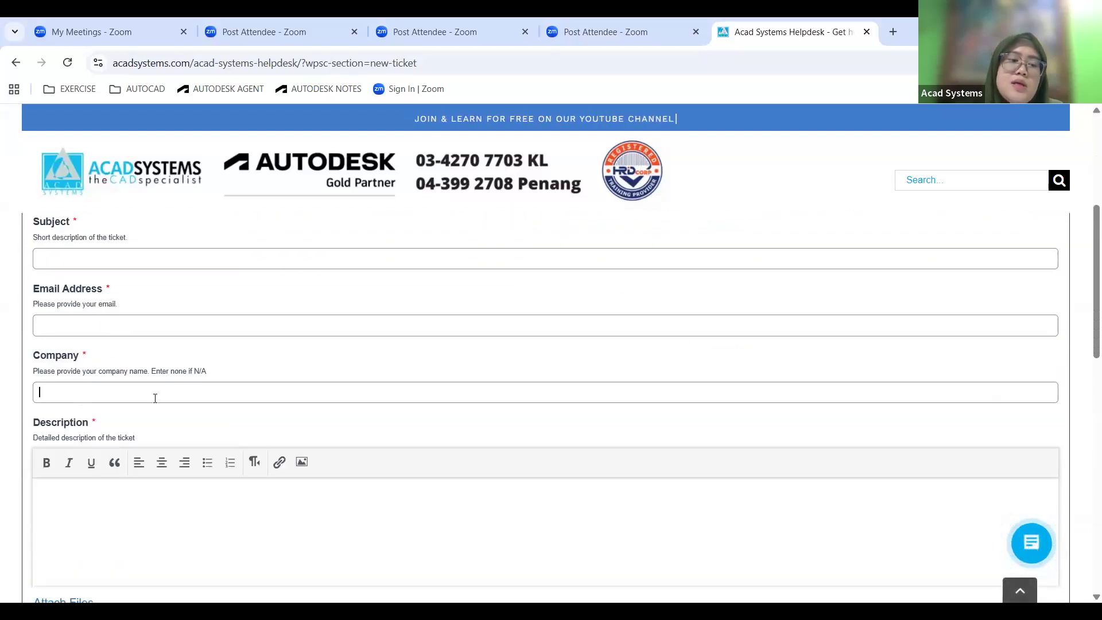
scroll(108, 322, down, 3)
click(101, 344)
scroll(112, 350, up, 2)
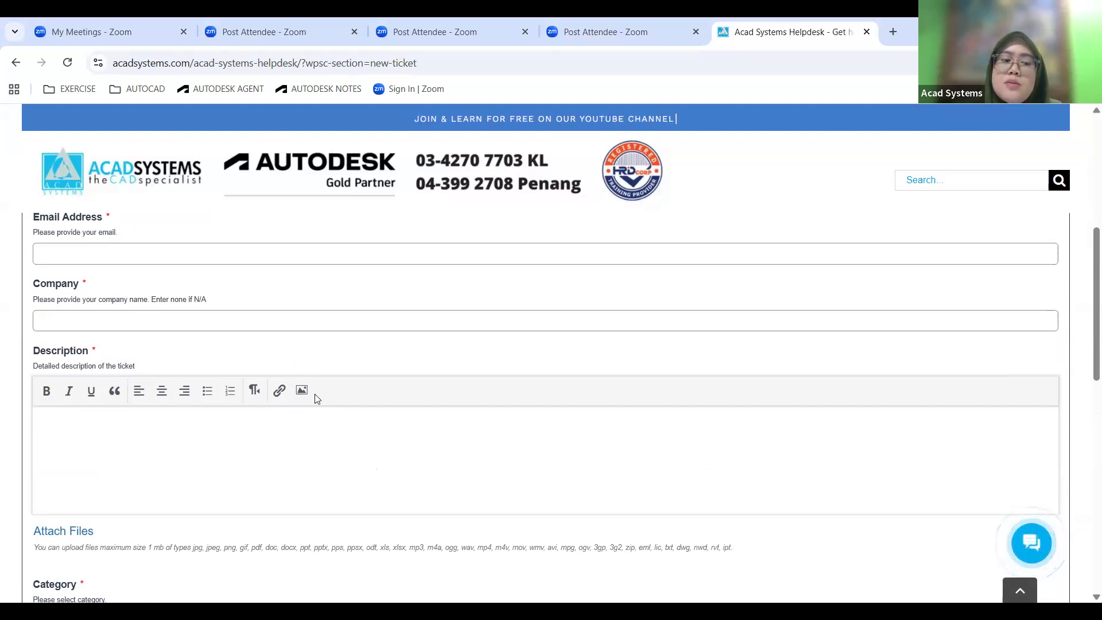
Examine the ticket form's category and priority options without choosing any, and return to the start of the page.
scroll(317, 399, down, 5)
click(90, 334)
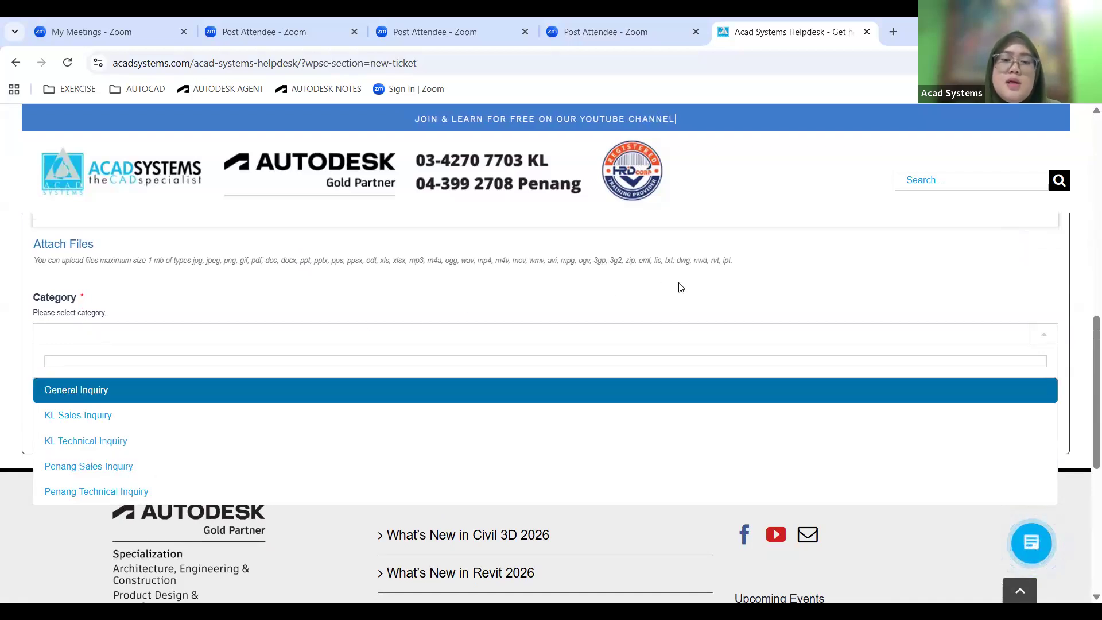
click(68, 287)
click(55, 402)
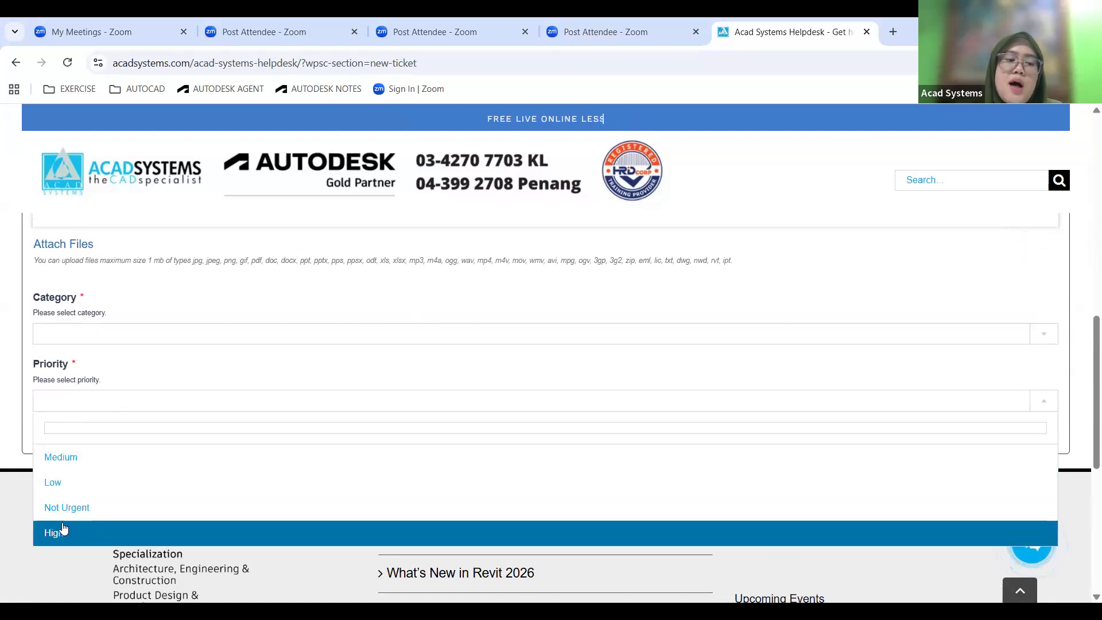
click(825, 277)
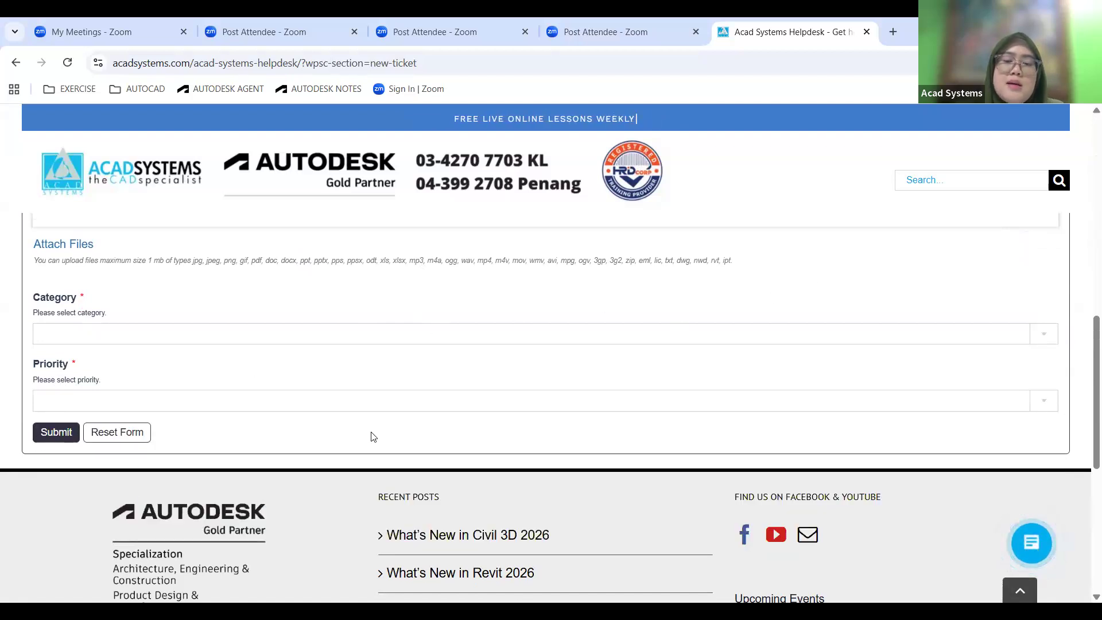
scroll(413, 425, up, 10)
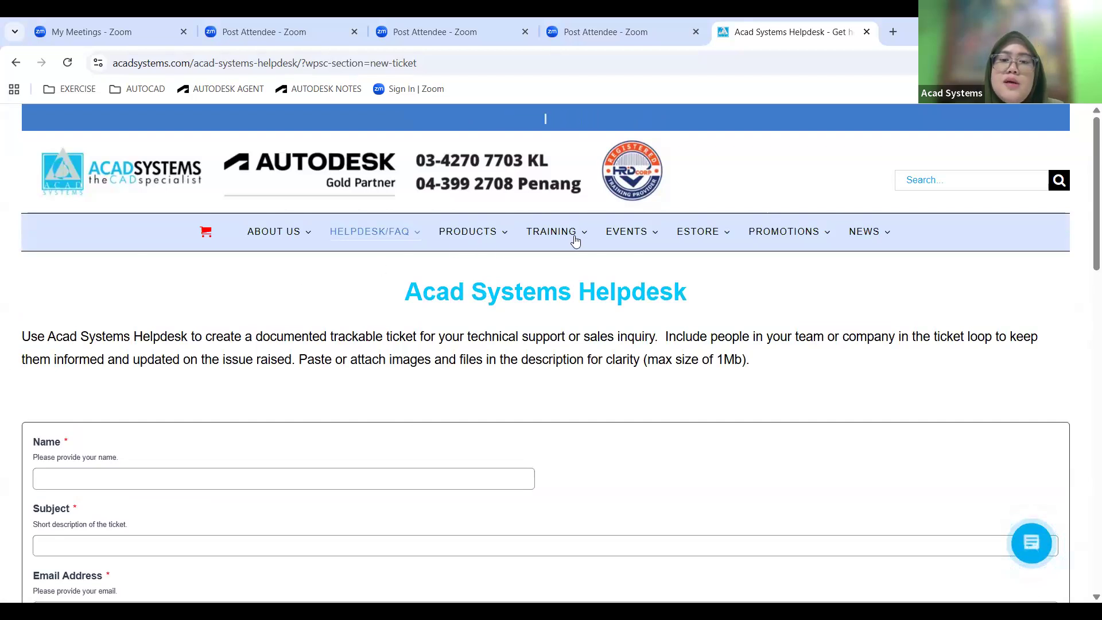
Open the website's Calendar of Events and look through the upcoming events from August 2025.
mouse_move(629, 238)
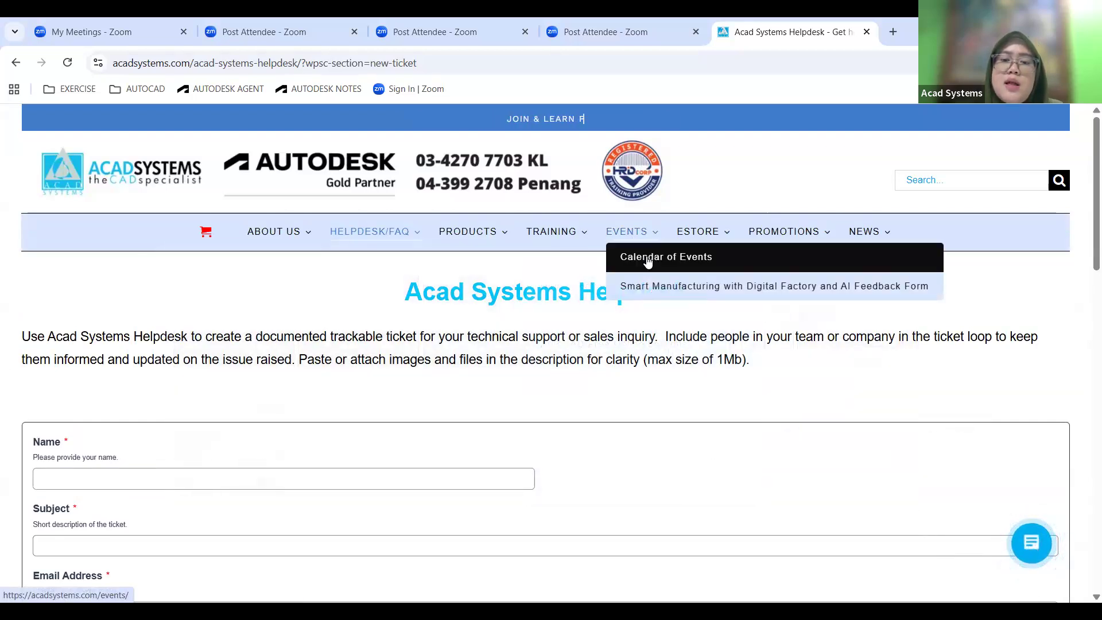
click(646, 260)
scroll(645, 265, down, 8)
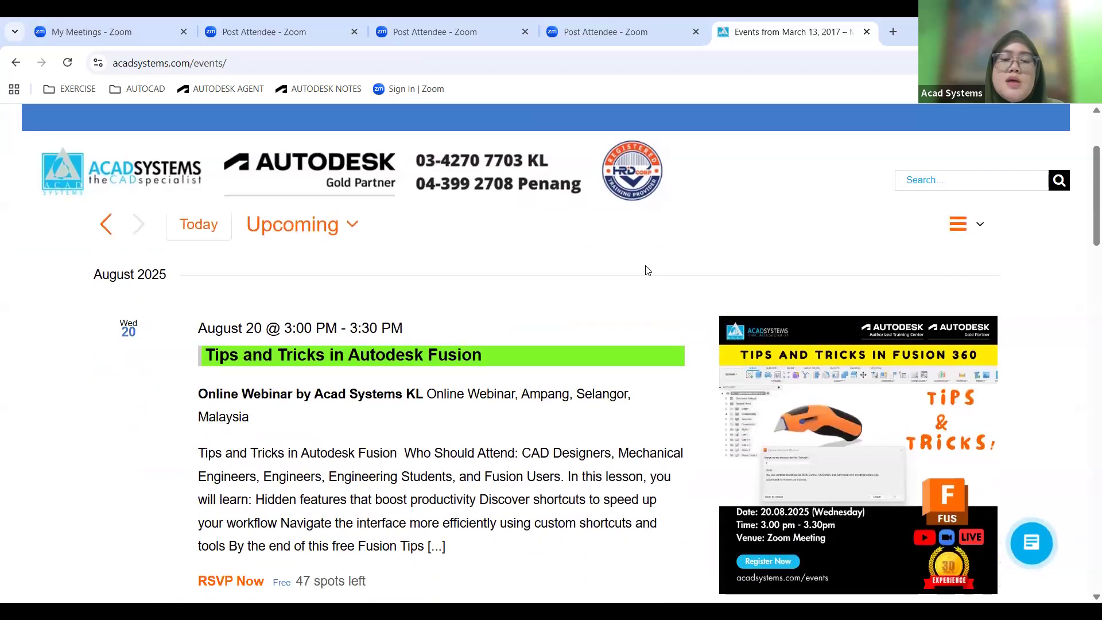
scroll(463, 433, up, 4)
scroll(226, 385, down, 2)
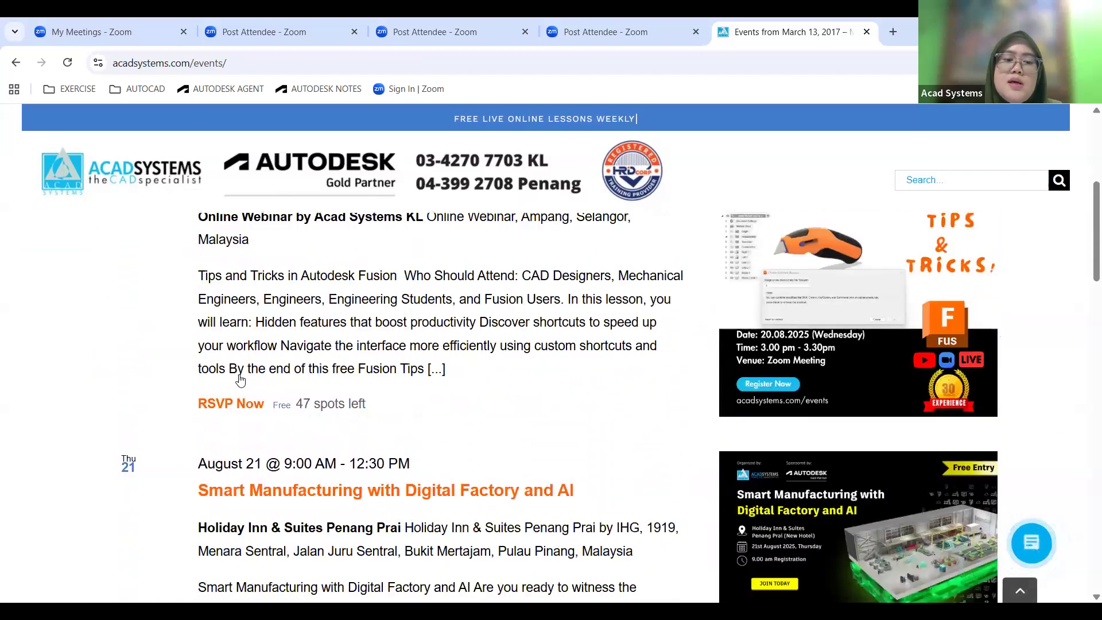
scroll(259, 377, up, 5)
scroll(240, 376, down, 2)
scroll(240, 376, down, 4)
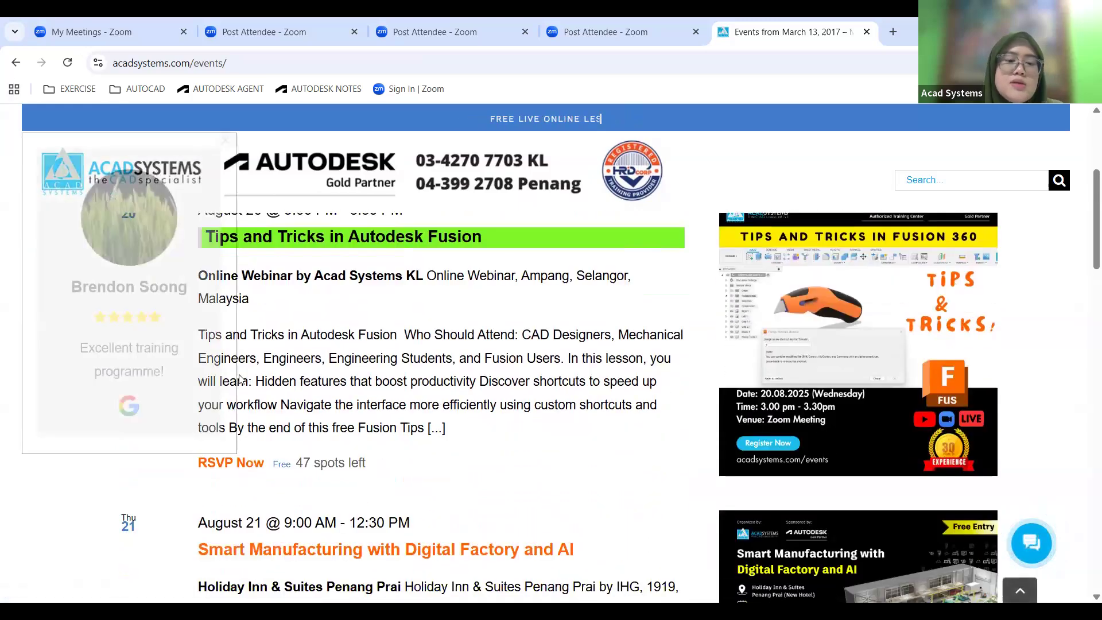
scroll(461, 366, down, 4)
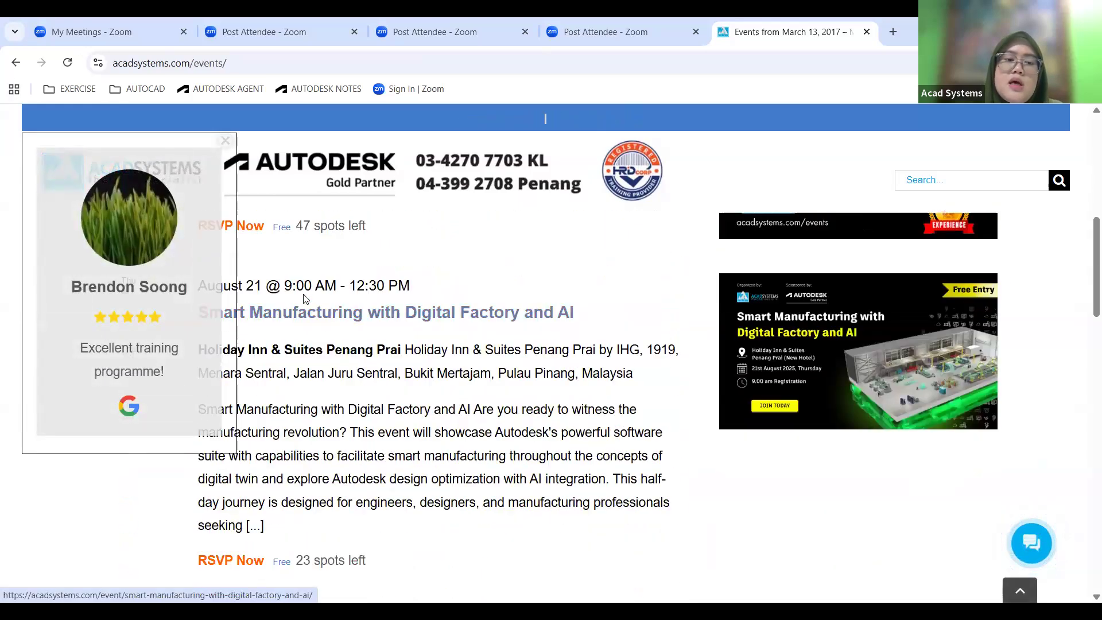
scroll(401, 292, down, 4)
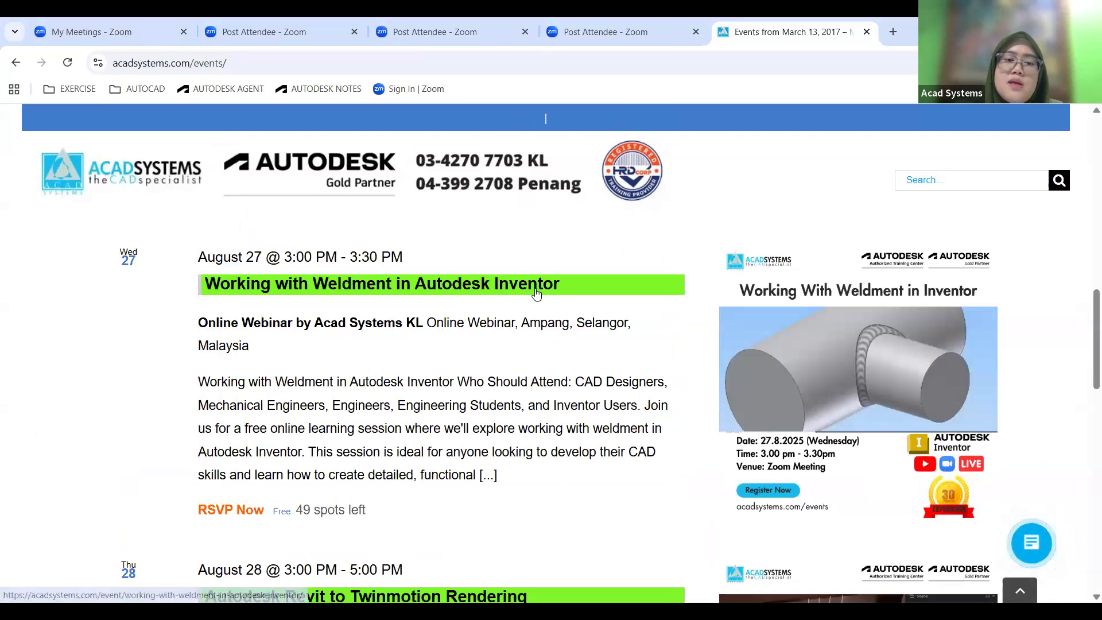
Open the Working with Weldment in Autodesk Inventor event and view its schedule, webinar link and RSVP section.
click(503, 284)
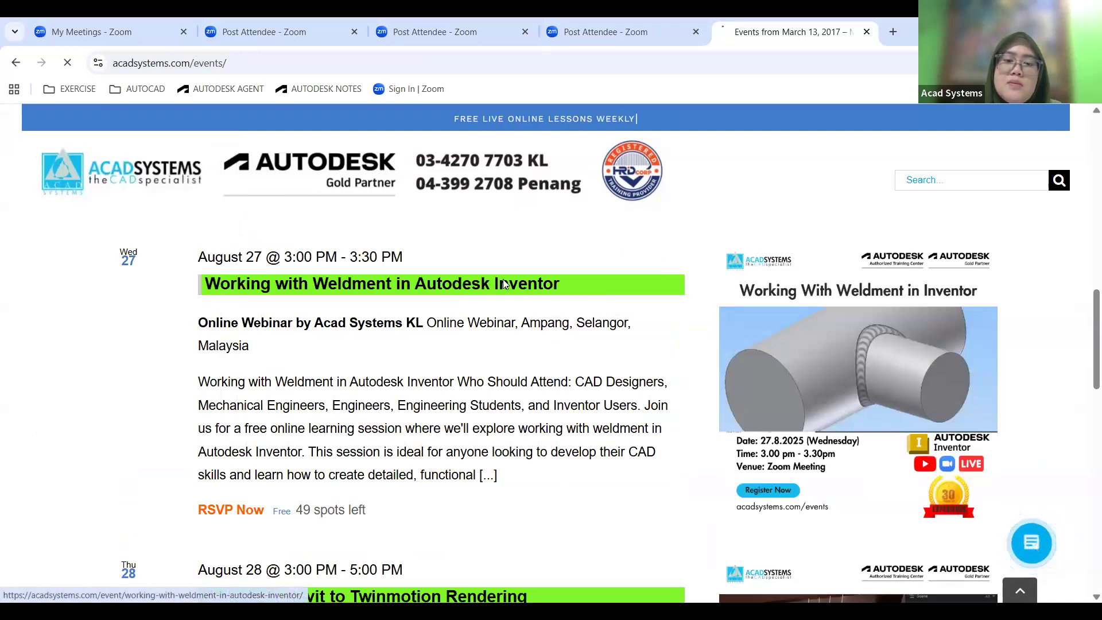
scroll(504, 283, down, 8)
scroll(504, 284, down, 5)
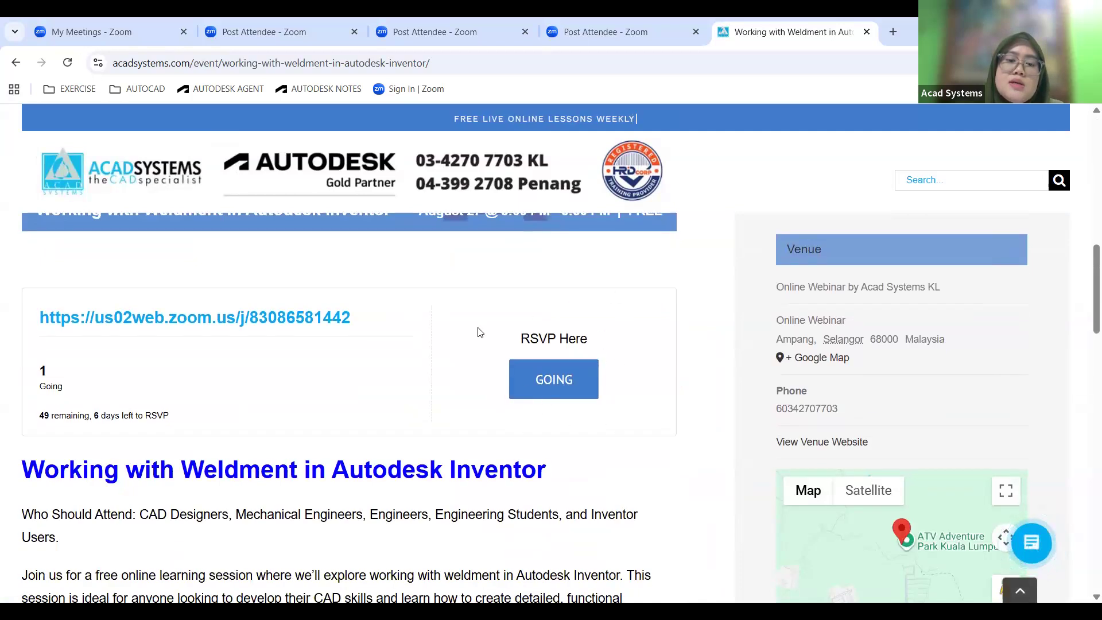
scroll(506, 435, up, 5)
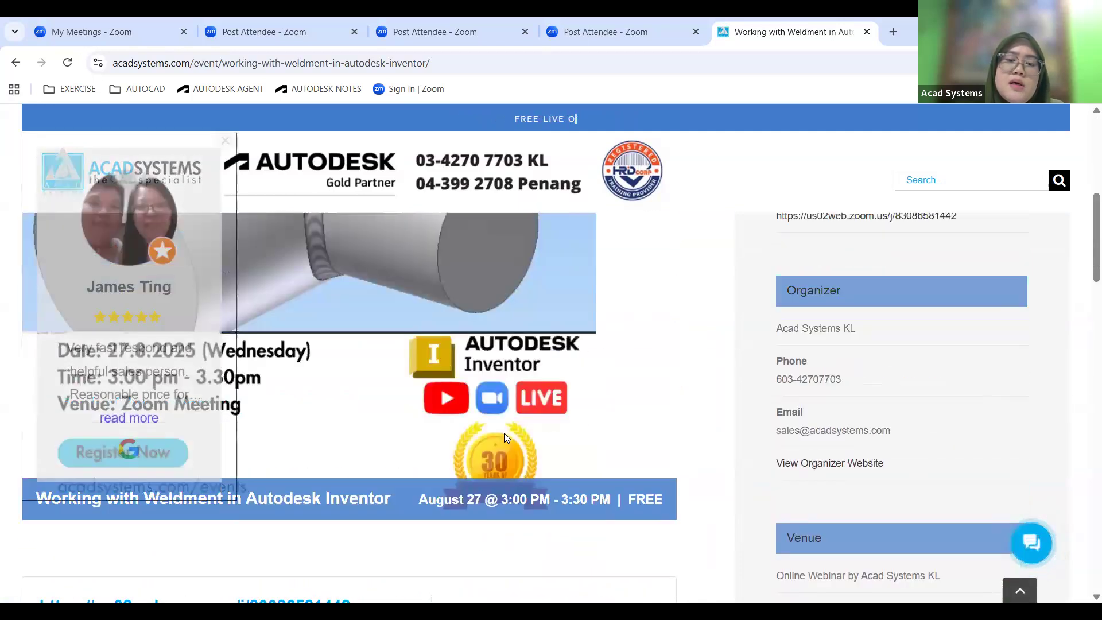
scroll(520, 411, down, 4)
scroll(523, 401, down, 1)
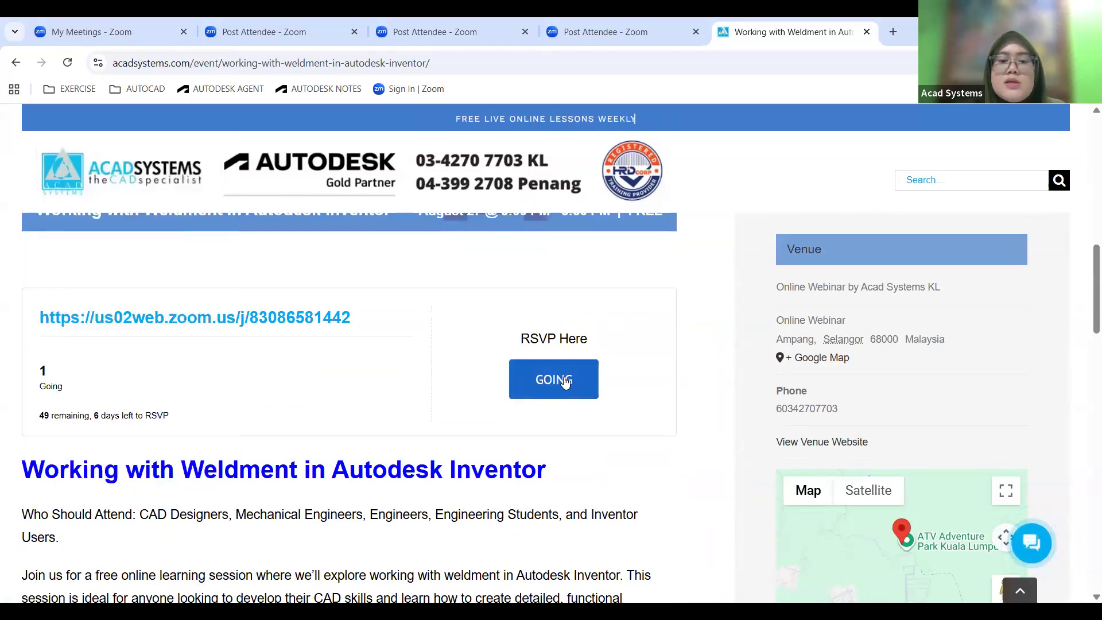
Open the weldment event's RSVP form as going and examine its name, email and number of guests fields without submitting.
click(540, 380)
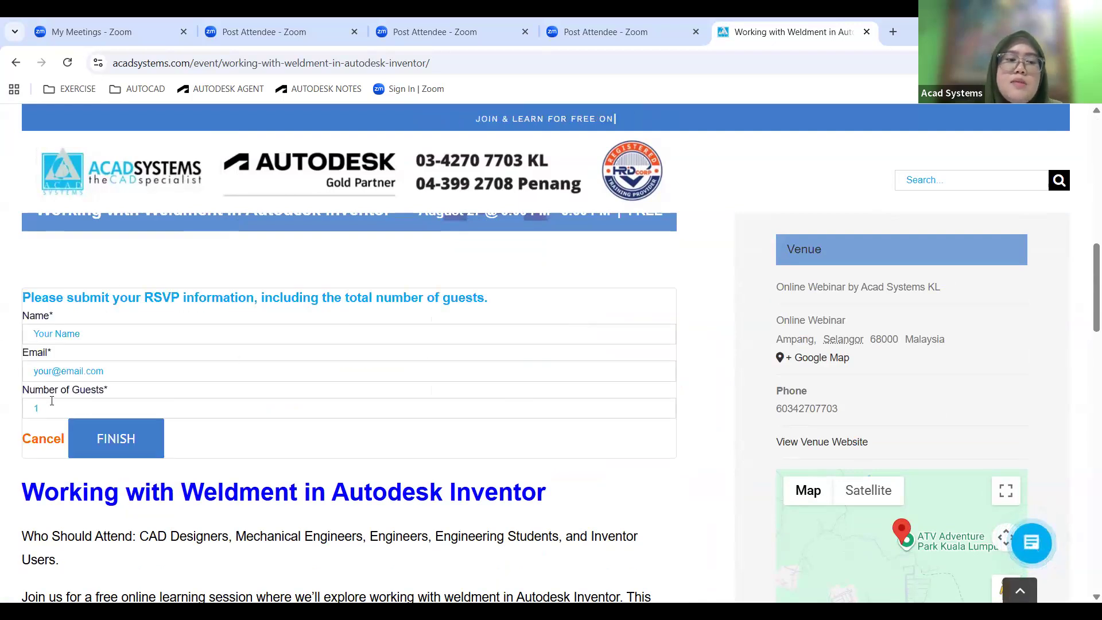
scroll(741, 339, up, 12)
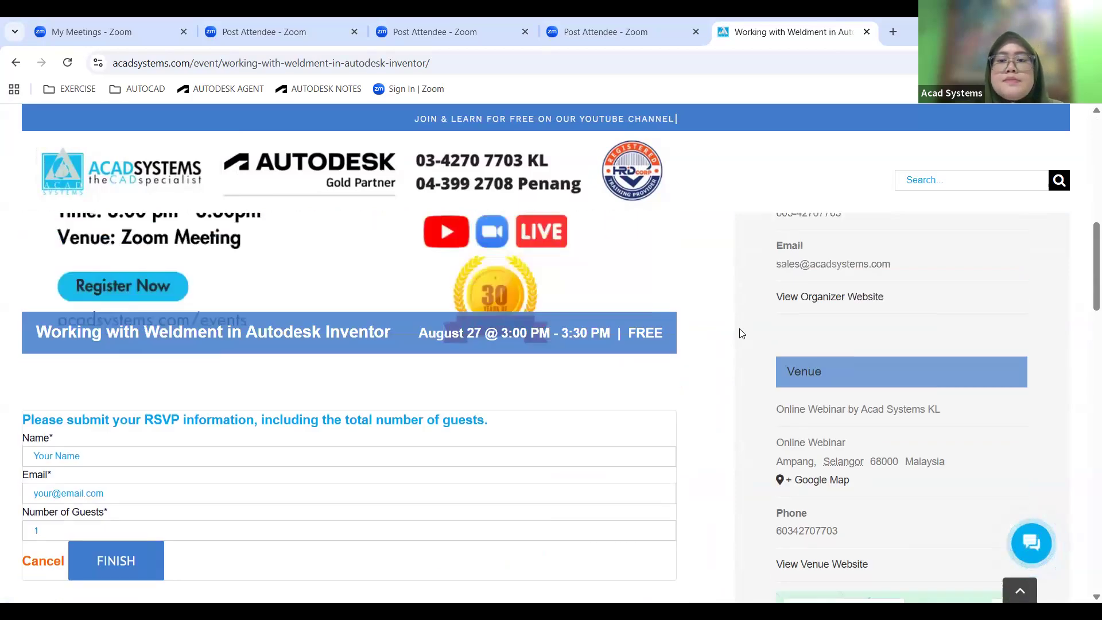
scroll(634, 376, down, 5)
scroll(634, 376, down, 20)
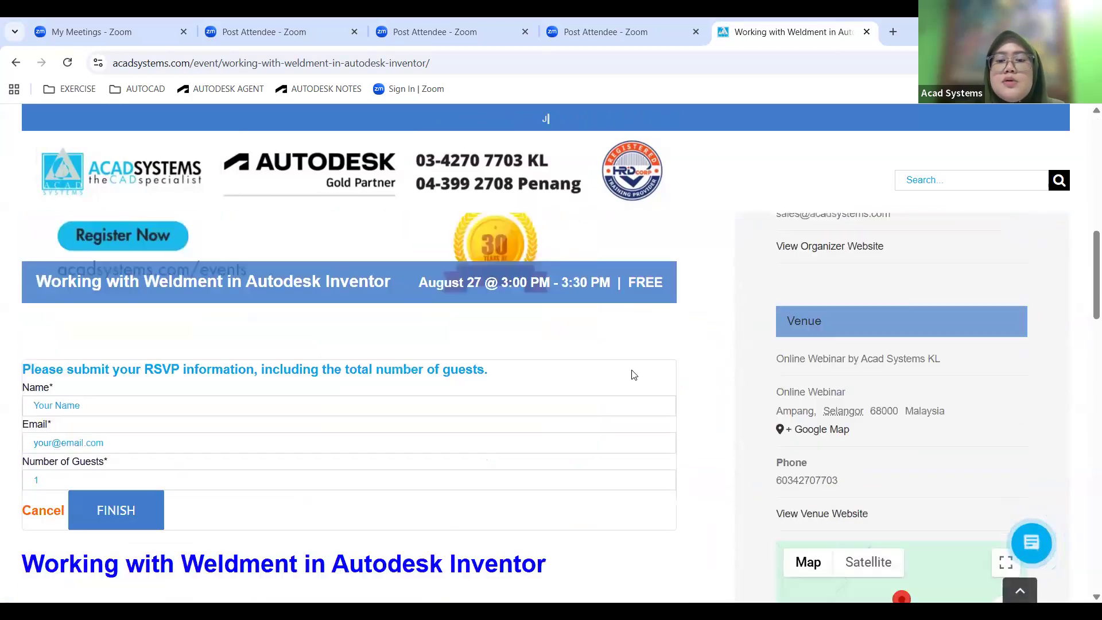
Open the Acad Systems YouTube channel from the social links at the end of the event page.
scroll(634, 377, down, 20)
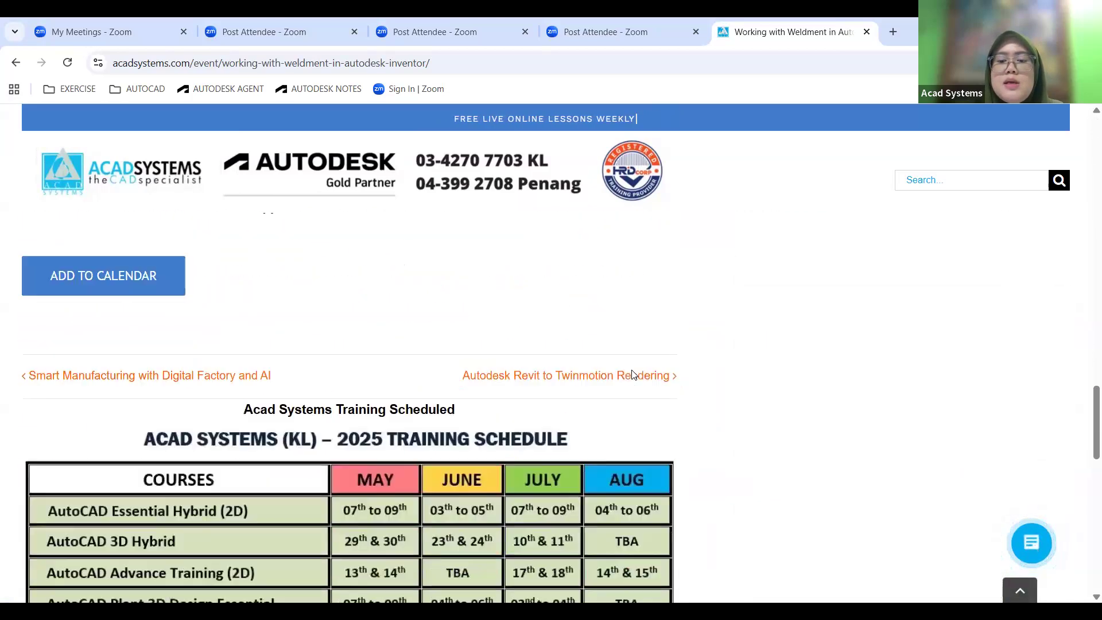
scroll(804, 325, down, 3)
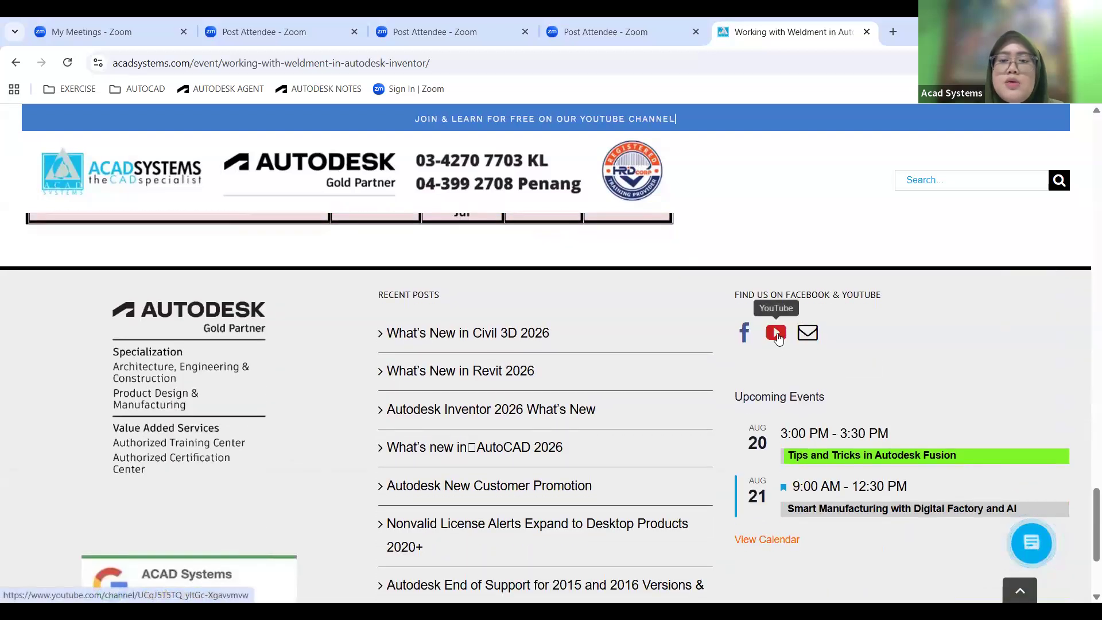
click(778, 337)
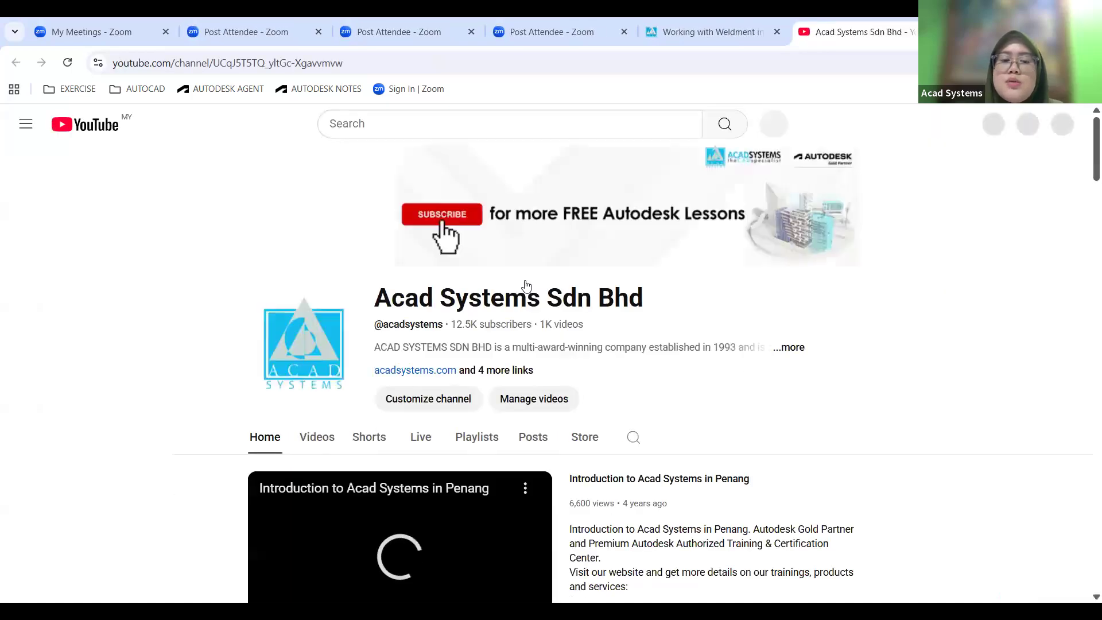
Search within the Acad Systems YouTube channel for AUTOCAD.
scroll(527, 286, down, 2)
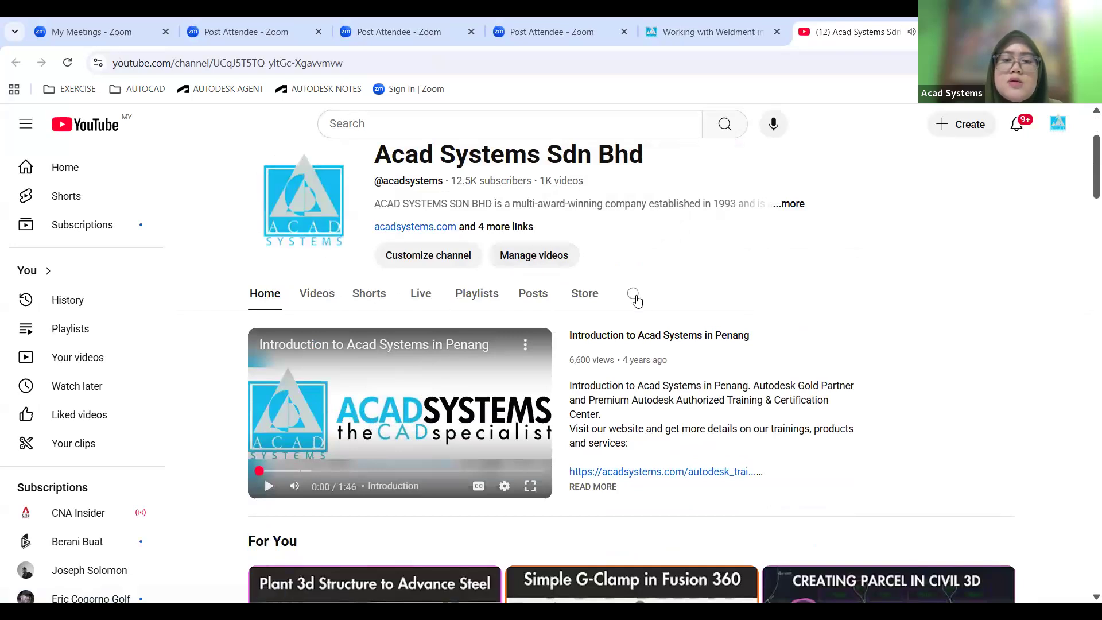
click(636, 297)
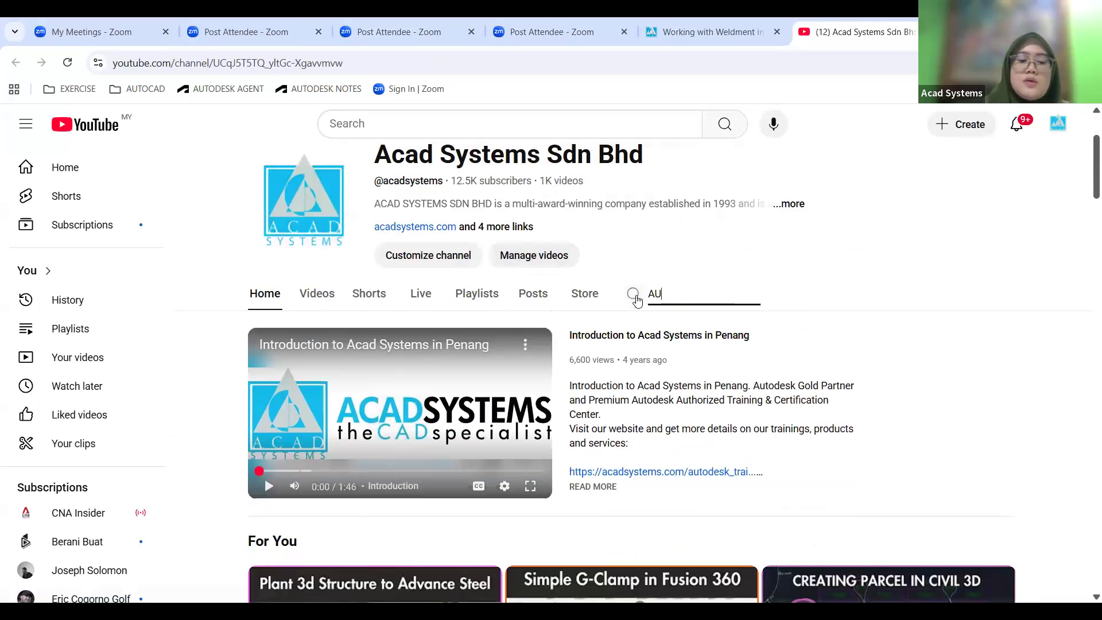
key(Return)
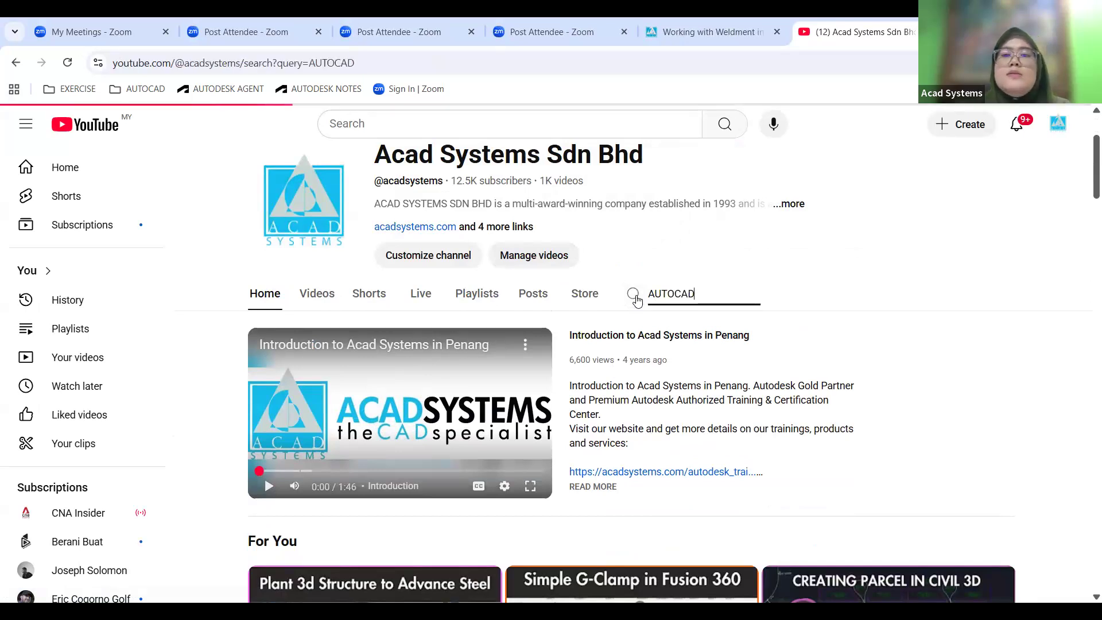
scroll(634, 341, down, 2)
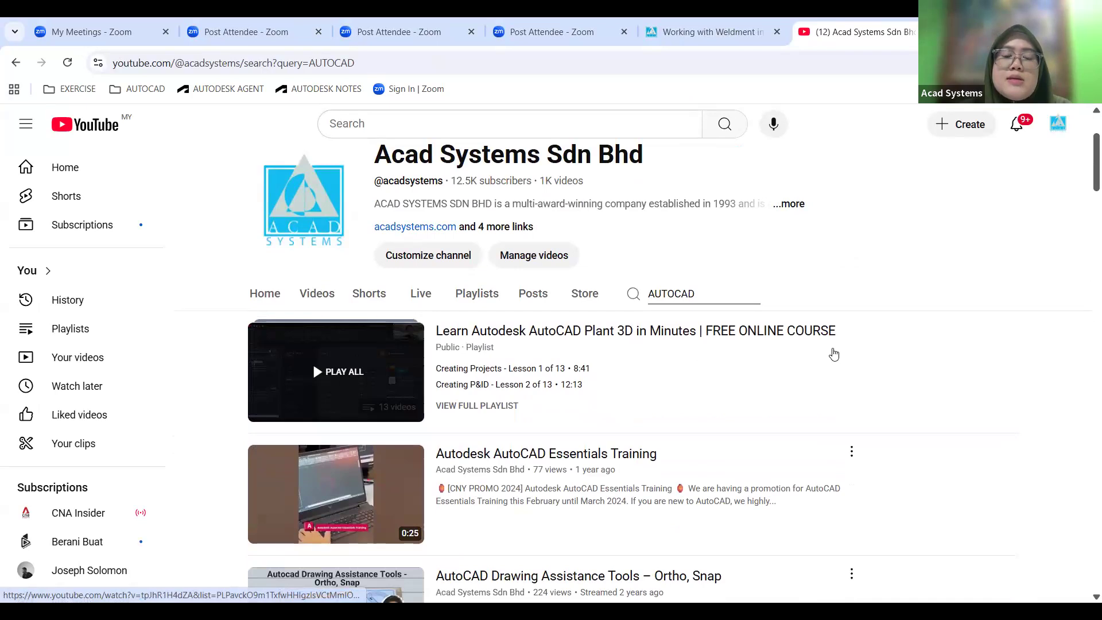
View the full lesson list of the Learn Autodesk AutoCAD Plant 3D in Minutes playlist, and return to the search results.
scroll(834, 355, down, 1)
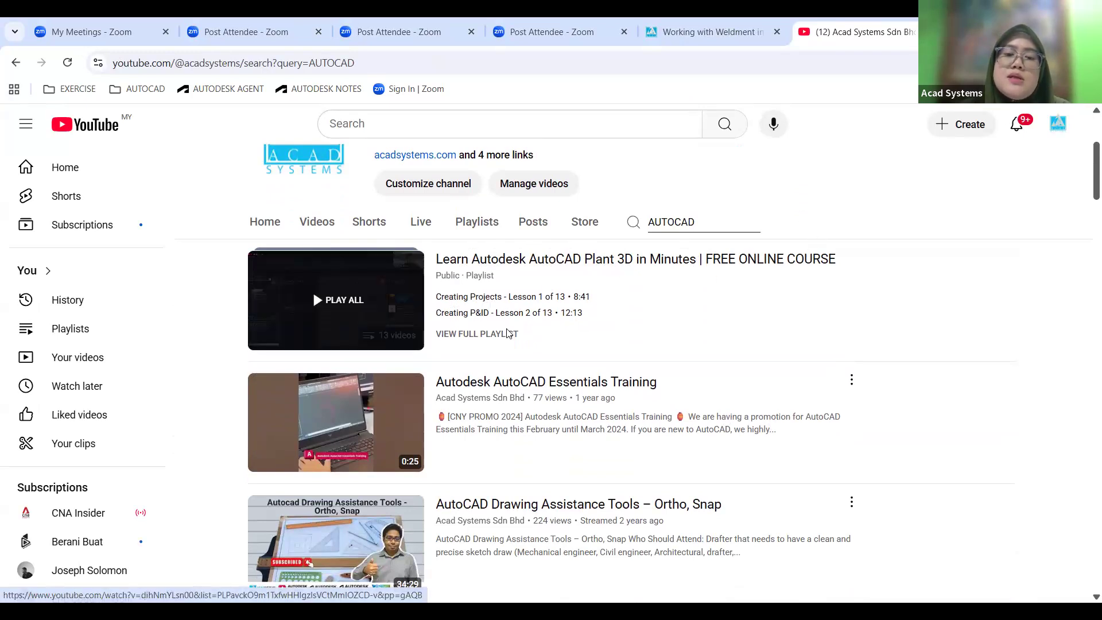
click(480, 337)
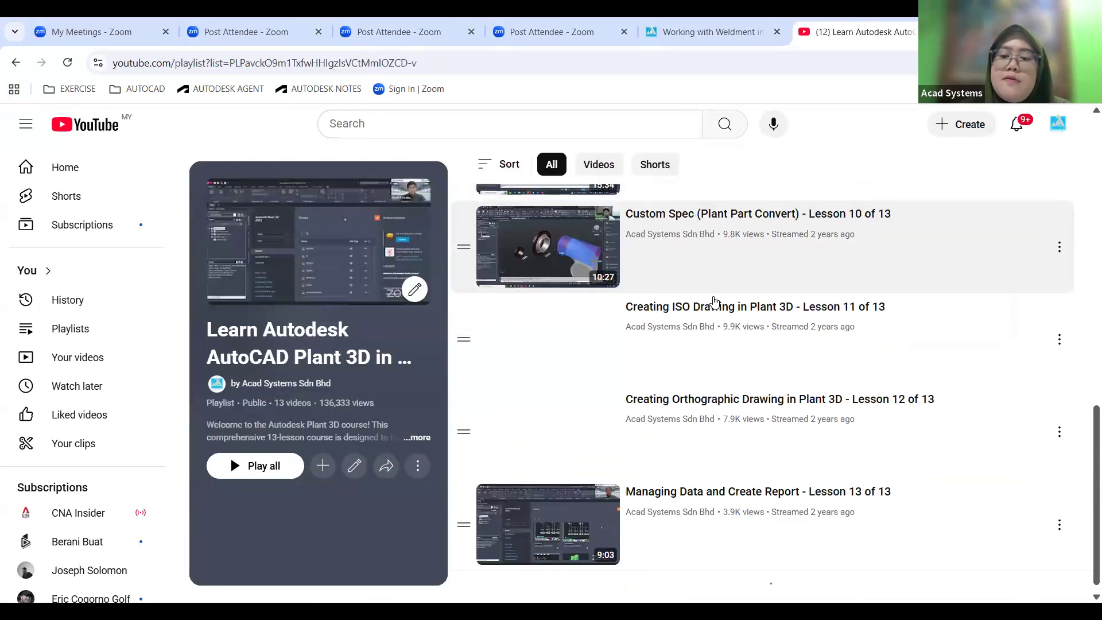
scroll(792, 500, up, 15)
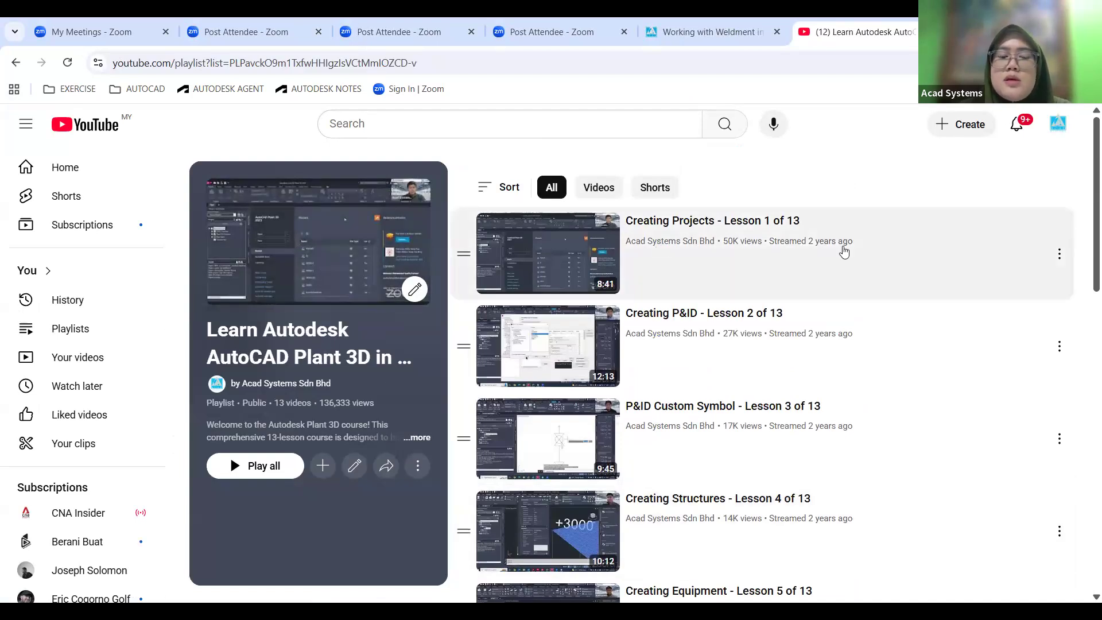
click(15, 64)
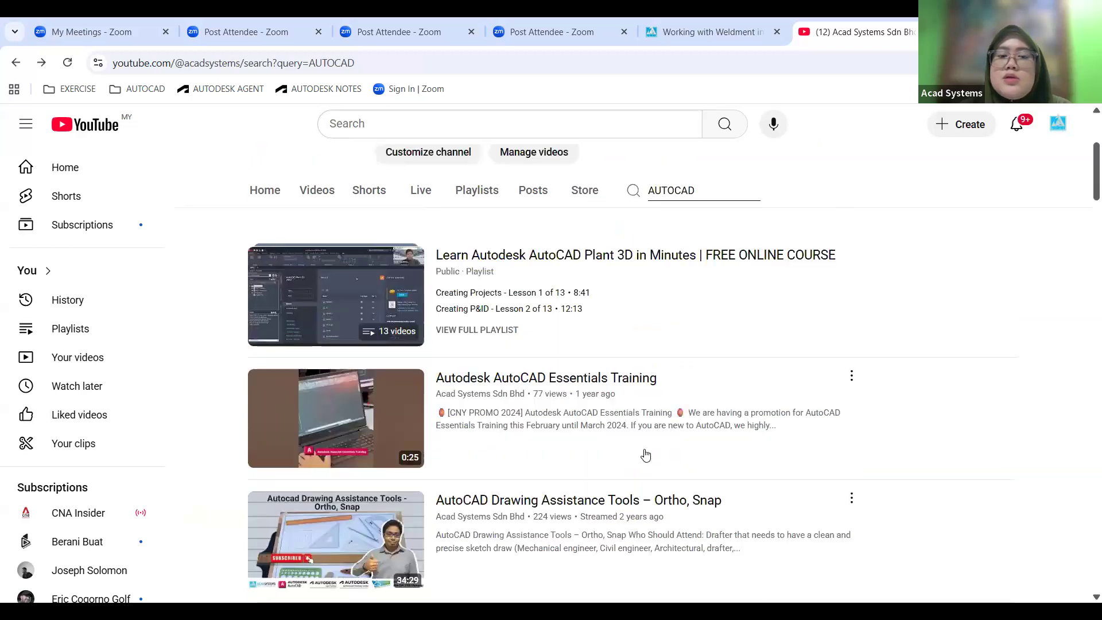
Look over the channel's header and browse further through its AUTOCAD videos.
scroll(556, 454, up, 4)
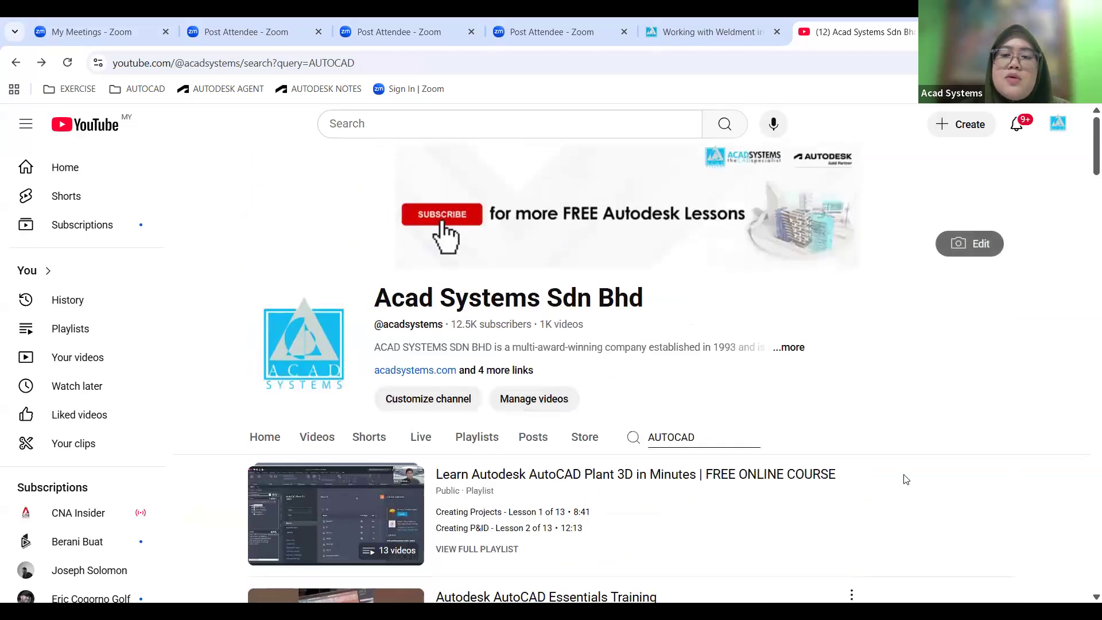
scroll(653, 387, down, 2)
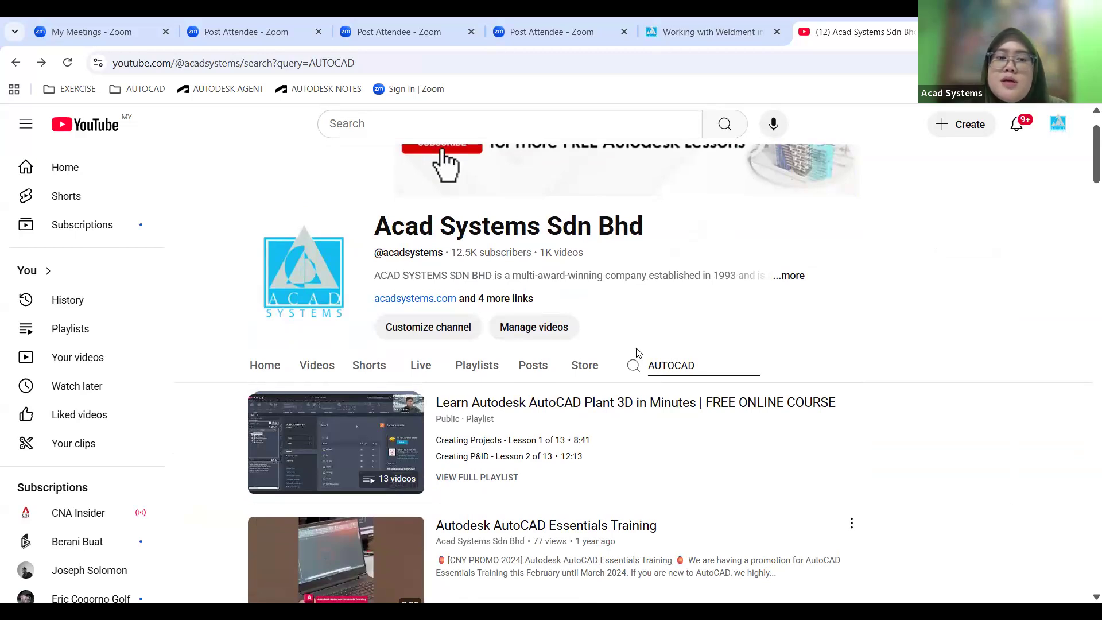
scroll(638, 353, down, 5)
scroll(638, 352, down, 3)
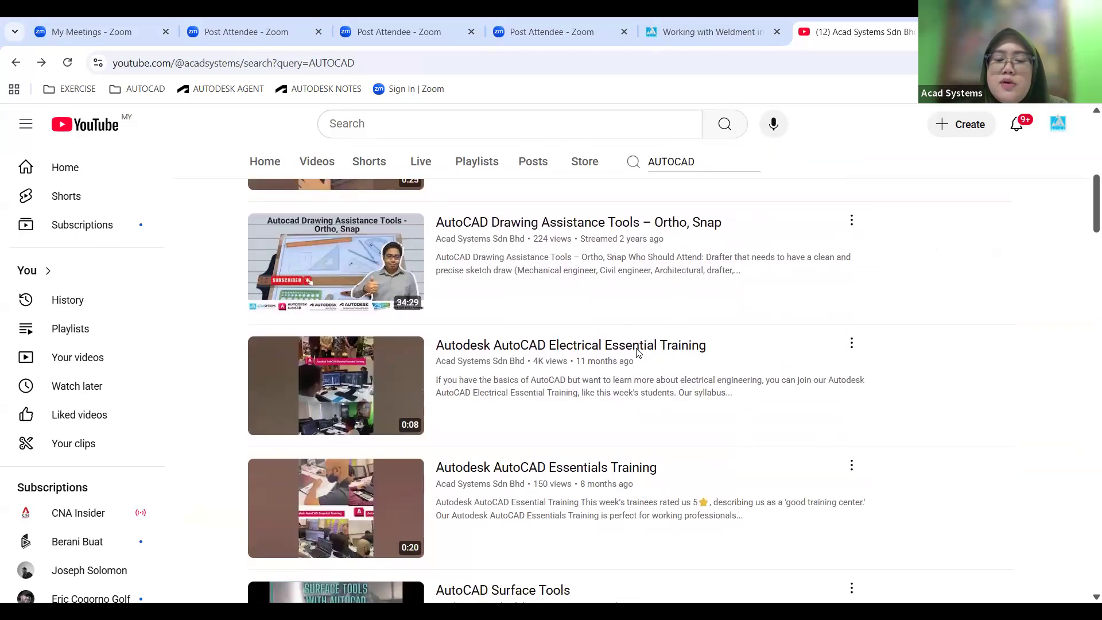